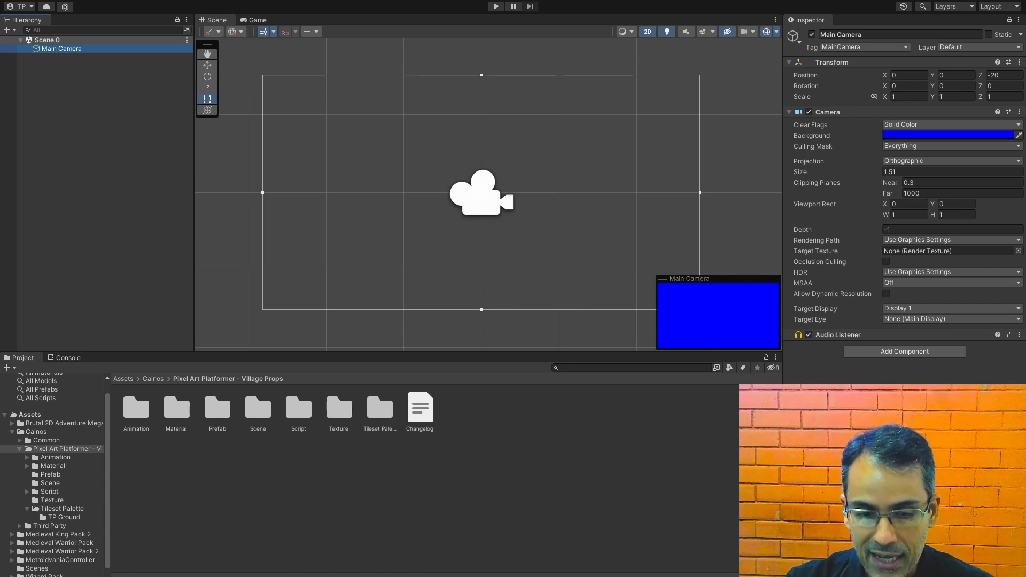
Step: Switch to the browser and examine the ground tileset, chest and props preview images of the Pixel Art Platformer - Village Props asset
left_click(237, 573)
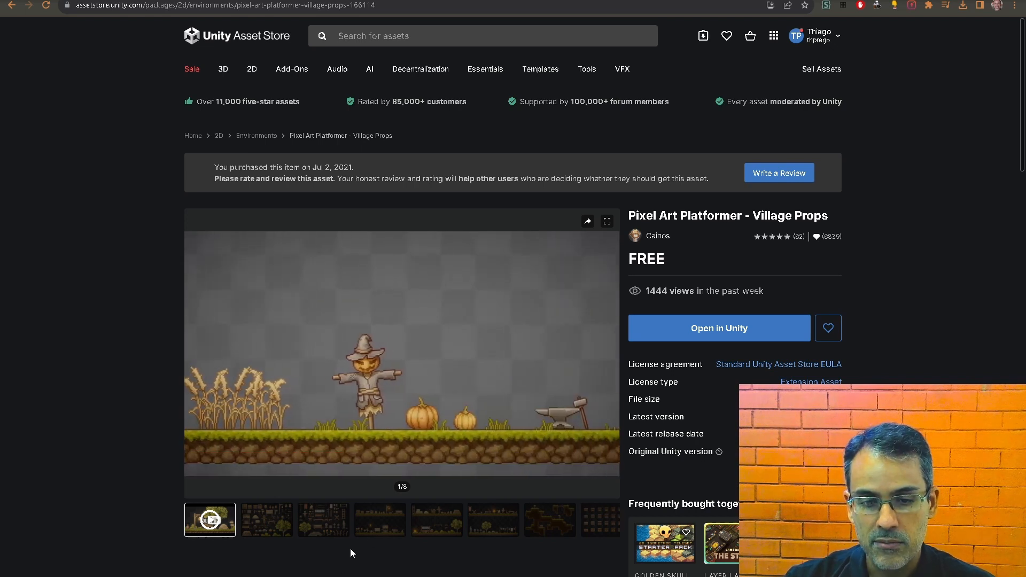
left_click(550, 527)
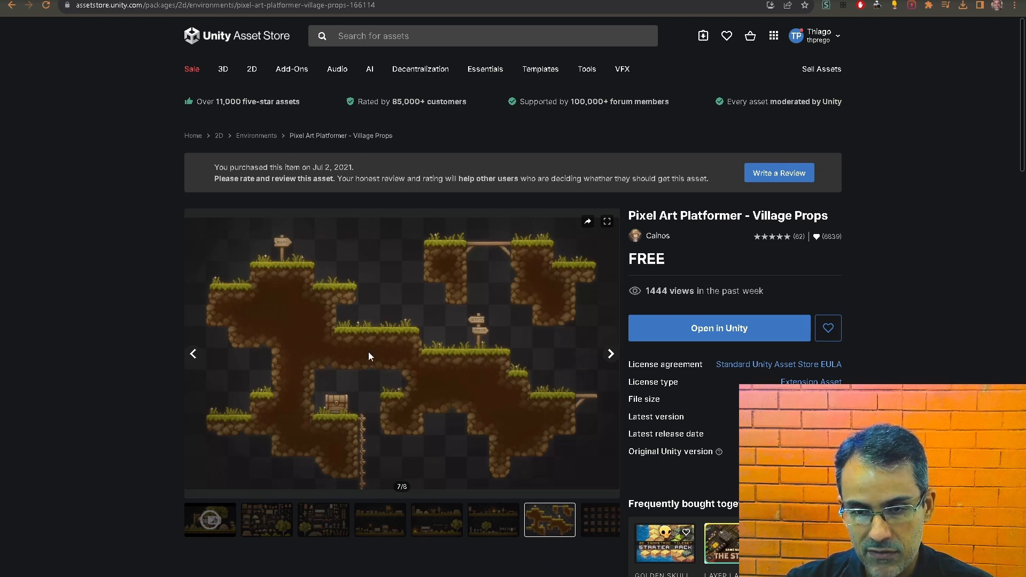
left_click(598, 527)
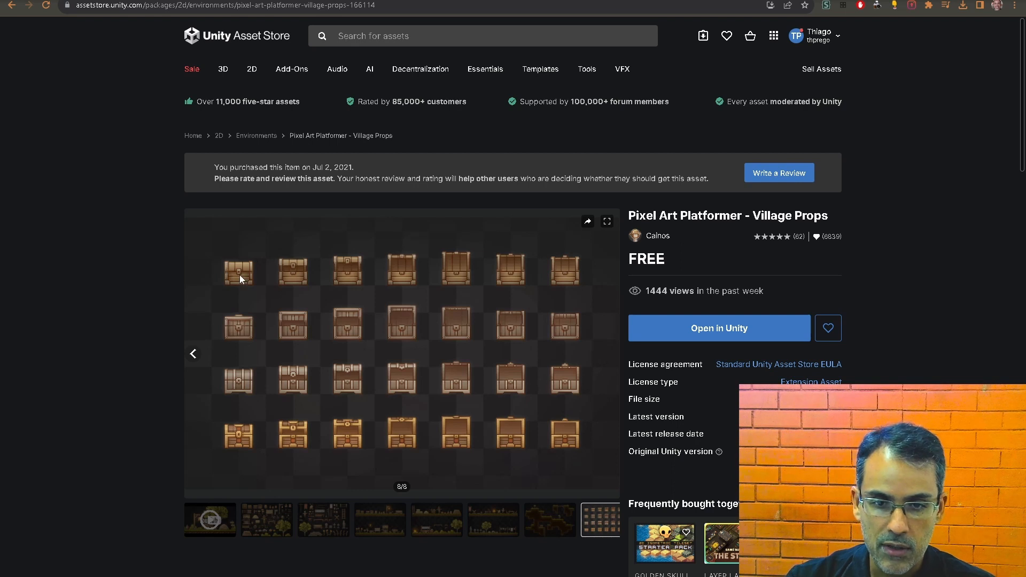
left_click(541, 532)
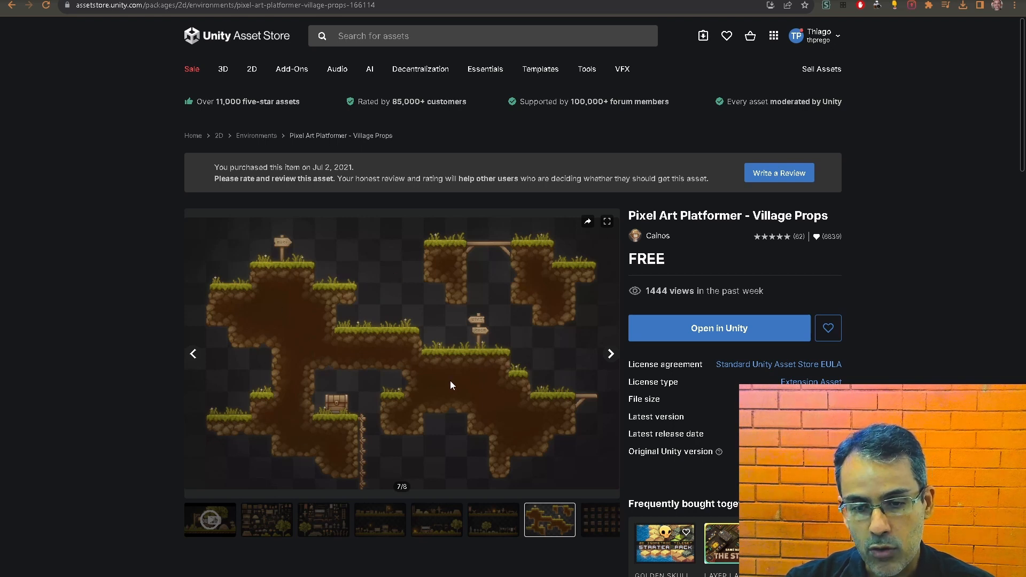
left_click(490, 524)
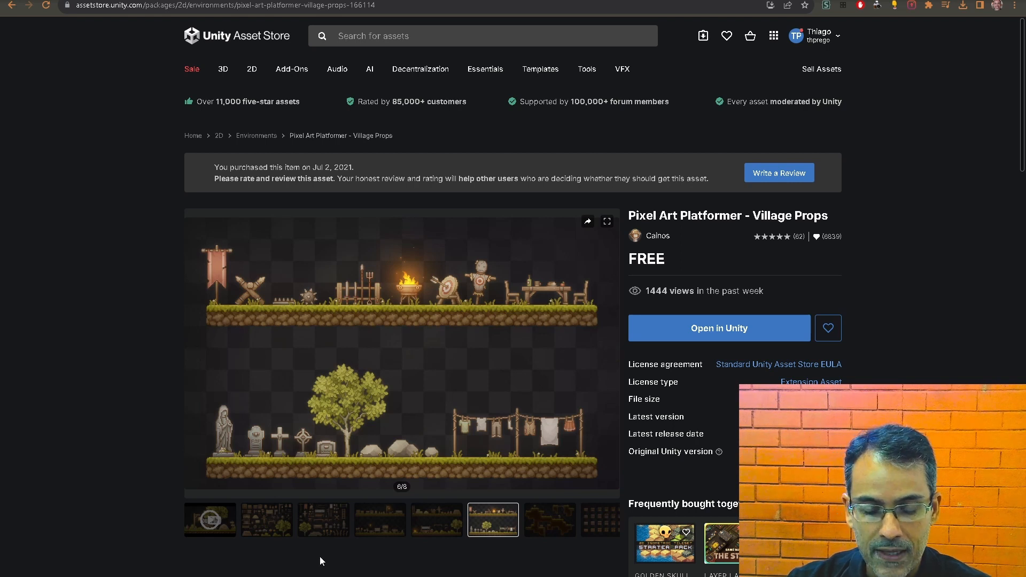
Step: Switch back to Unity and, in the Package Manager, view the In Project packages followed by the My Assets packages
key("alt+Tab")
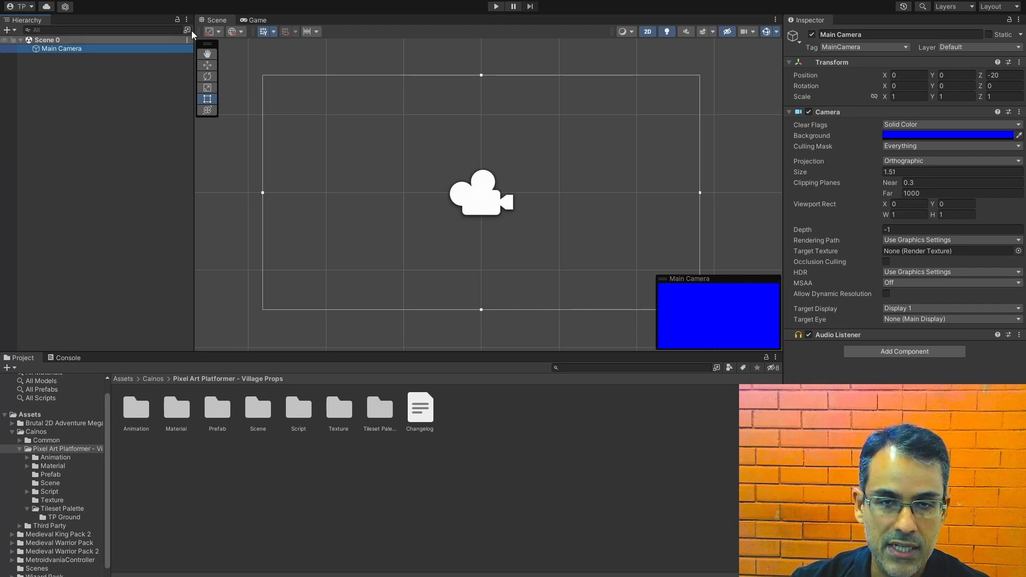
left_click(183, 0)
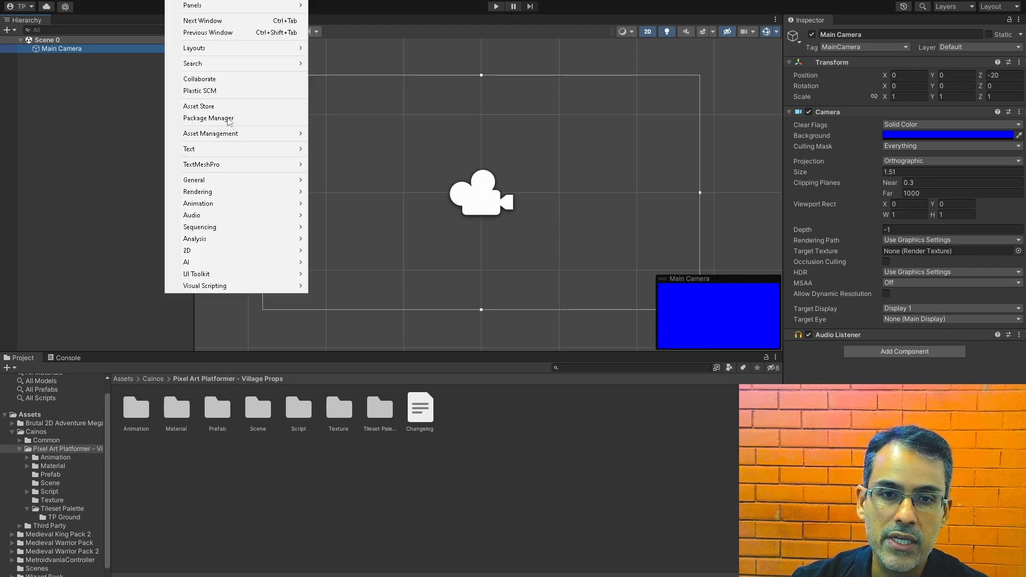
left_click(226, 118)
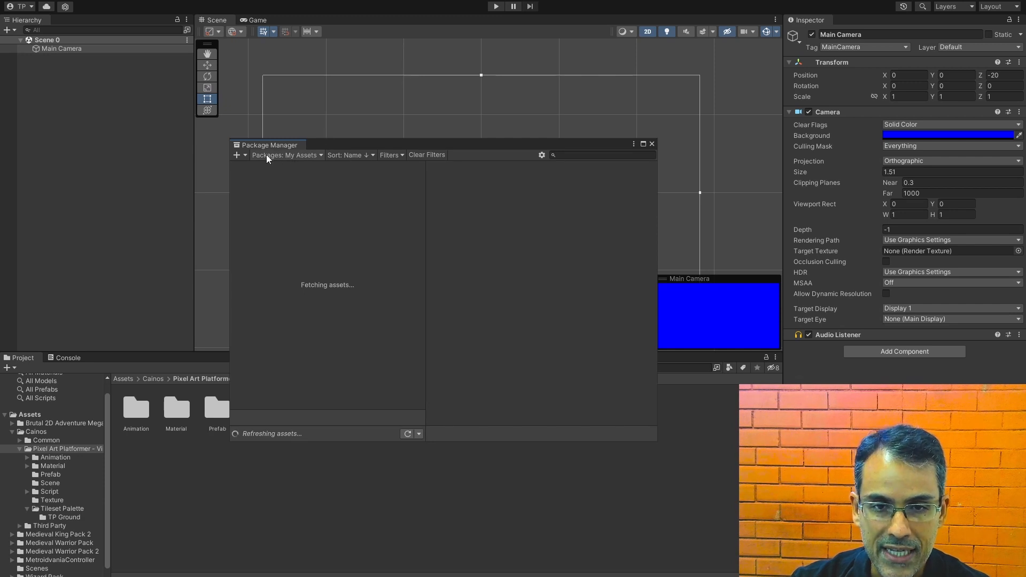
left_click(267, 157)
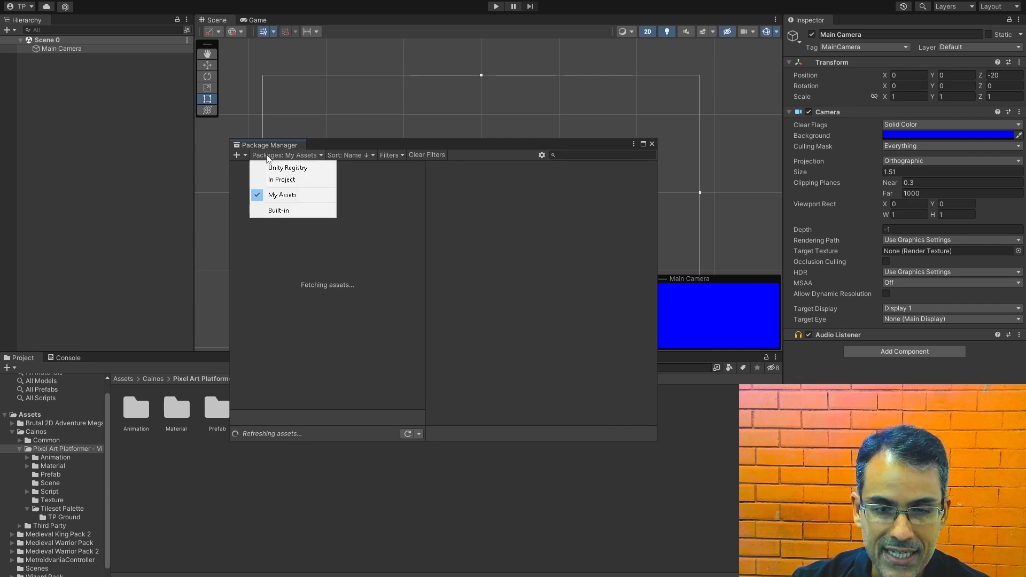
left_click(283, 180)
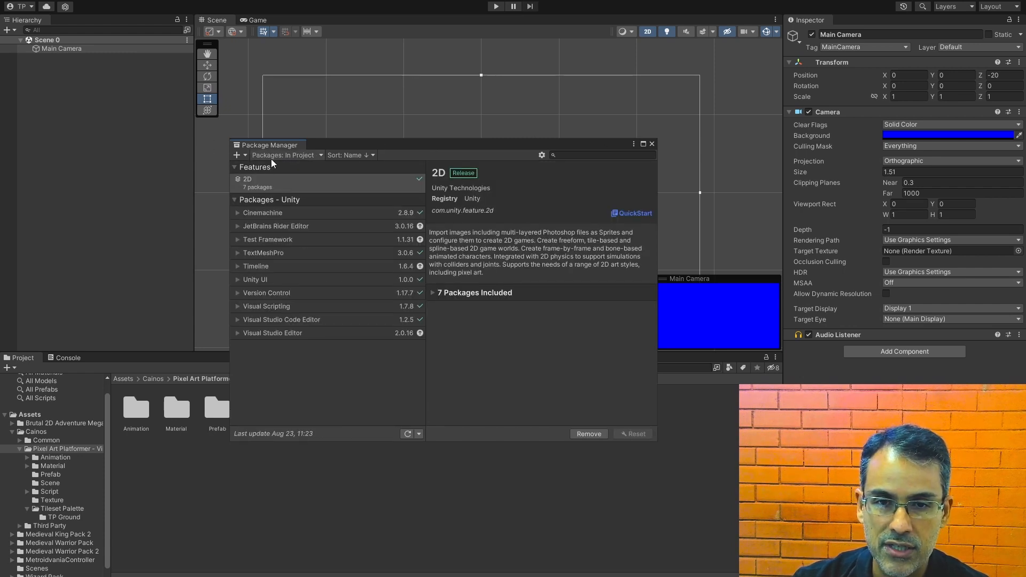
left_click(299, 156)
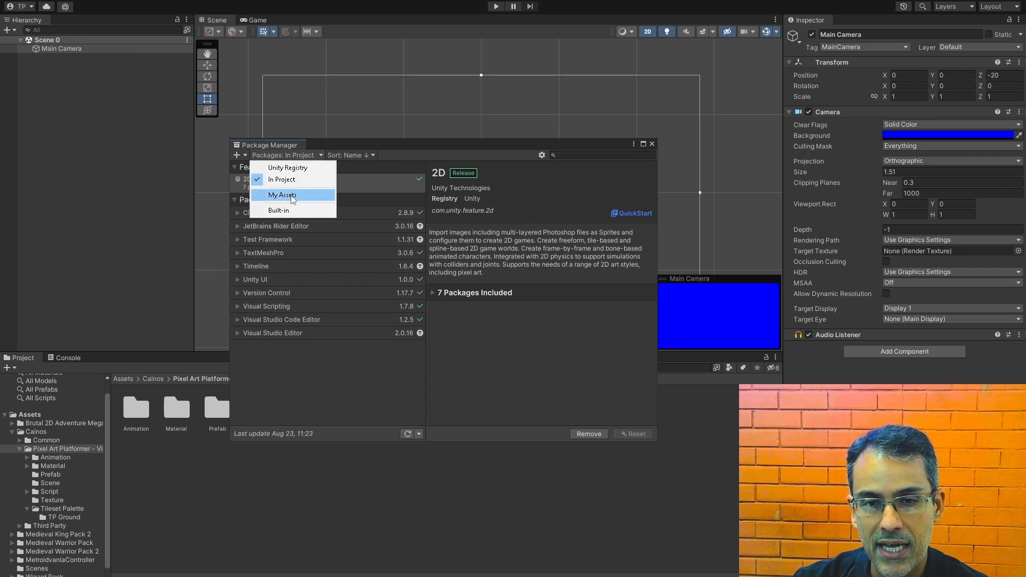
left_click(273, 194)
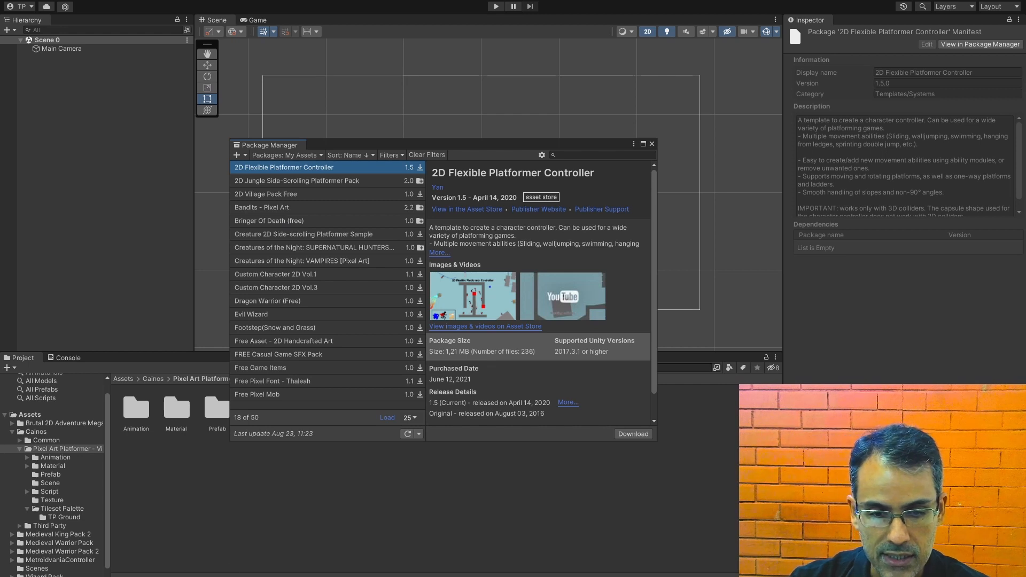
Step: Check the asset's name on its store page, then load all owned packages in Unity and show the details of Pixel Art Platformer - Village Props
mouse_move(224, 574)
left_click(251, 550)
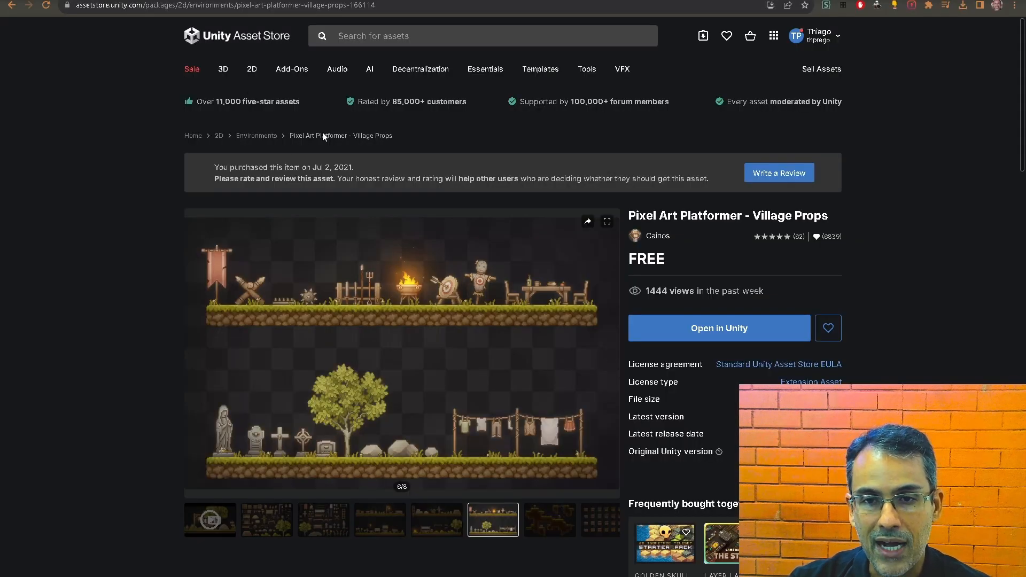
key("alt+Tab")
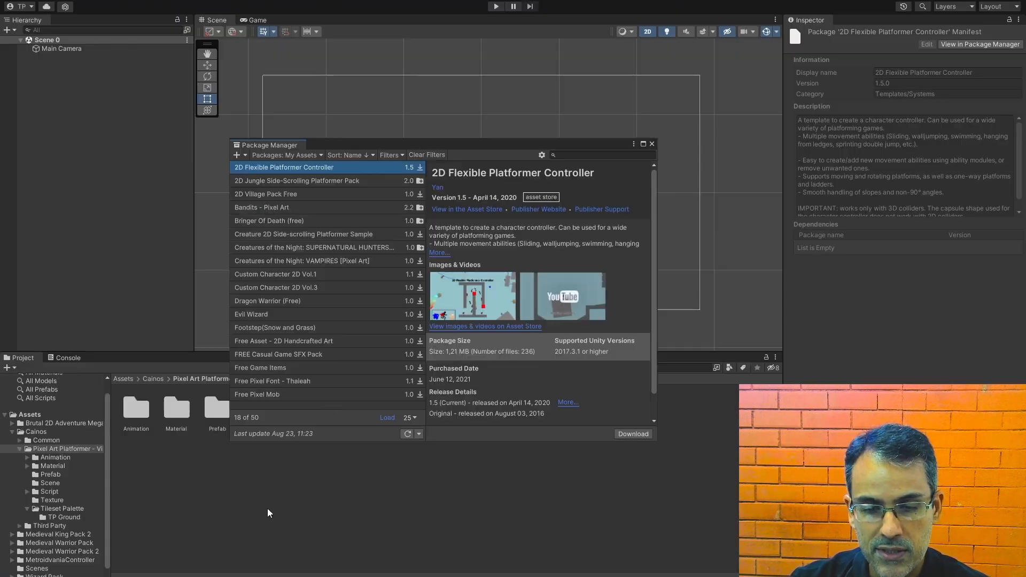
left_click(410, 417)
left_click(408, 444)
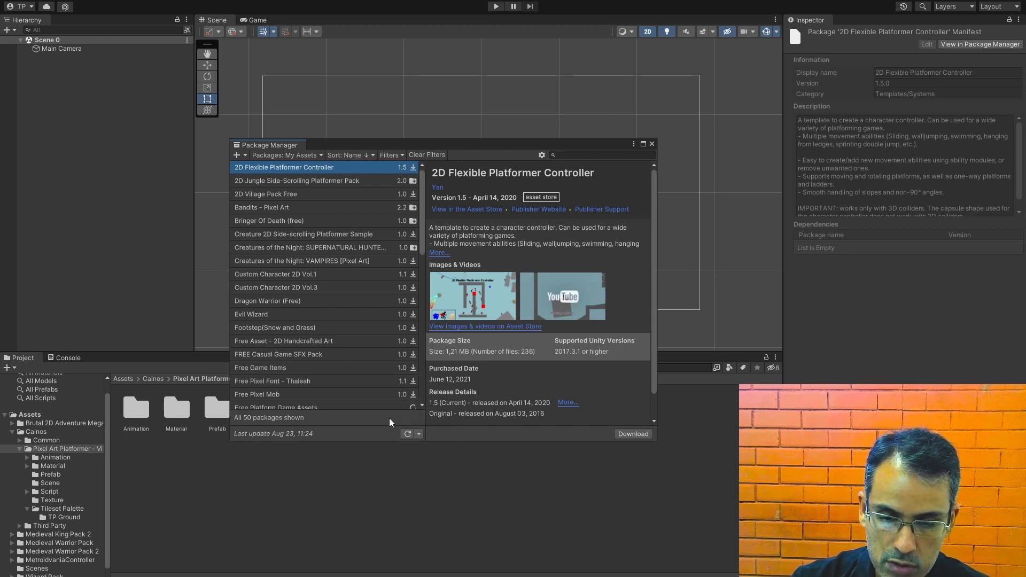
left_click_drag(421, 207, 418, 322)
scroll(270, 282, "down", 3)
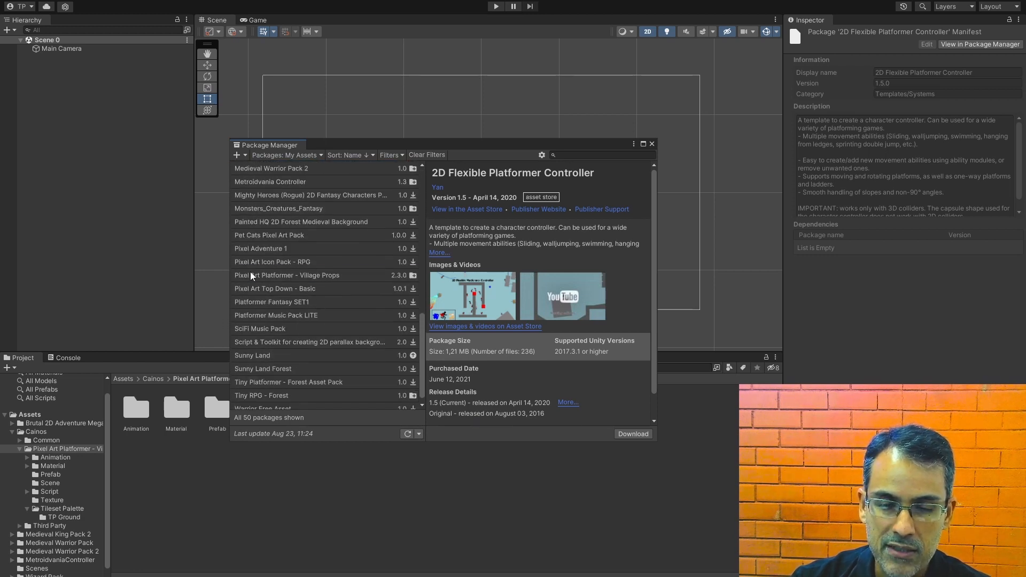
left_click(252, 276)
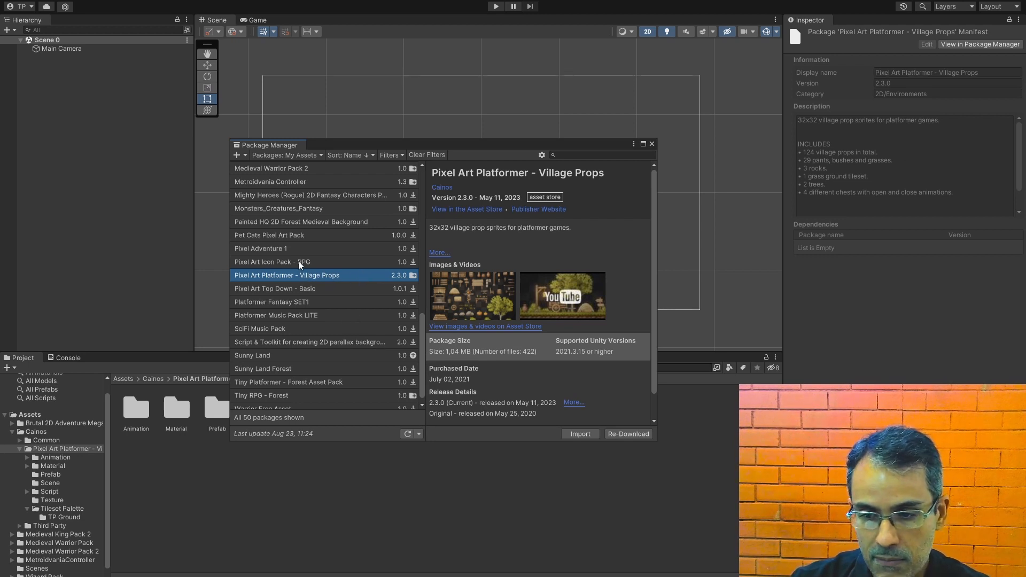
Step: View the details of Pixel Art Icon Pack - RPG, return to the Village Props package and close the Package Manager
left_click(299, 262)
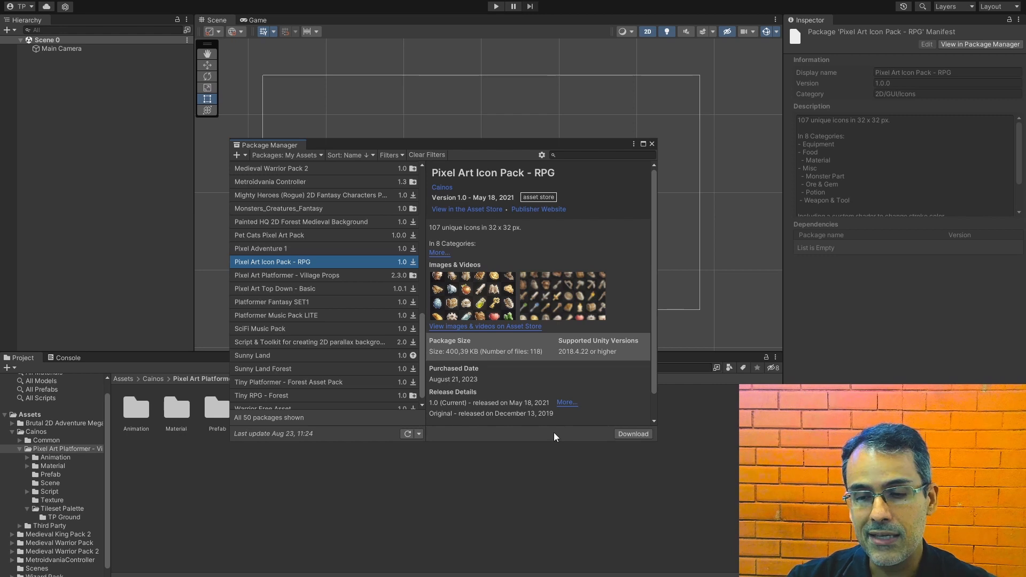
left_click(274, 278)
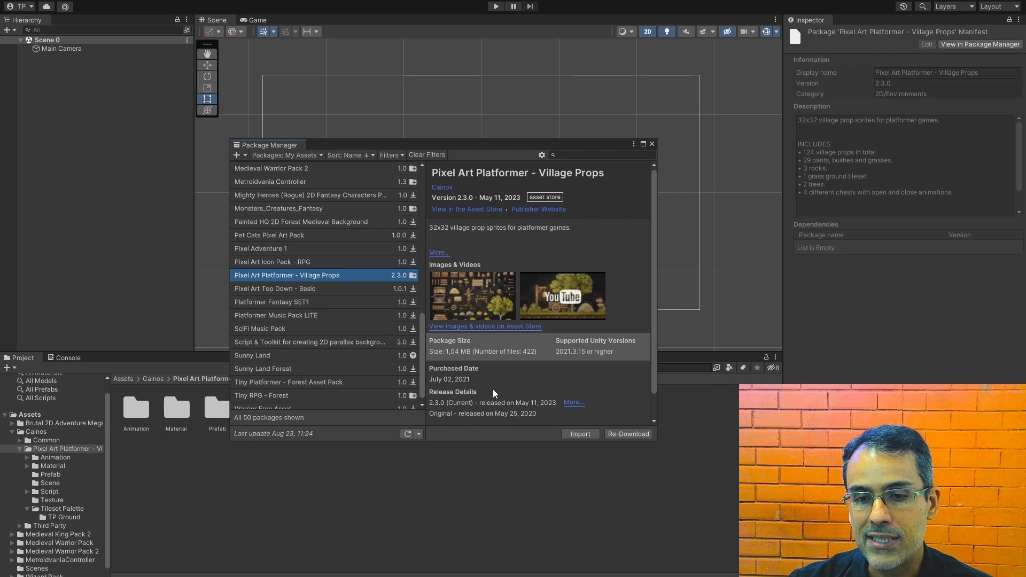
left_click(652, 144)
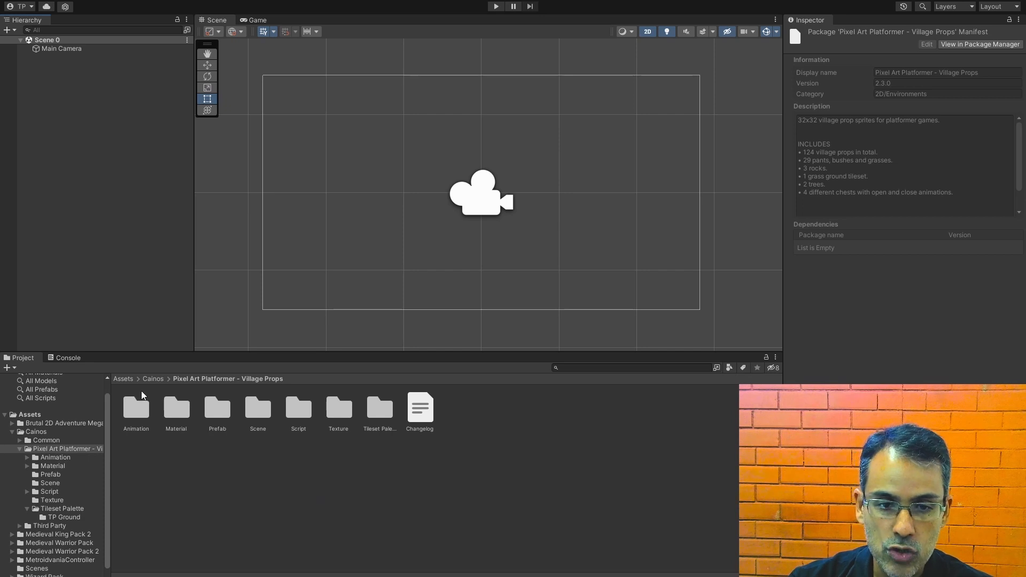
Step: Go up to the Assets root folder and open Cainos > Pixel Art Platformer - Village Props from there
left_click(152, 380)
left_click(126, 379)
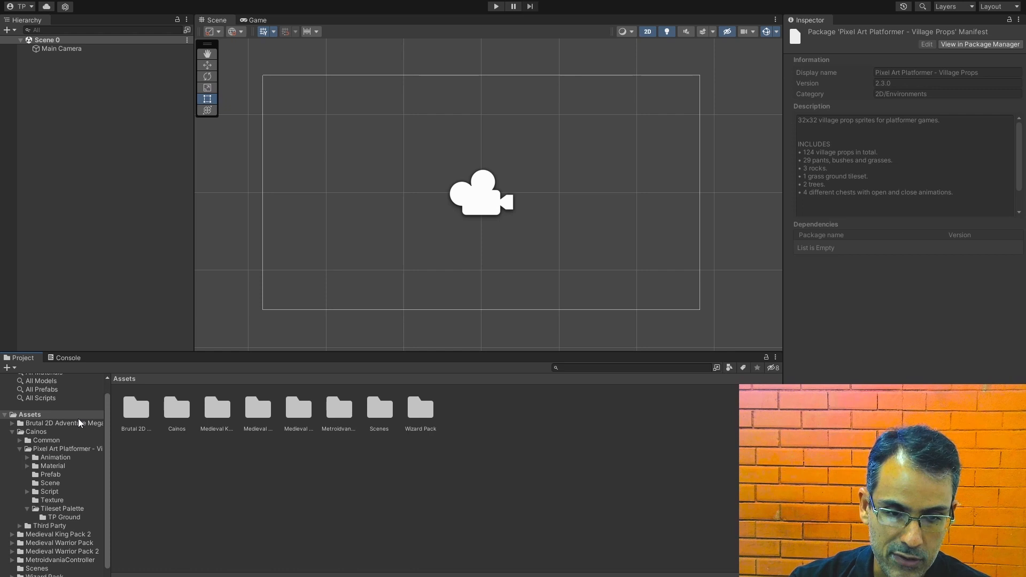
double_click(177, 409)
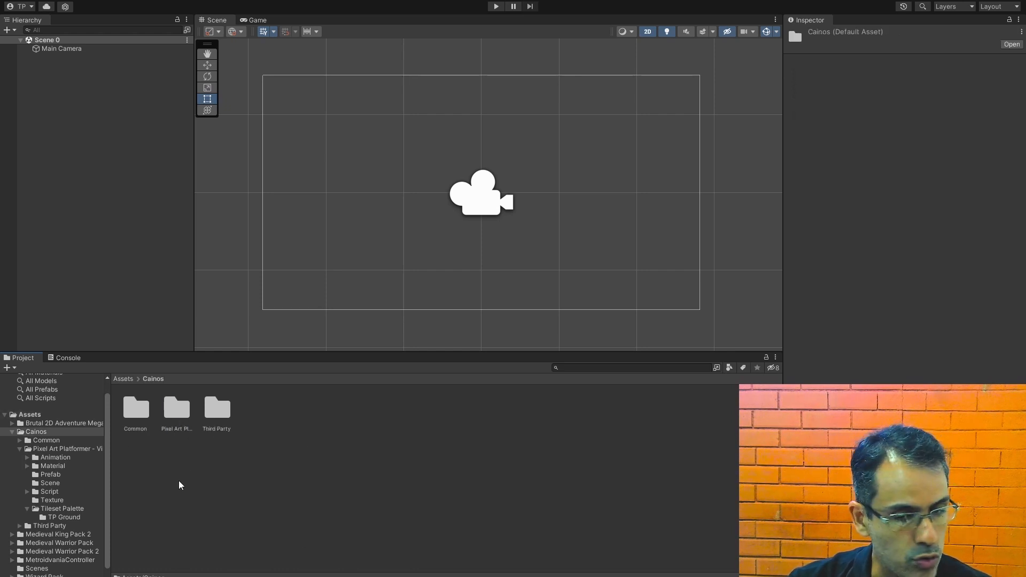
left_click(180, 422)
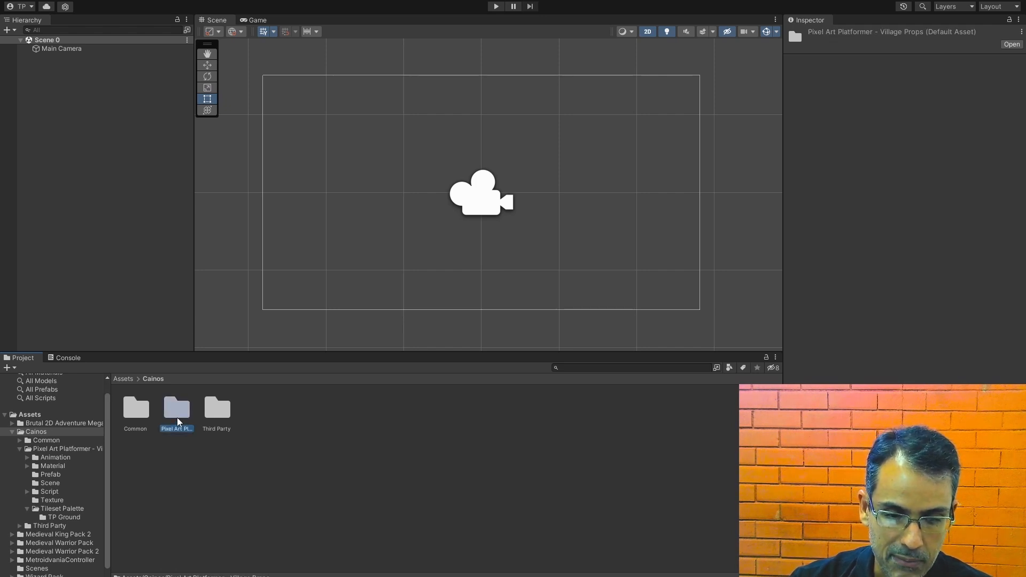
double_click(178, 421)
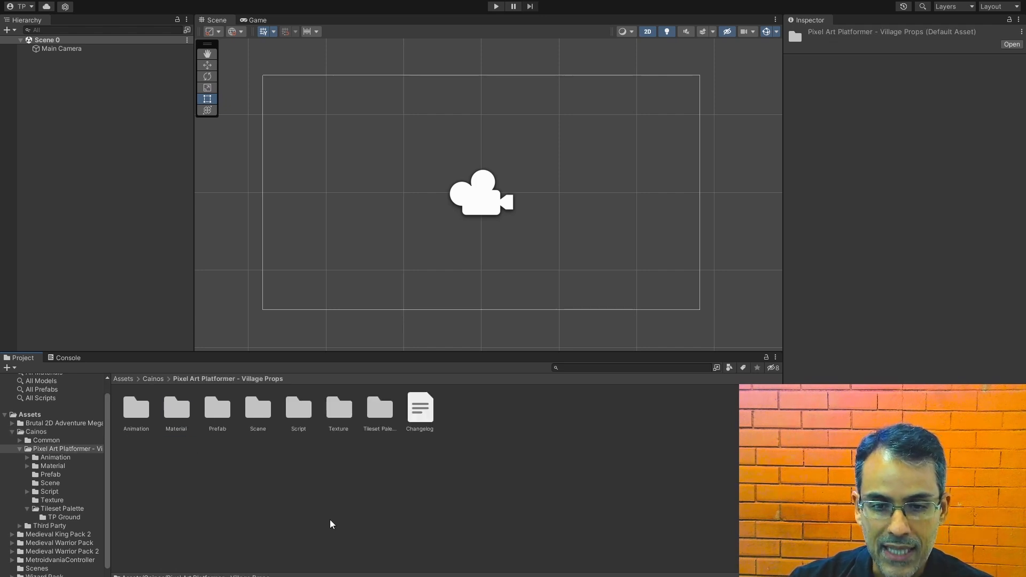
Step: Examine the contents of the Texture folder and the TP Ground tiles in Tileset Palette, then return to the Village Props folder
double_click(340, 409)
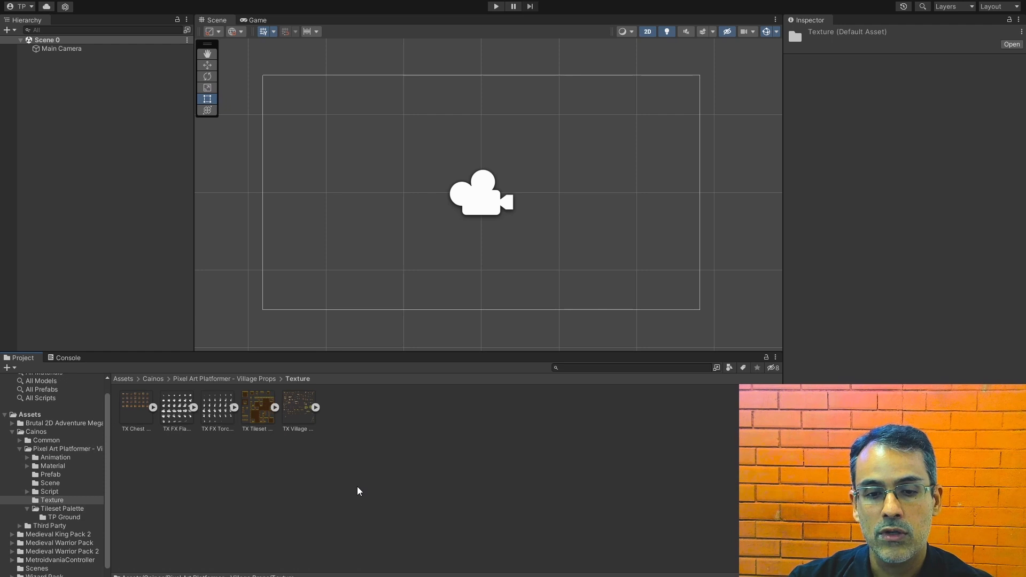
left_click(257, 380)
double_click(386, 410)
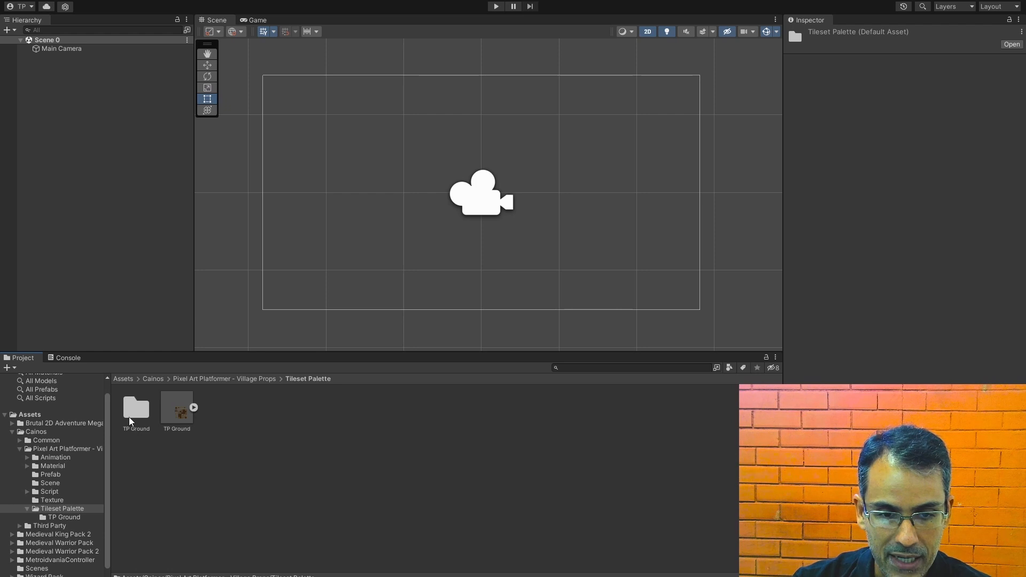
double_click(135, 419)
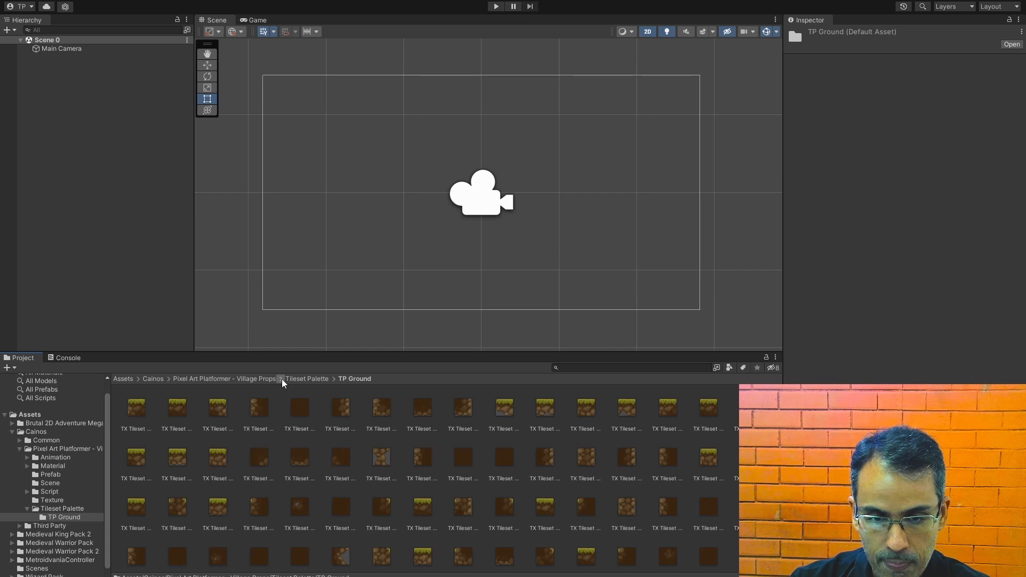
left_click(246, 379)
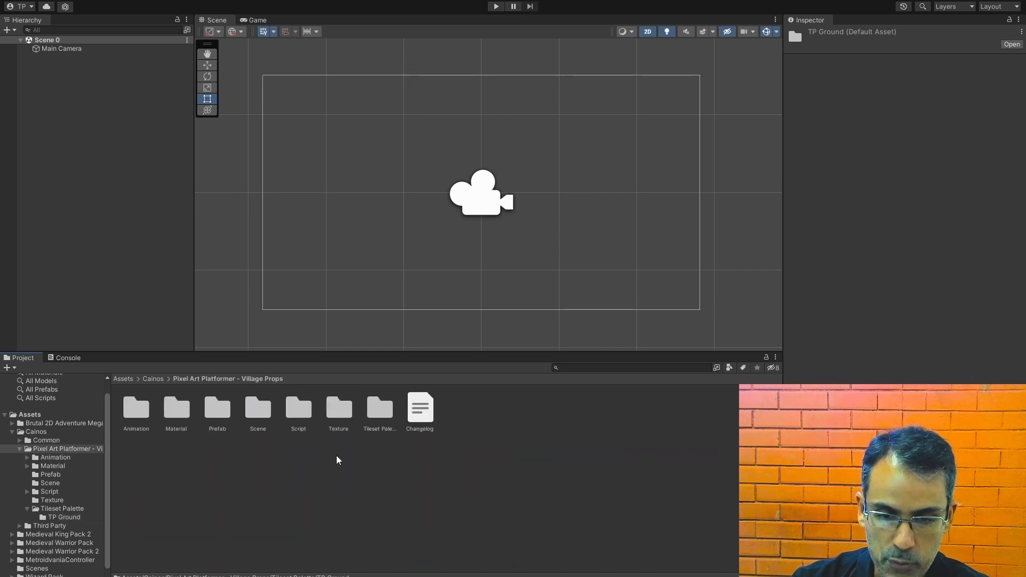
Step: Create a folder named My Palette inside the Texture folder of Village Props
double_click(339, 412)
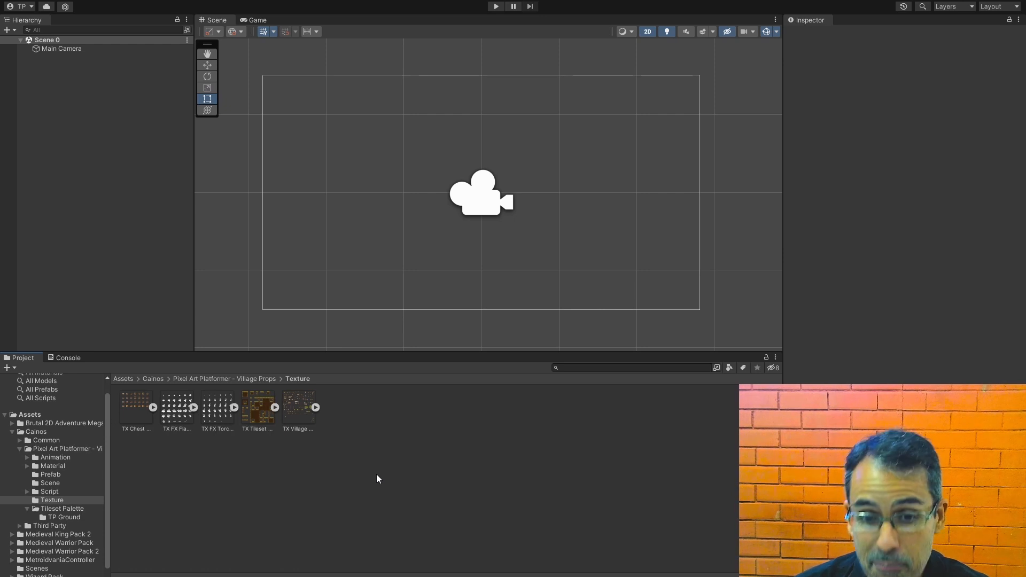
right_click(438, 400)
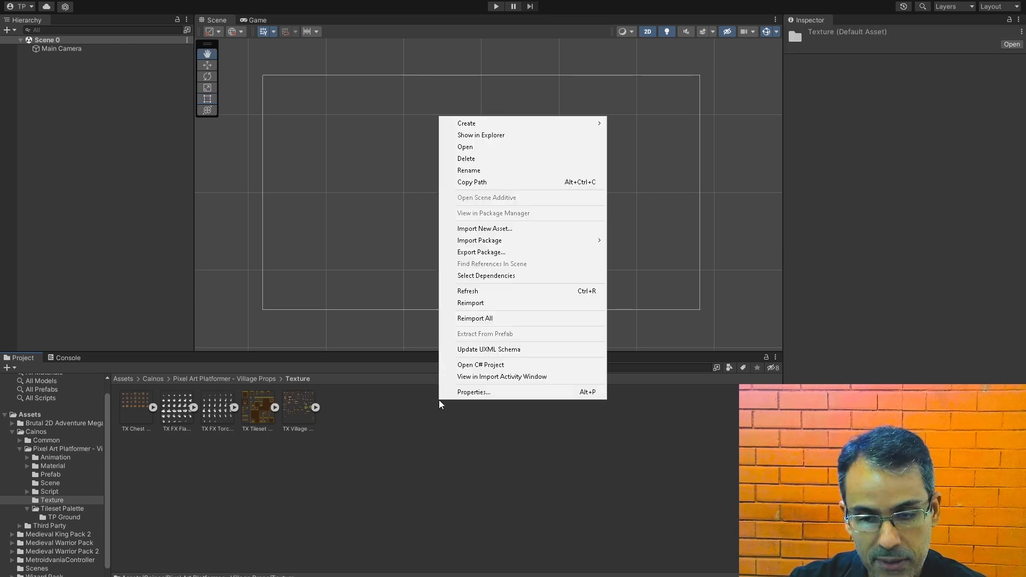
mouse_move(540, 127)
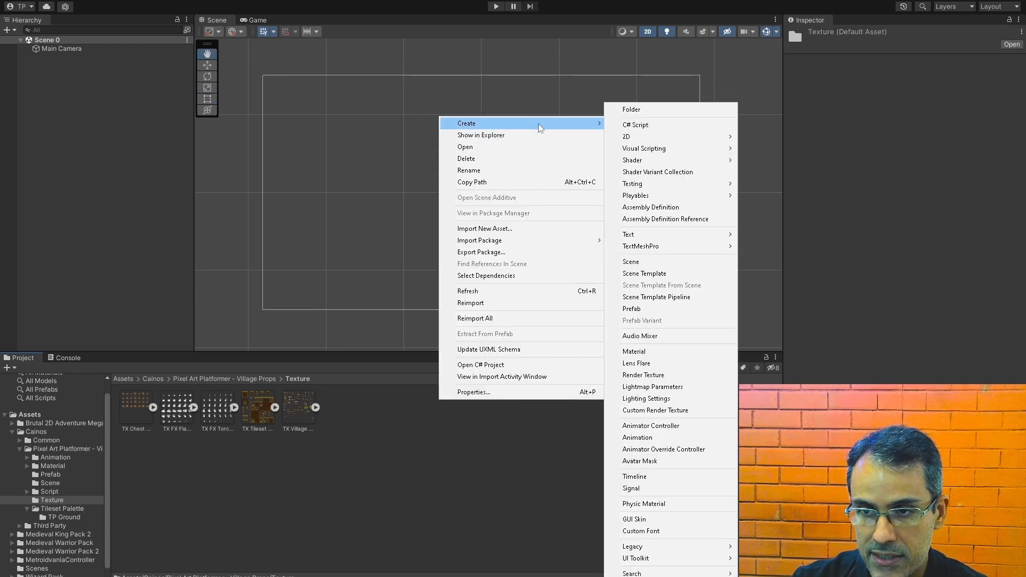
left_click(639, 114)
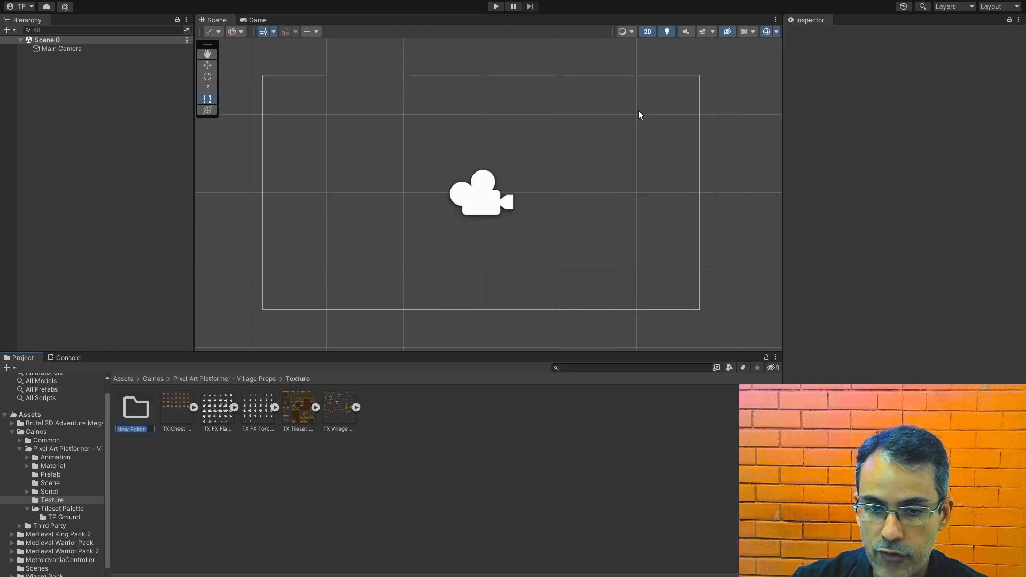
type("My ")
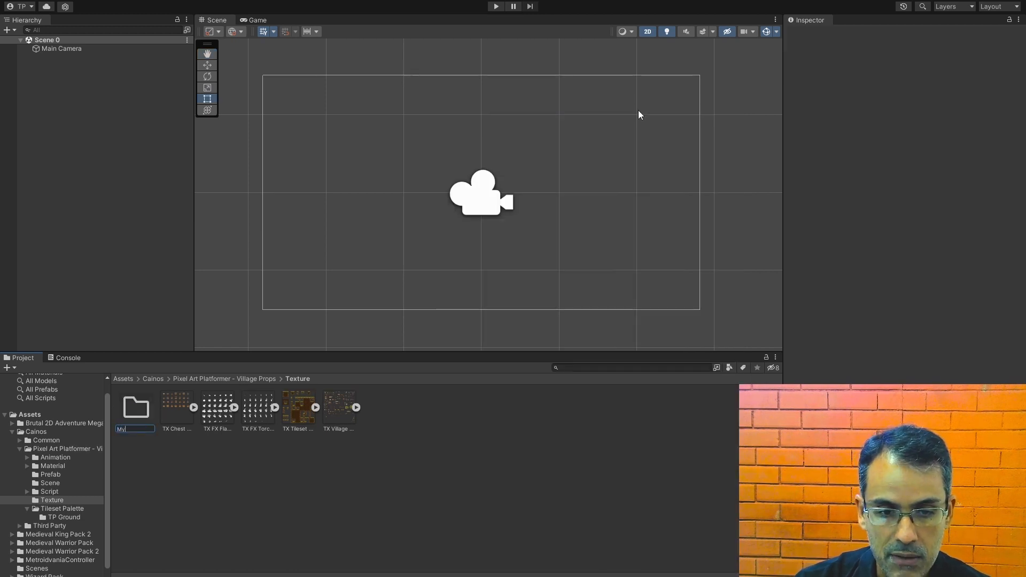
type("Palette")
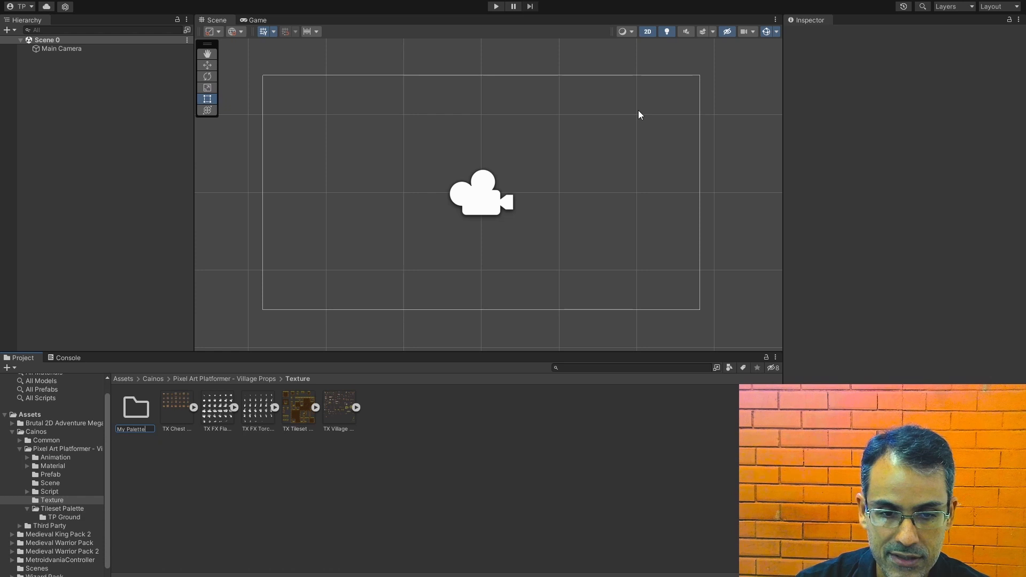
key("Return")
left_click(660, 488)
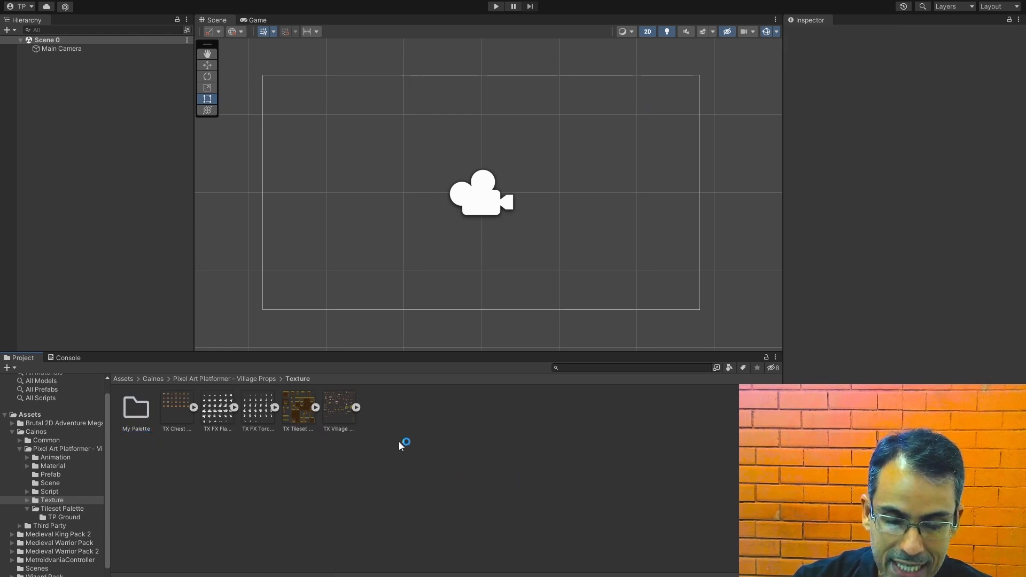
Step: View the TX Tileset Ground image from the Texture folder and examine its import settings
left_click(303, 418)
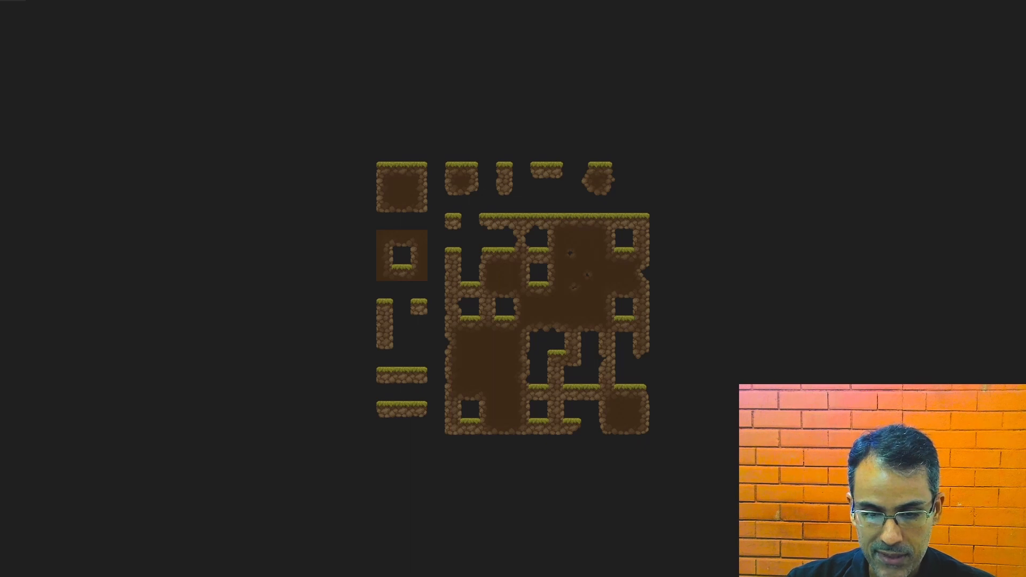
mouse_move(298, 576)
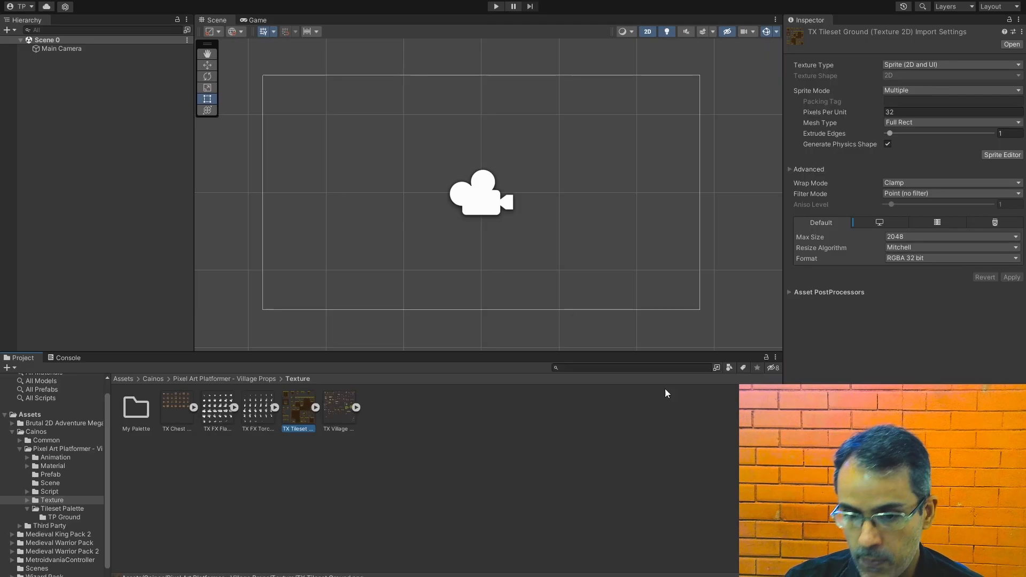
left_click(517, 451)
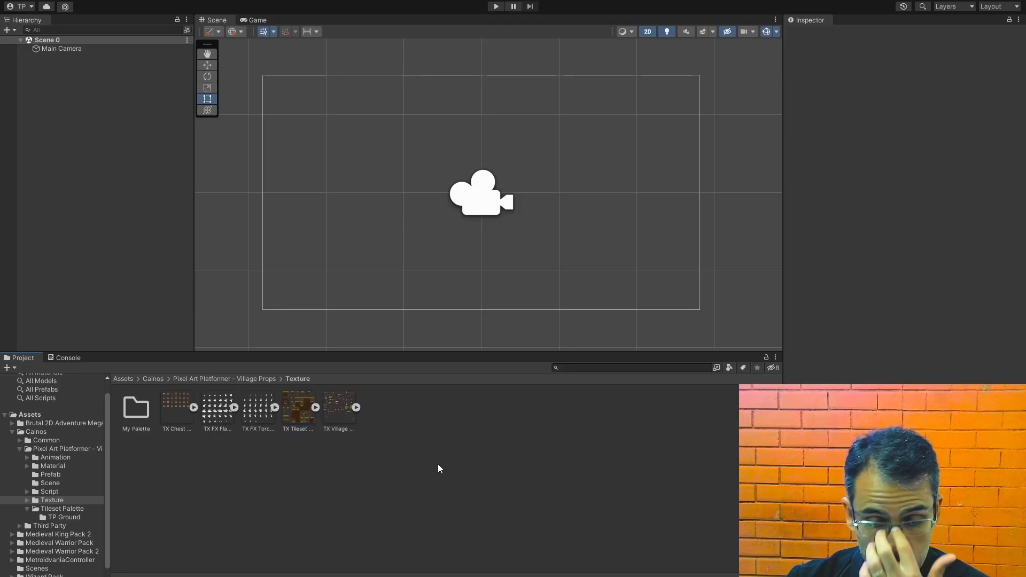
left_click(306, 427)
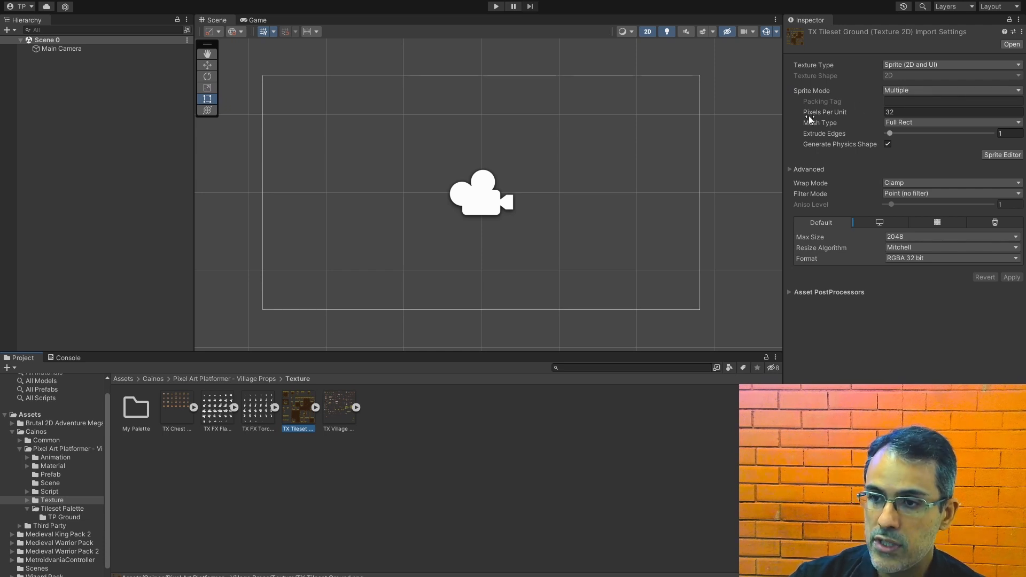
left_click(405, 527)
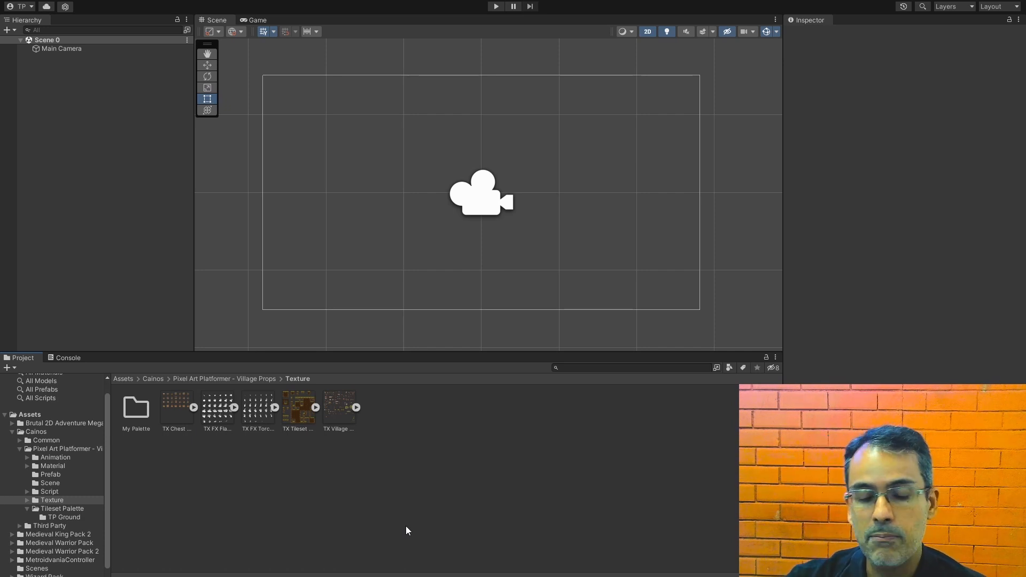
Step: Set TX Tileset Ground to Single sprite mode with 100 pixels per unit and apply the import settings
left_click(299, 422)
left_click(940, 90)
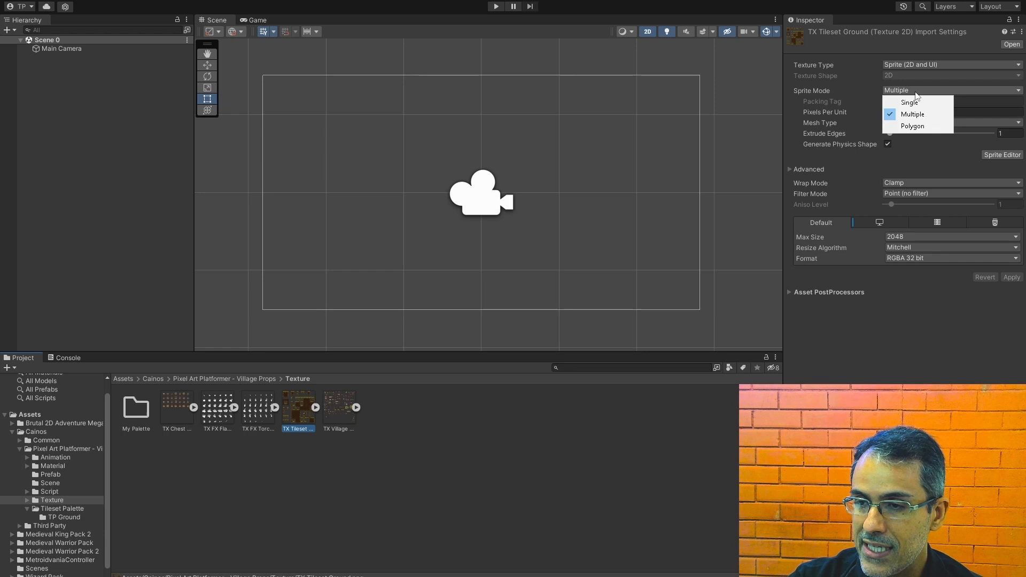
left_click(903, 101)
left_click(807, 109)
type("100")
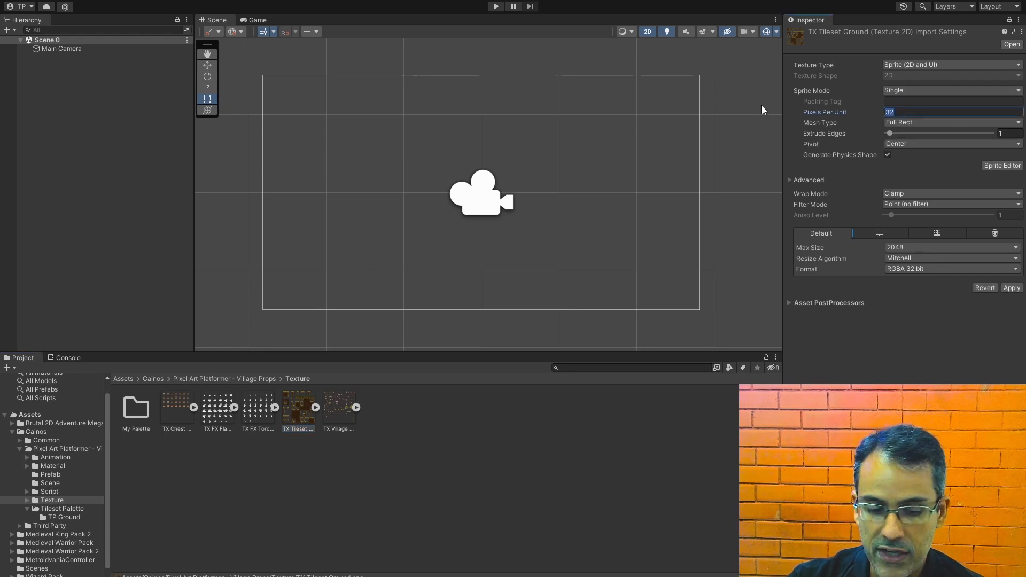
left_click(729, 476)
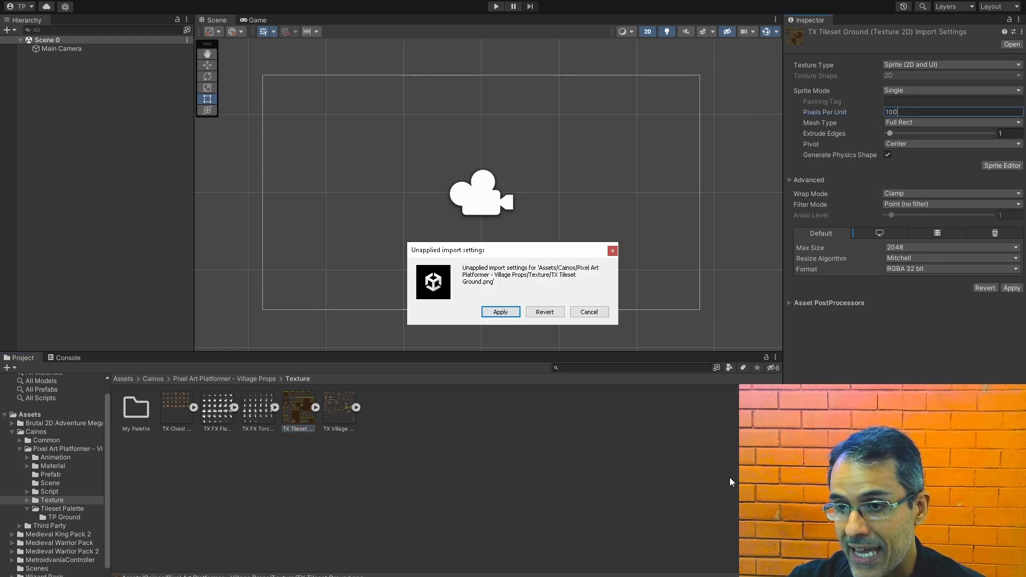
left_click(503, 312)
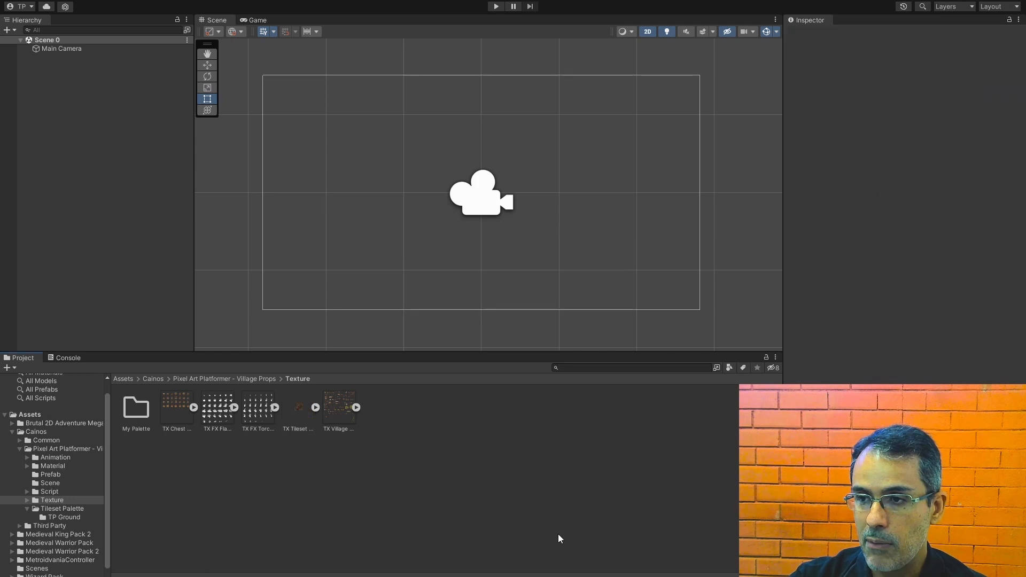
Step: Switch the sprite mode of TX Tileset Ground to Multiple and apply the unapplied import settings
left_click(297, 411)
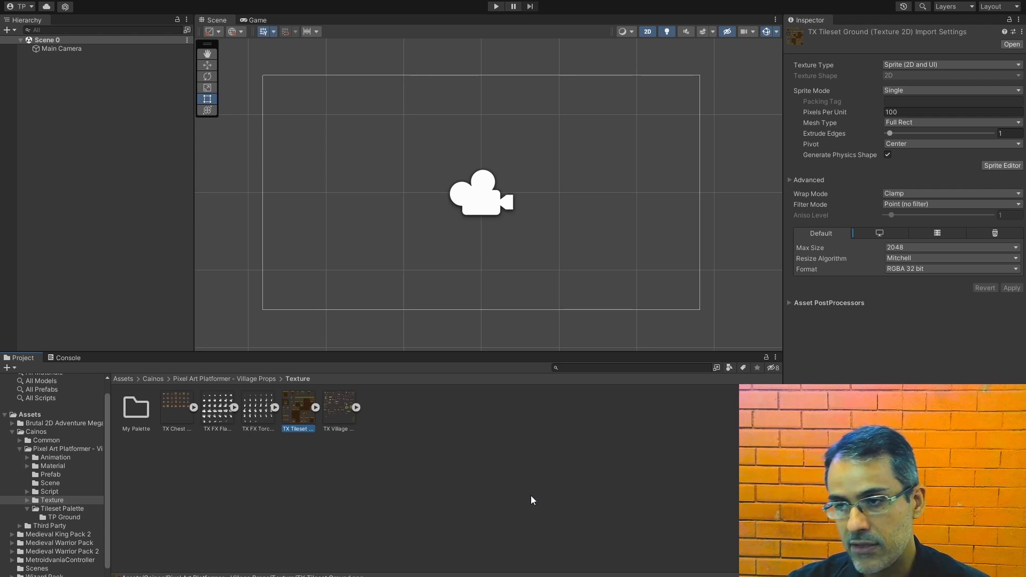
left_click(903, 94)
left_click(906, 113)
left_click(598, 481)
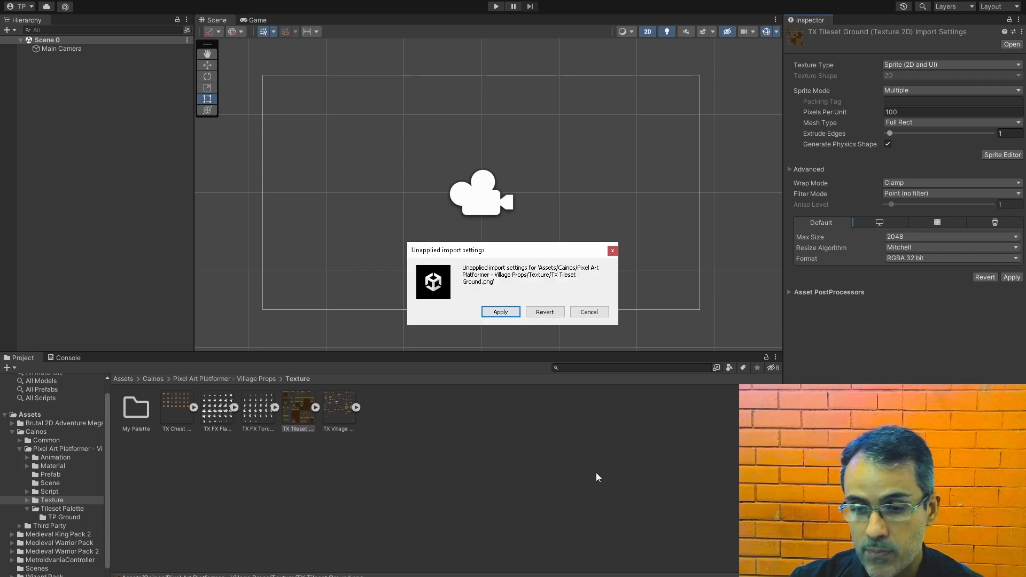
left_click(500, 312)
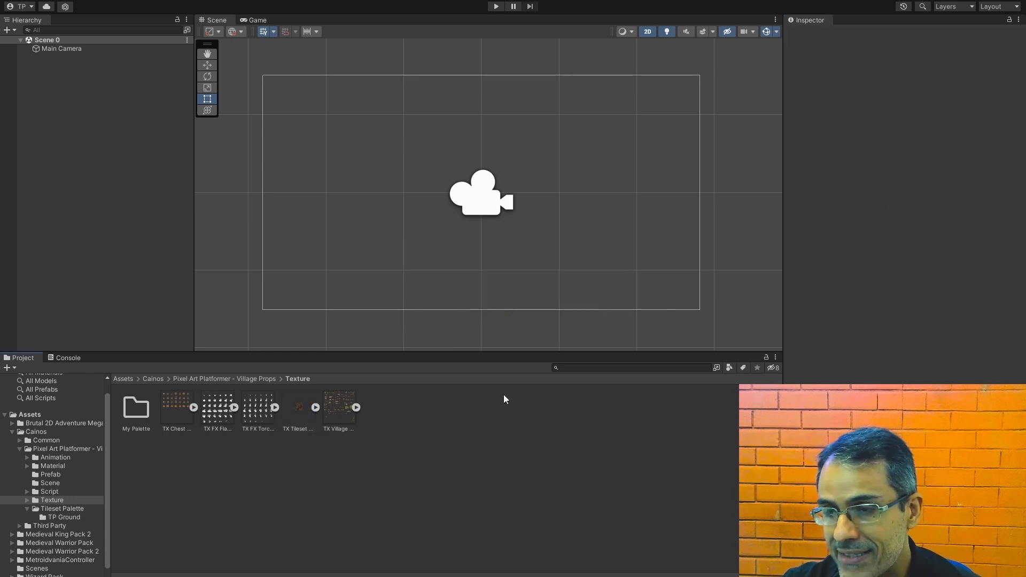
Step: Change the texture type of TX Tileset Ground to Default, and return it to Sprite (2D and UI)
left_click(295, 410)
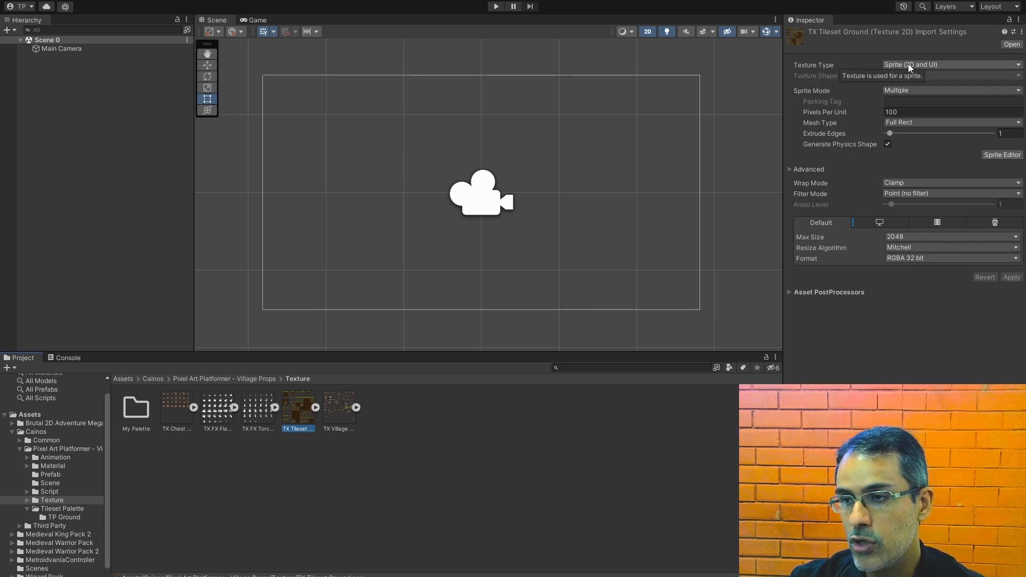
left_click(946, 65)
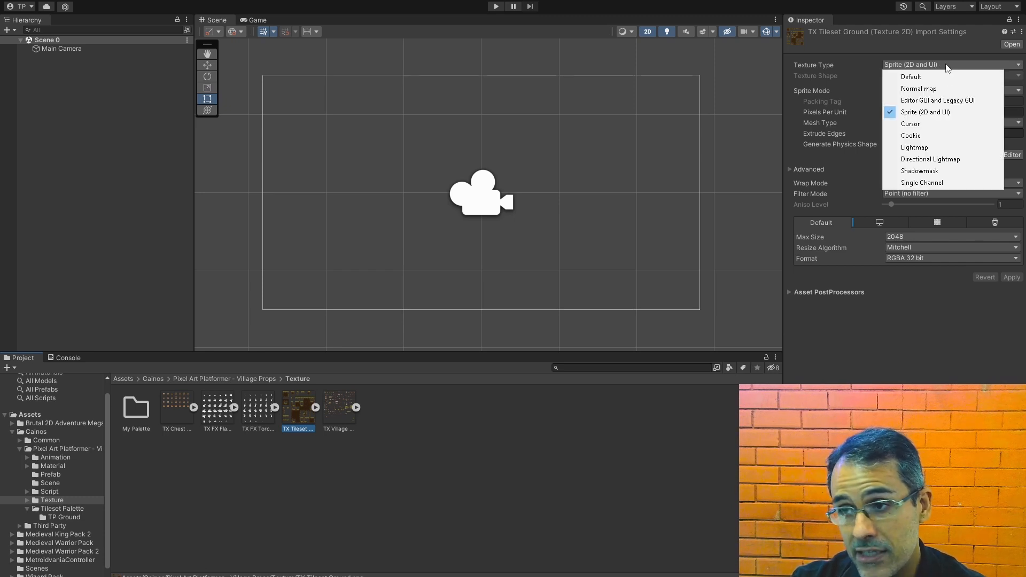
left_click(944, 76)
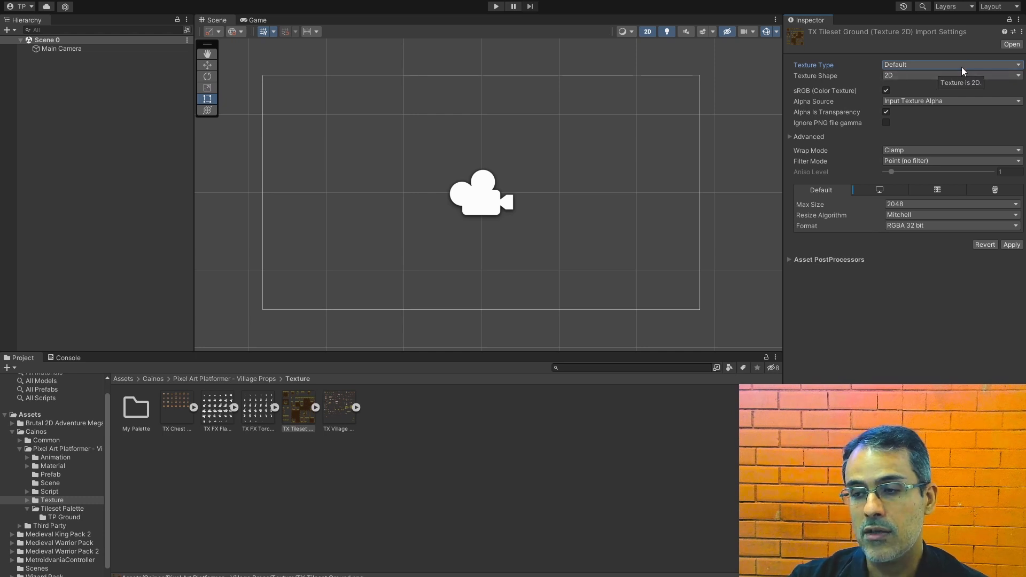
left_click(961, 65)
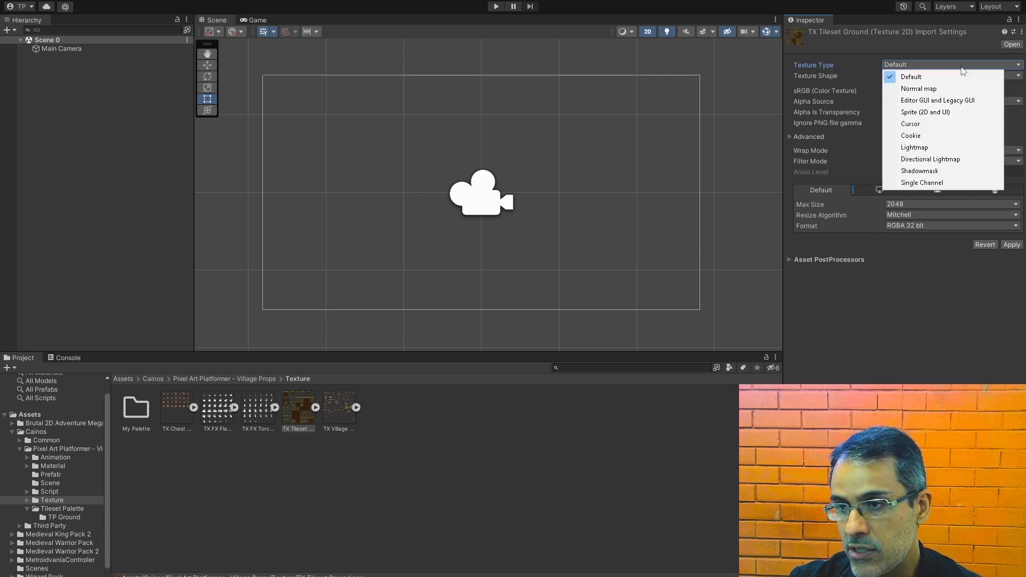
left_click(946, 112)
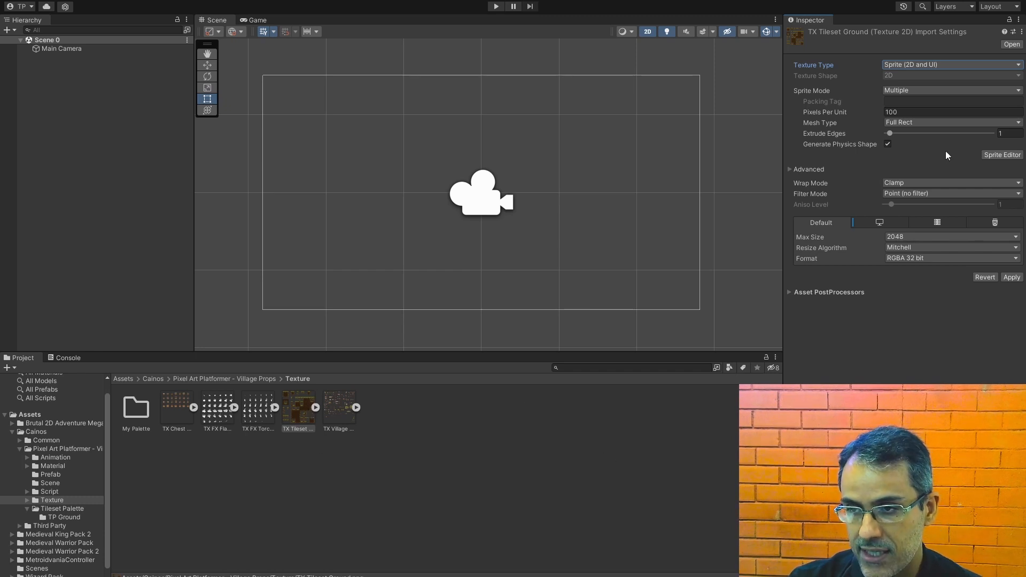
Step: Set Pixels Per Unit of TX Tileset Ground to 32 and apply the change
left_click(912, 113)
type("32")
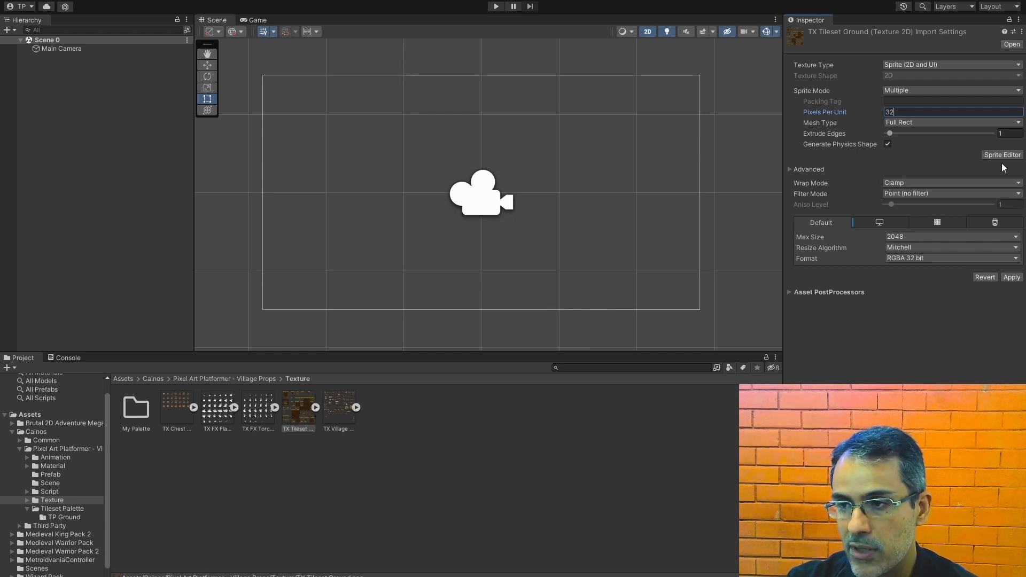
left_click(1011, 277)
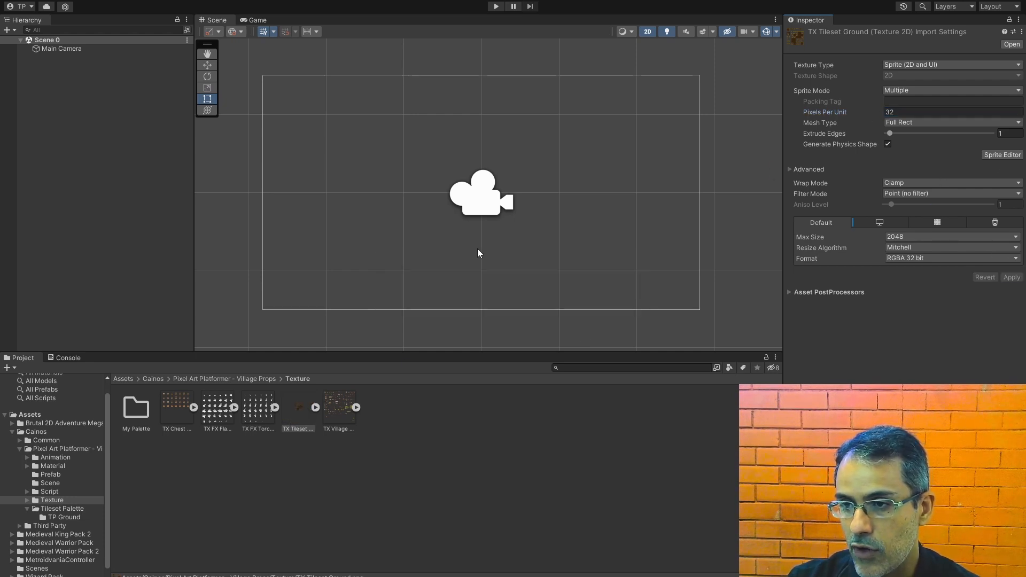
Step: Change the sprite mode of TX Tileset Ground to Single and apply it
mouse_move(297, 411)
left_mouse_down()
mouse_move(420, 183)
mouse_move(305, 422)
left_mouse_up()
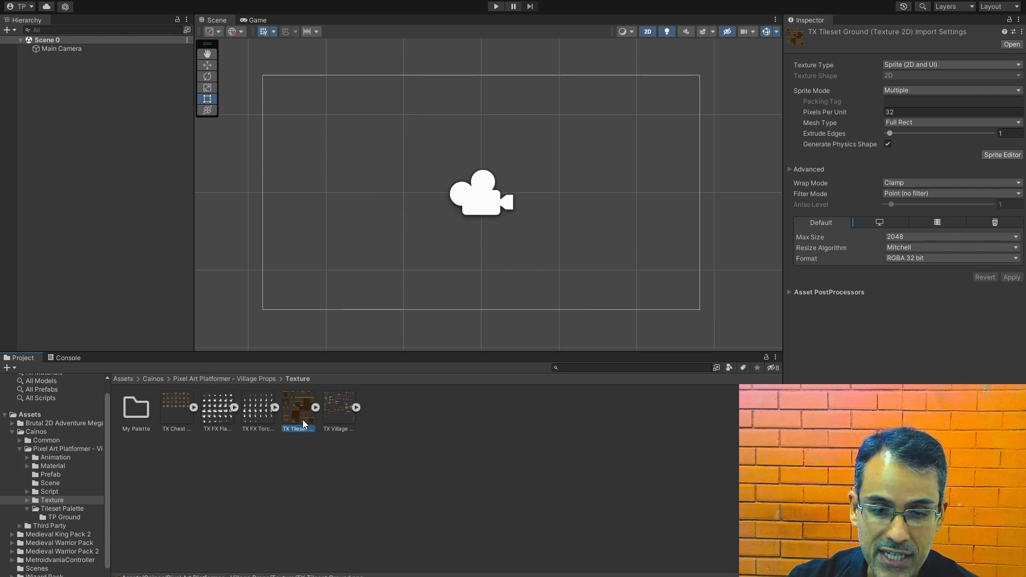
left_click(905, 91)
left_click(909, 102)
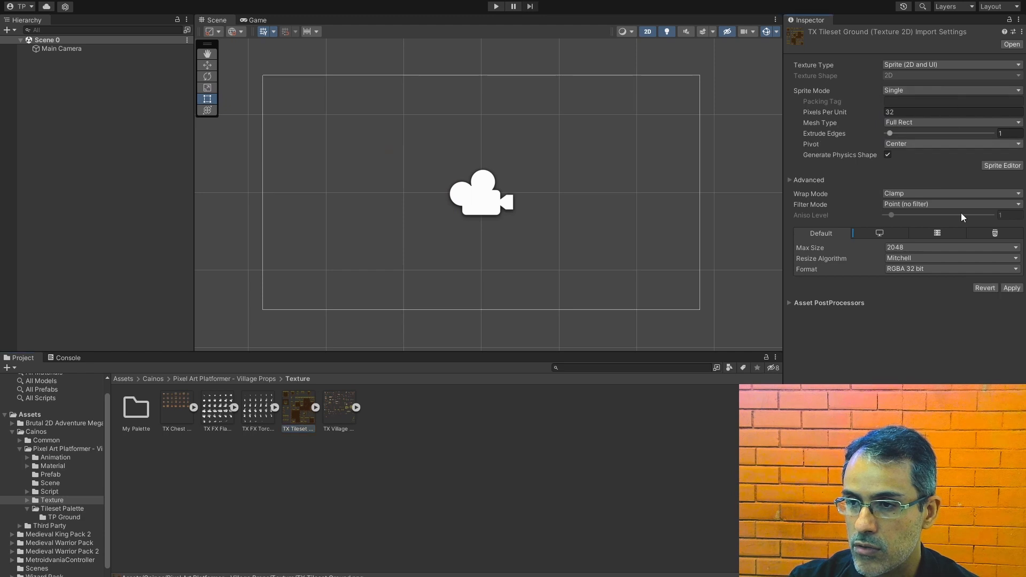
left_click(1011, 288)
Step: Place TX Tileset Ground in the scene to compare its tiles with the grid, and delete it from the scene
left_click_drag(302, 415, 377, 201)
scroll(460, 221, "down", 6)
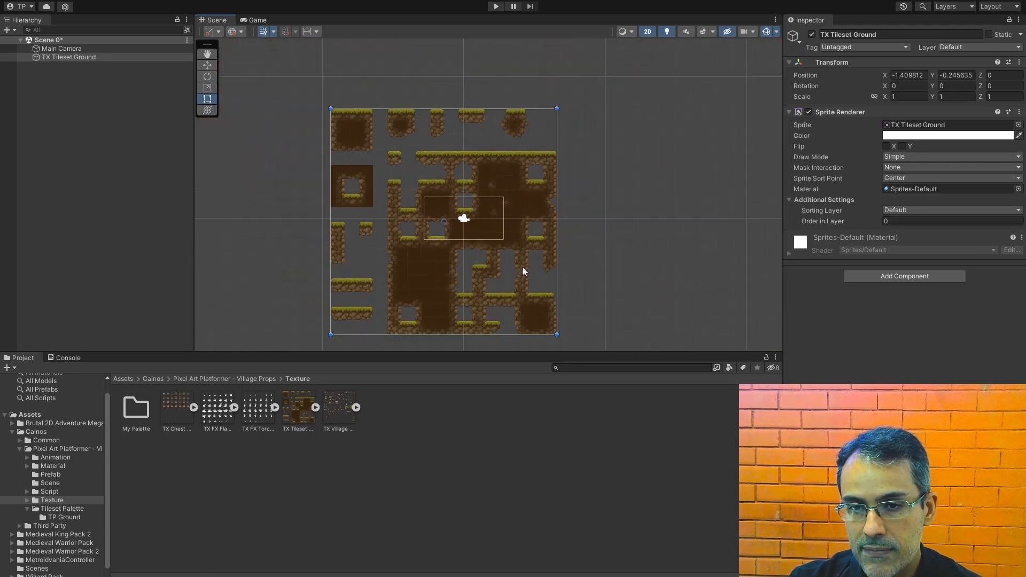
scroll(522, 267, "up", 5)
middle_click_drag(335, 196, 427, 245)
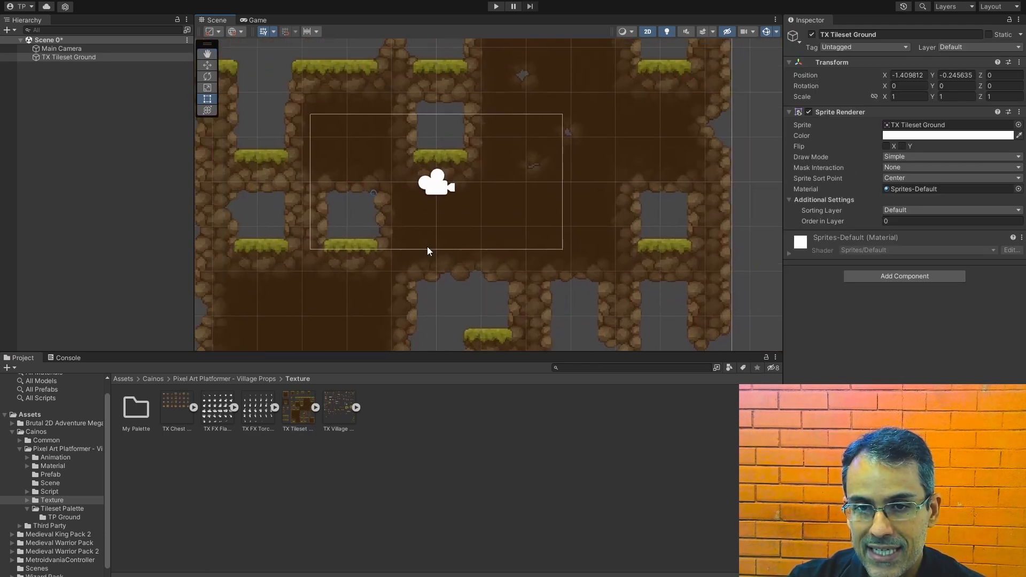
scroll(386, 244, "up", 3)
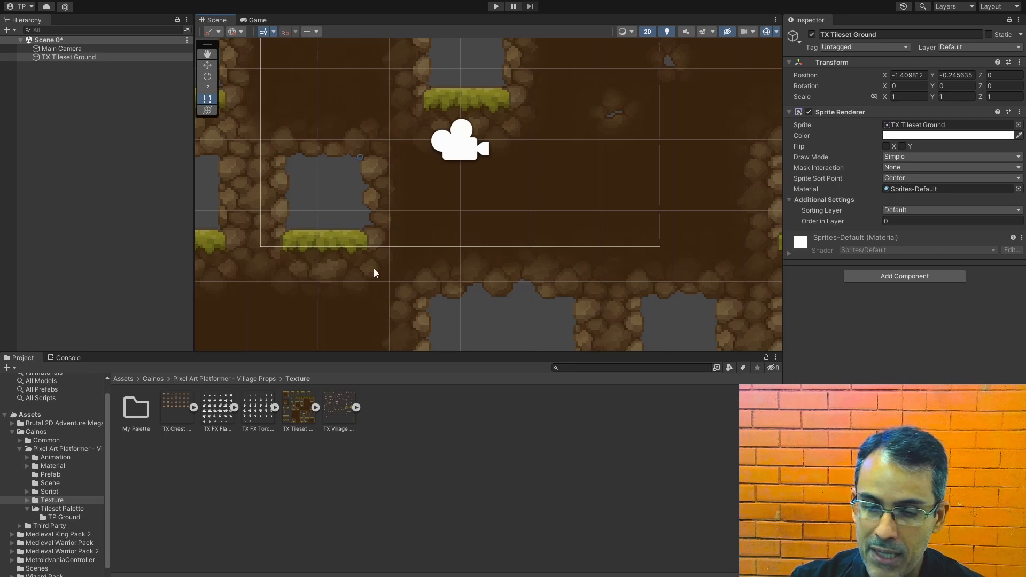
left_click(85, 55)
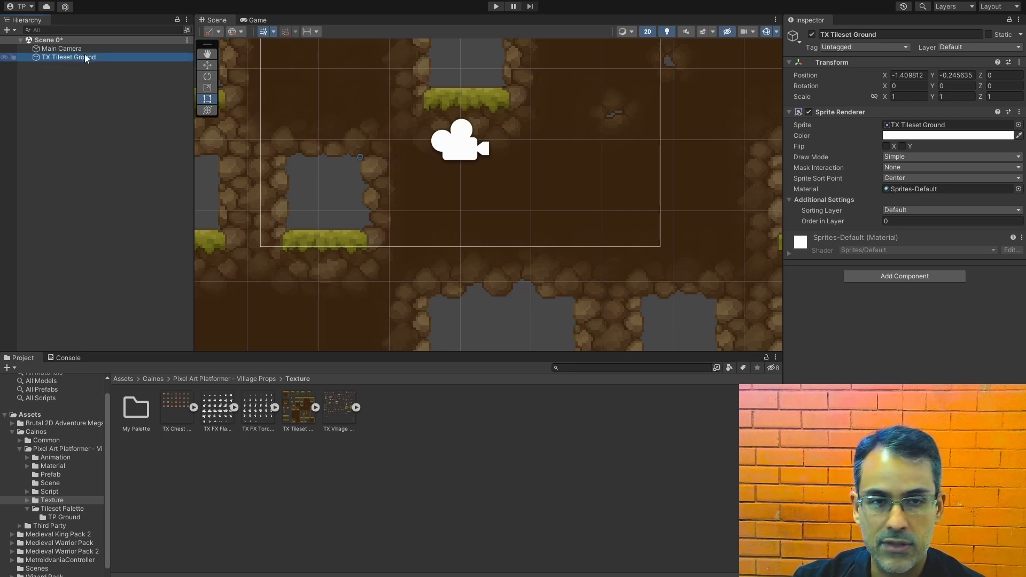
key("Delete")
Step: Set the sprite mode of the TX Tileset Ground texture to Multiple and apply the import settings
left_click(291, 415)
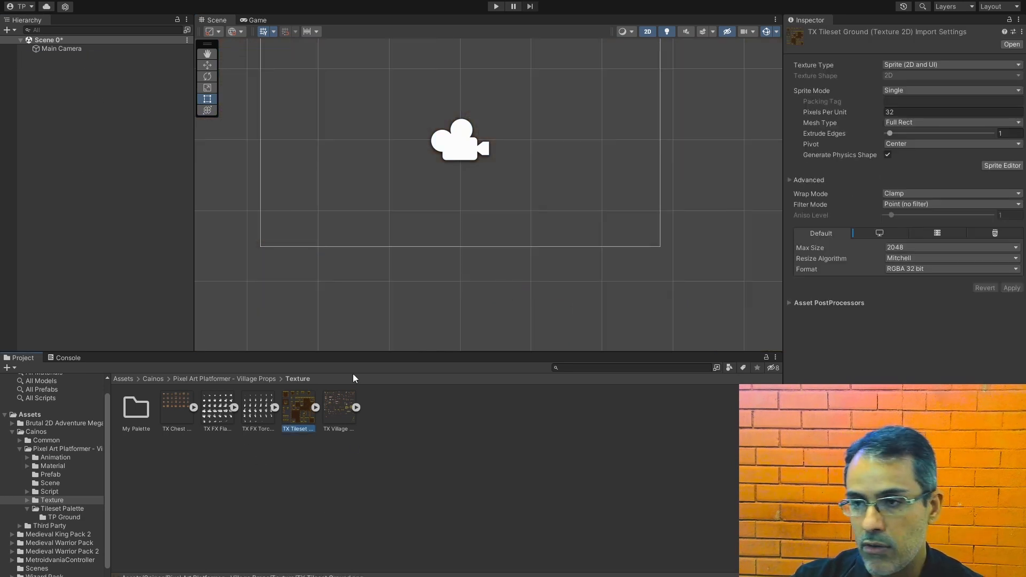
left_click(914, 90)
left_click(911, 115)
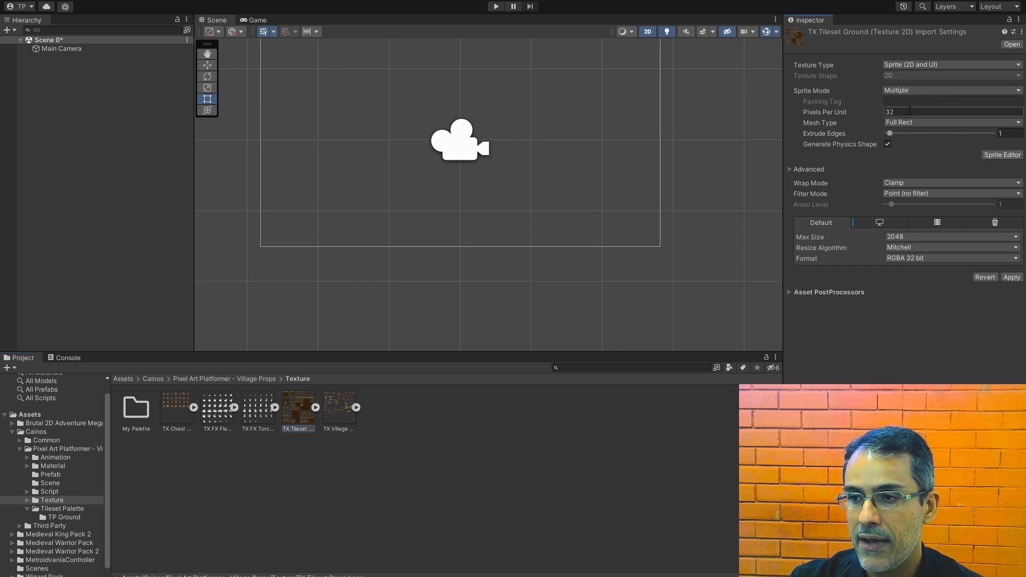
left_click(1011, 277)
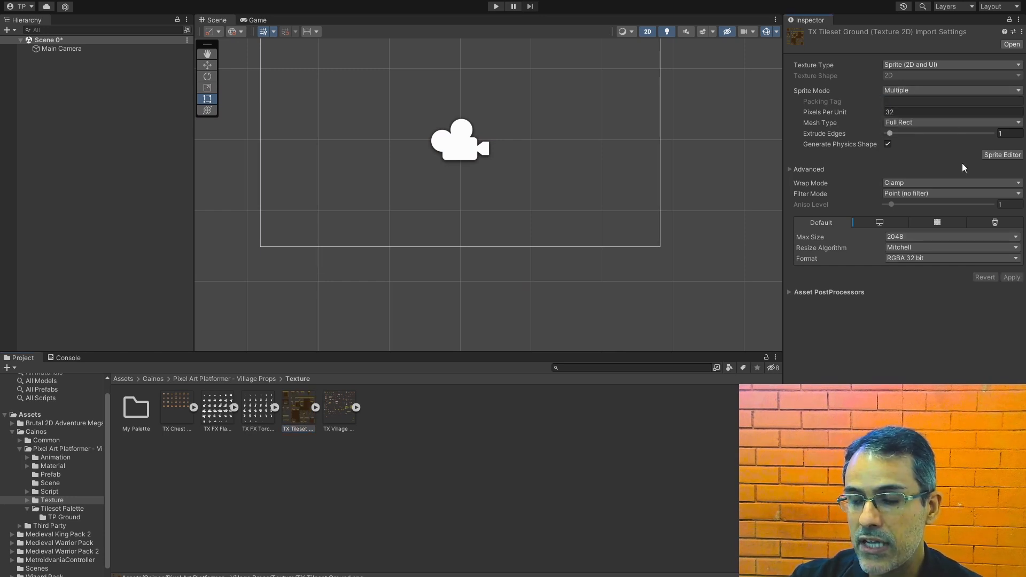
Step: Open TX Tileset Ground in the Sprite Editor and move the editor window clear of the Inspector
left_click(998, 155)
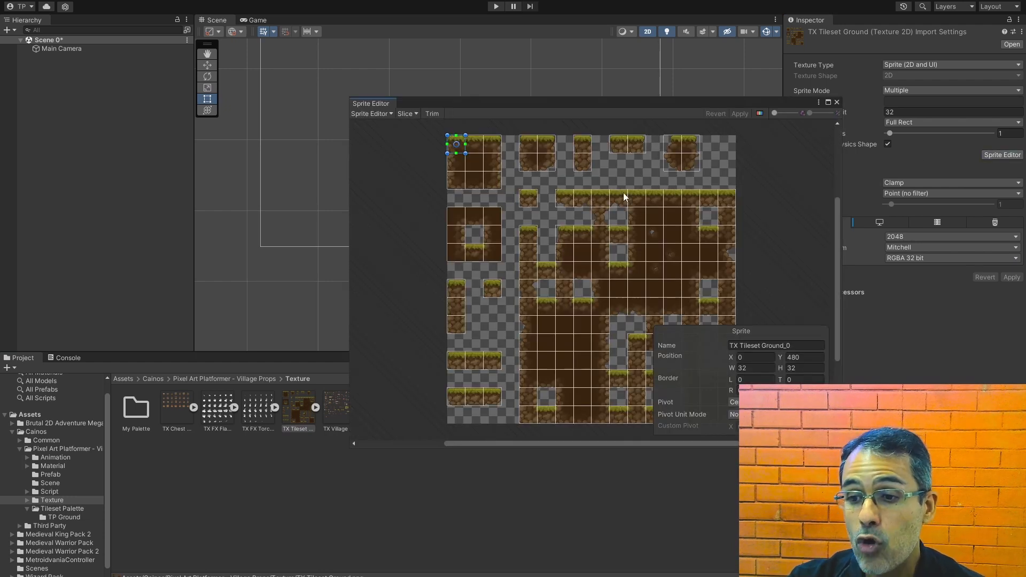
left_click_drag(619, 110, 504, 103)
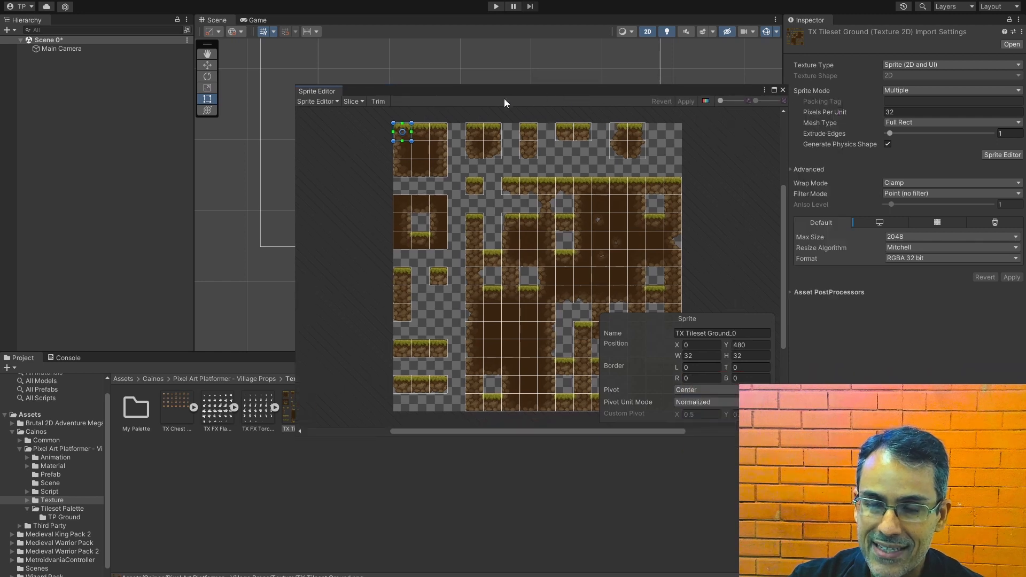
left_click_drag(749, 92, 722, 85)
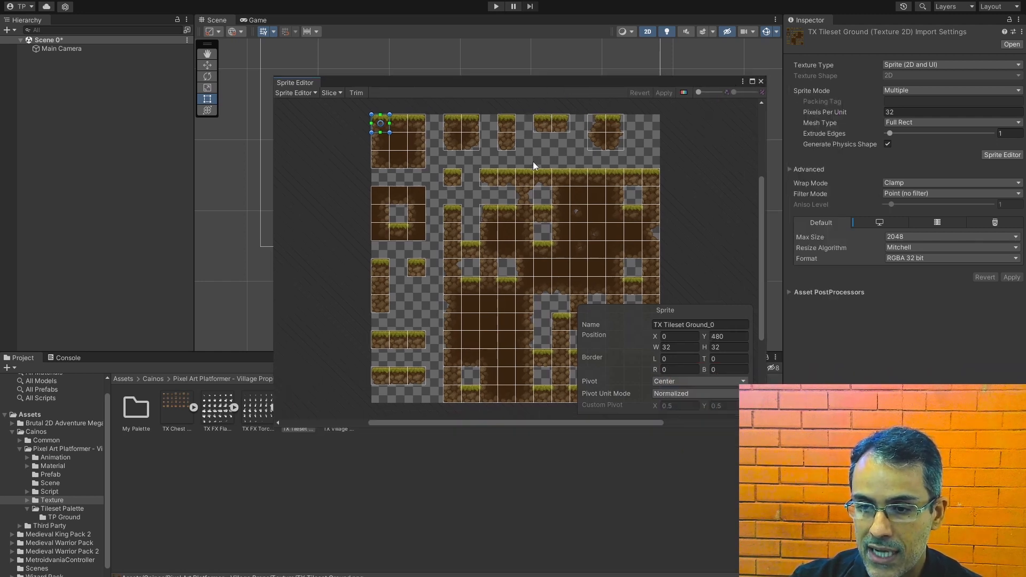
left_click_drag(569, 80, 527, 79)
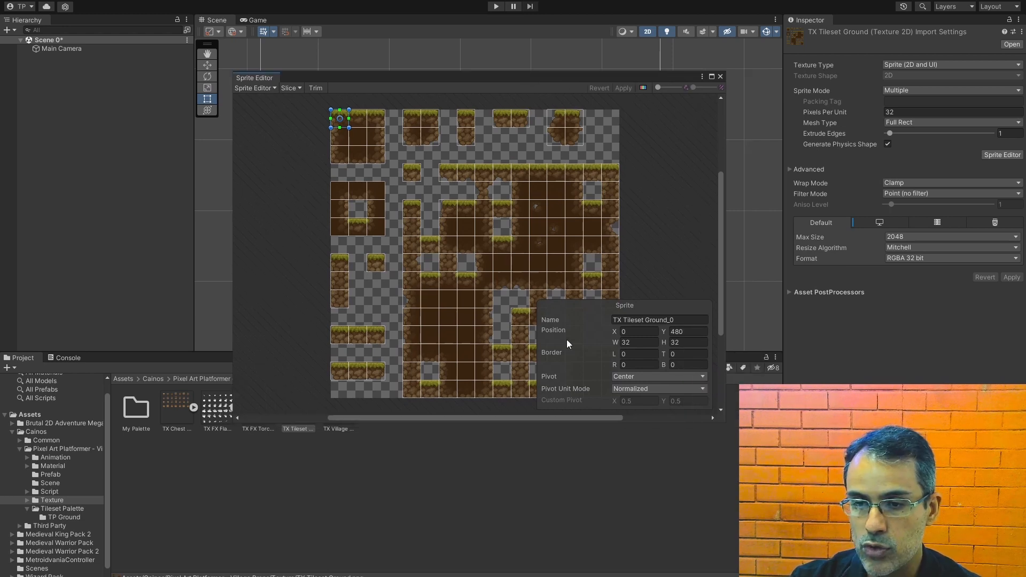
Step: Examine the individual tile slices in the first two ground blocks along the tileset's upper edge
left_click(357, 119)
left_click(376, 119)
left_click(407, 119)
left_click(430, 119)
left_click(433, 135)
Step: Undo the accidental shift of a tile slice in the second block and revert the pending Sprite Editor changes
left_click(412, 121)
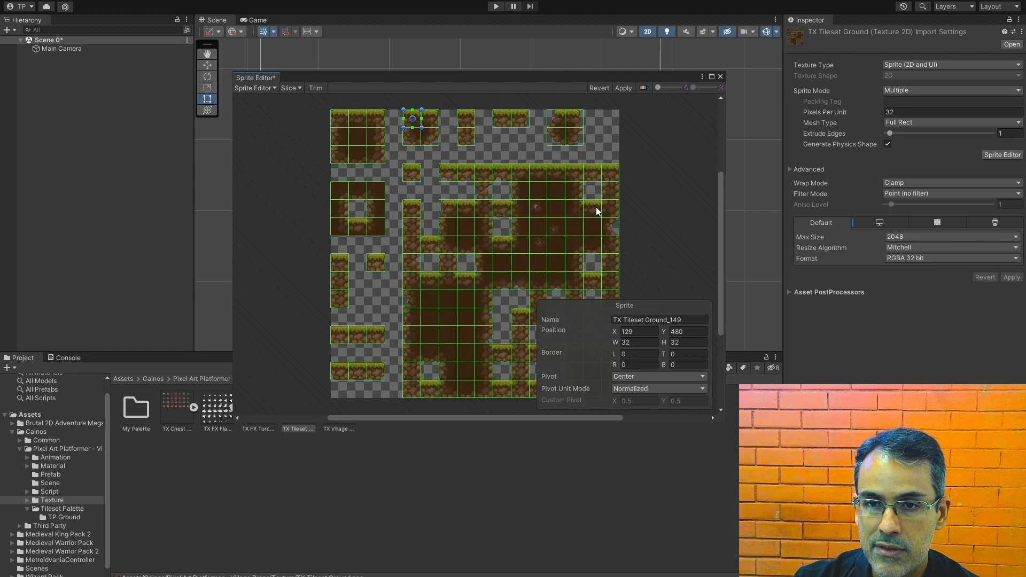
key("ctrl+z")
left_click(665, 154)
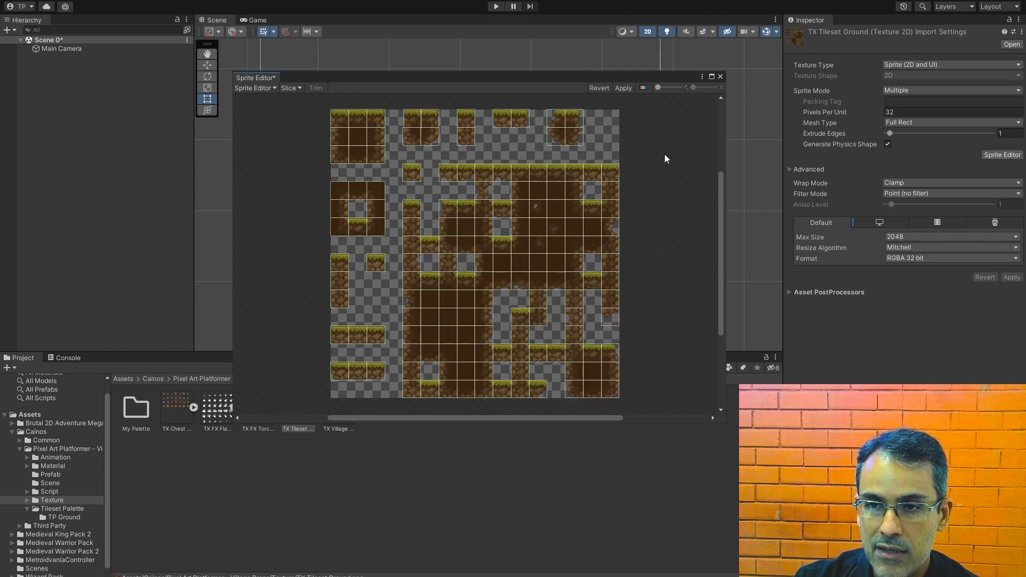
left_click(597, 89)
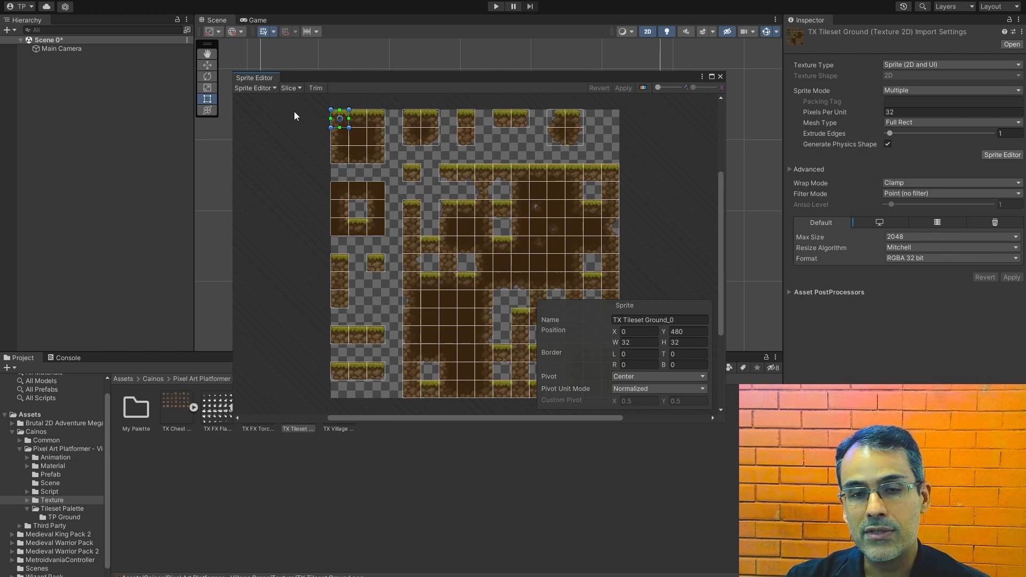
Step: Slice the TX Tileset Ground texture using Grid By Cell Size with a pixel size of 32 by 32
left_click(290, 88)
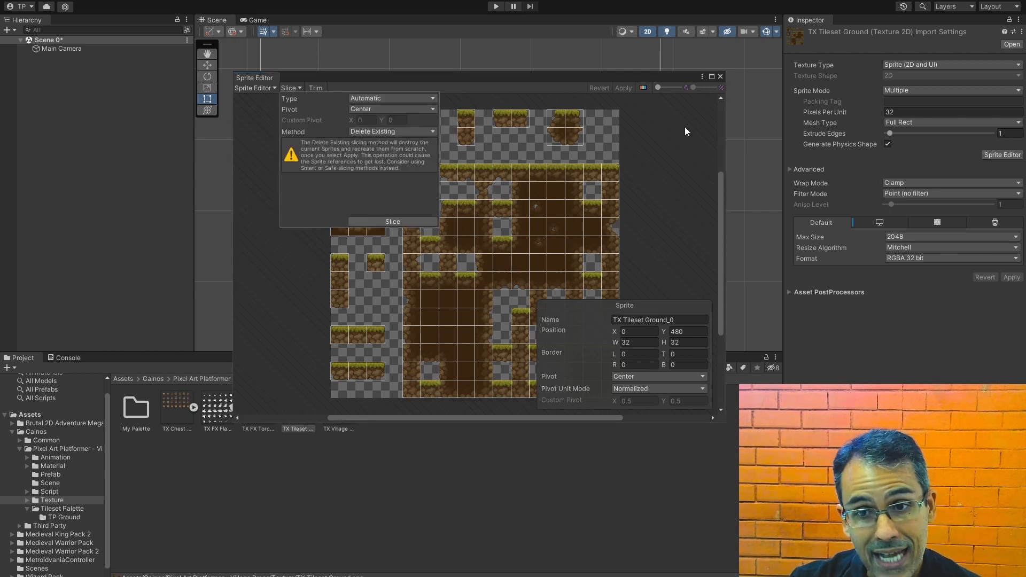
left_click(682, 157)
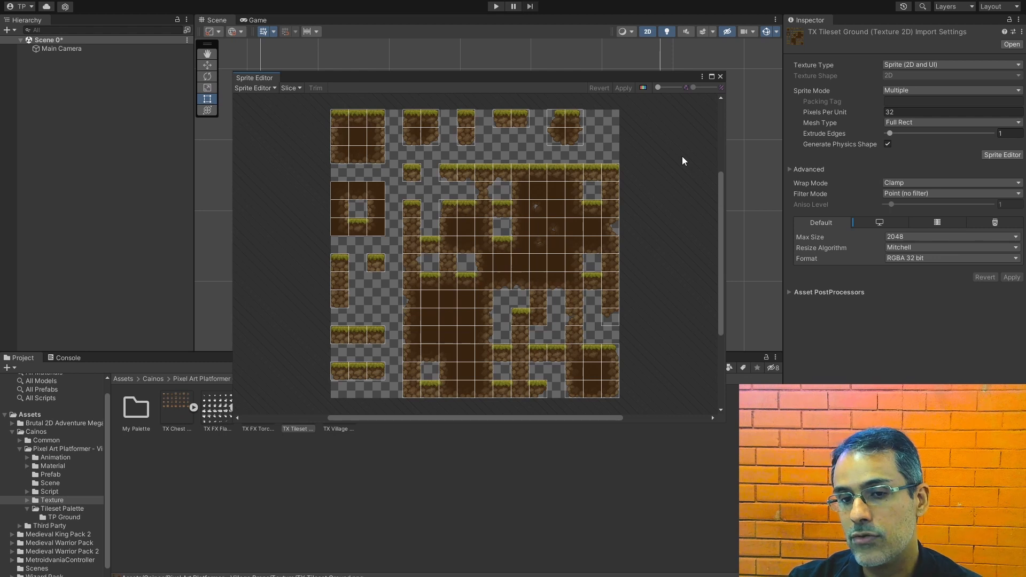
left_click(295, 88)
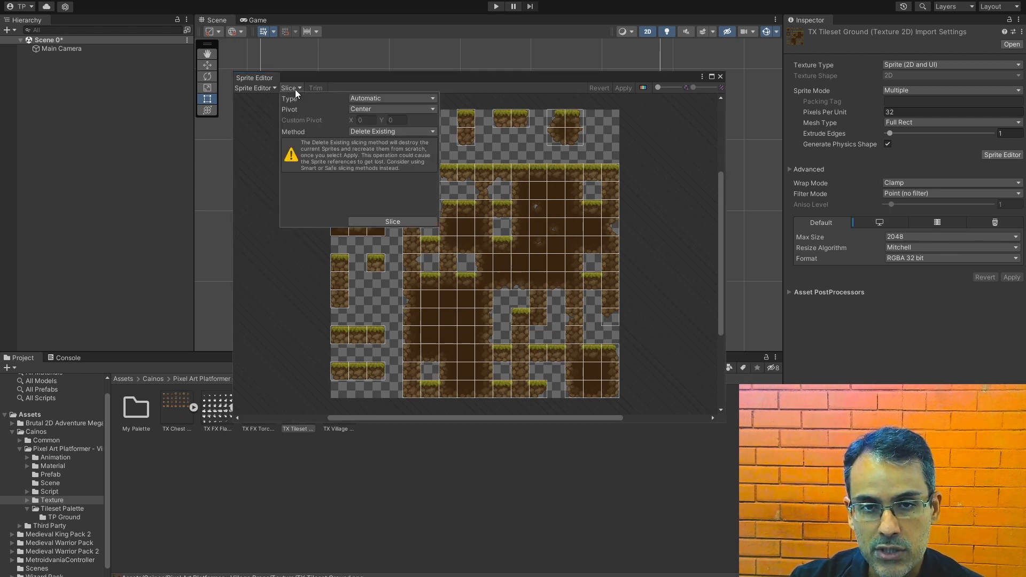
left_click(379, 100)
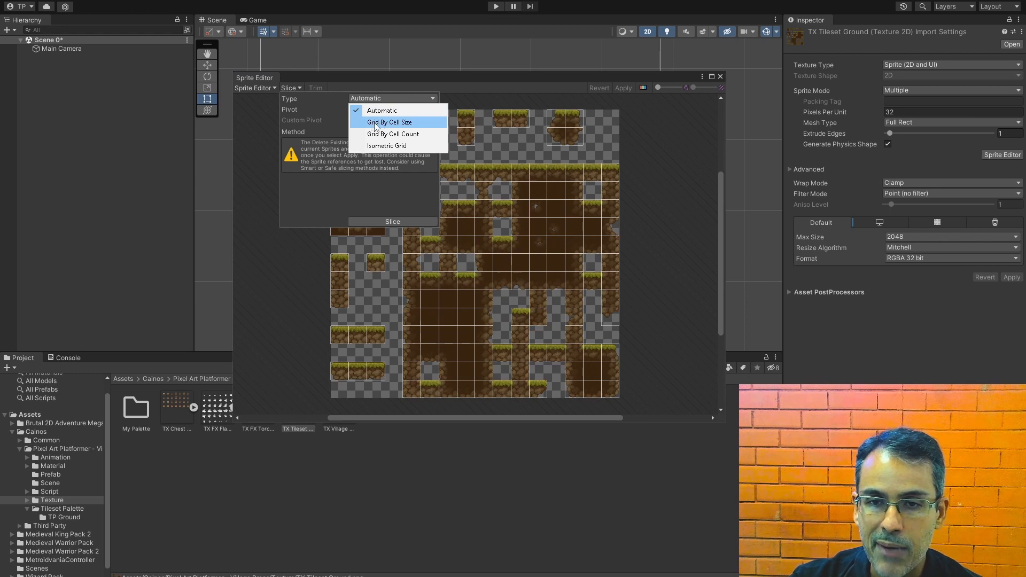
left_click(387, 123)
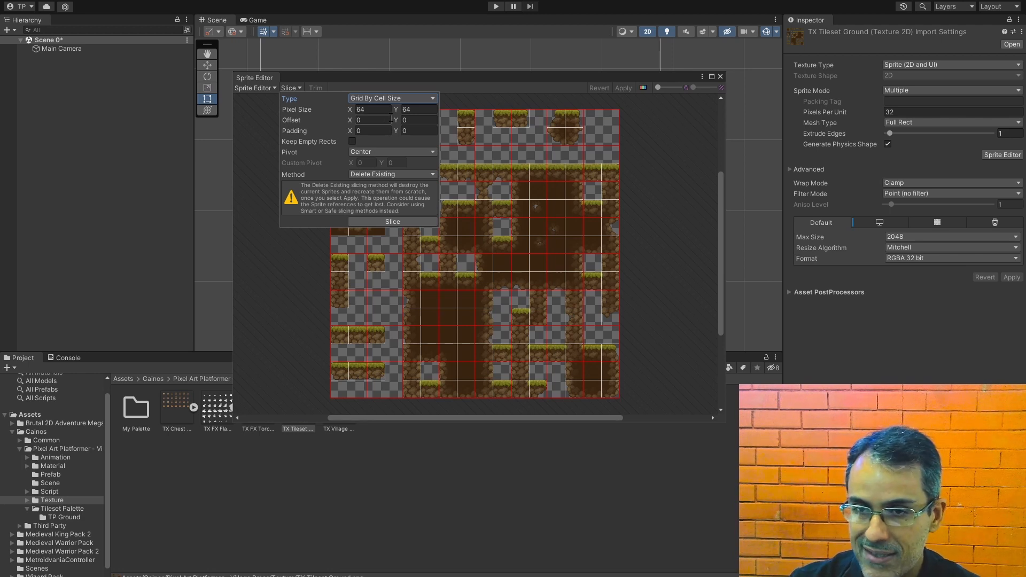
left_click(388, 108)
type("32")
left_click(426, 109)
type("32")
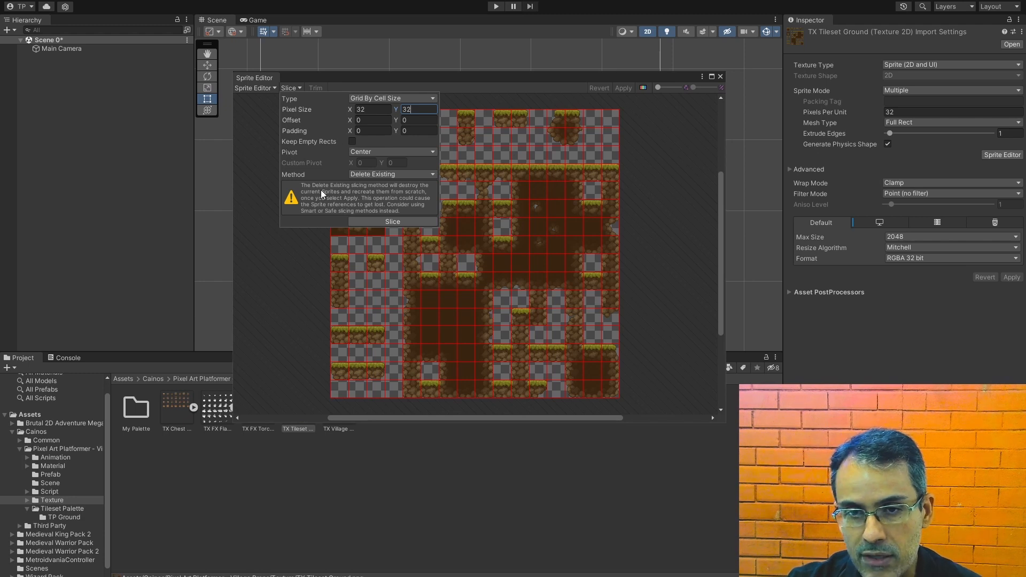
left_click(377, 221)
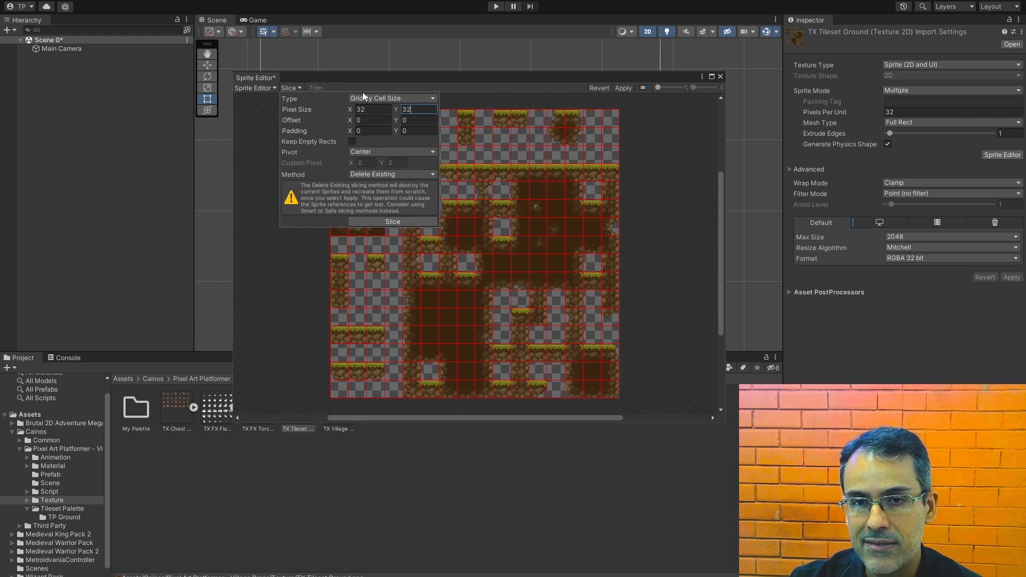
left_click(652, 121)
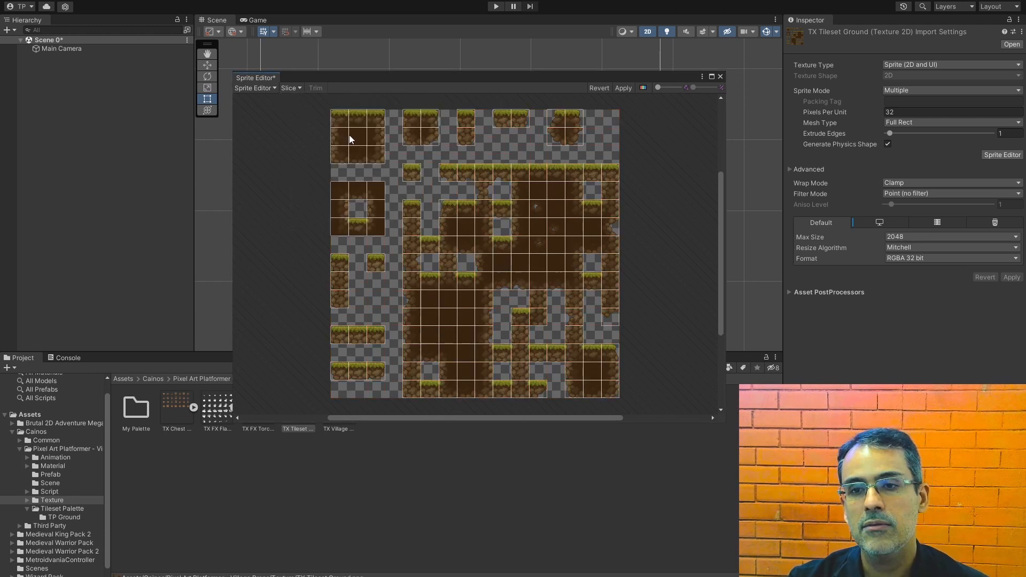
Step: Try slicing the ground tileset with a larger grid pixel size of 64 by 64
left_click(293, 87)
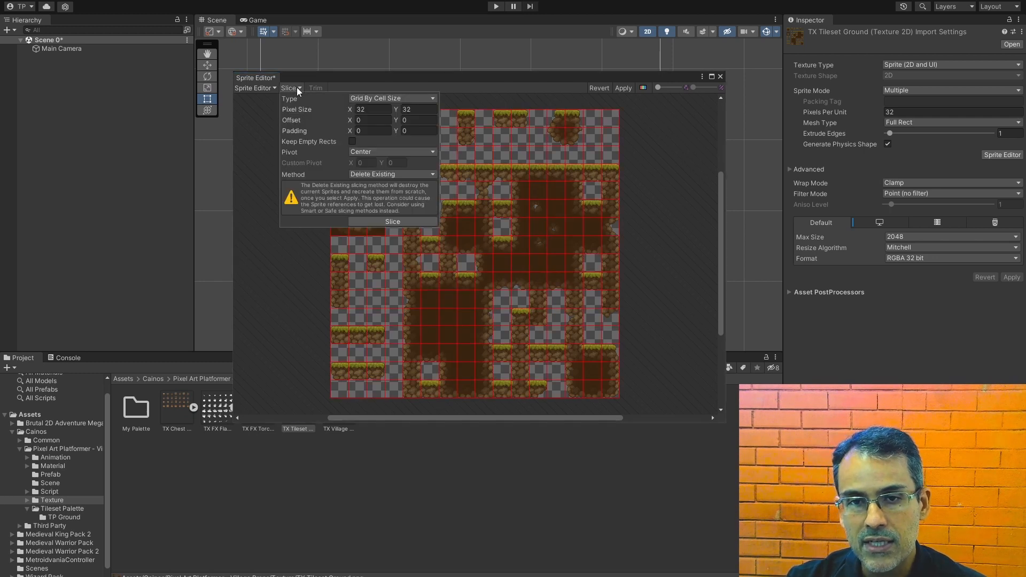
left_click(382, 109)
type("64")
left_click(424, 109)
type("64")
left_click(414, 221)
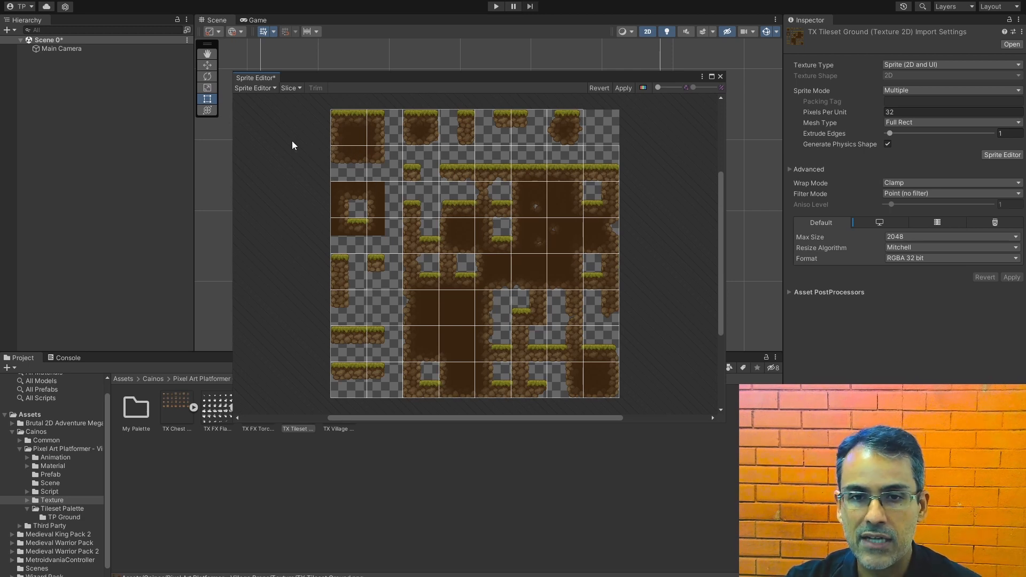
Step: Reslice the ground tileset with a 32 by 32 pixel size, apply the slicing, and close the Sprite Editor
left_click(291, 88)
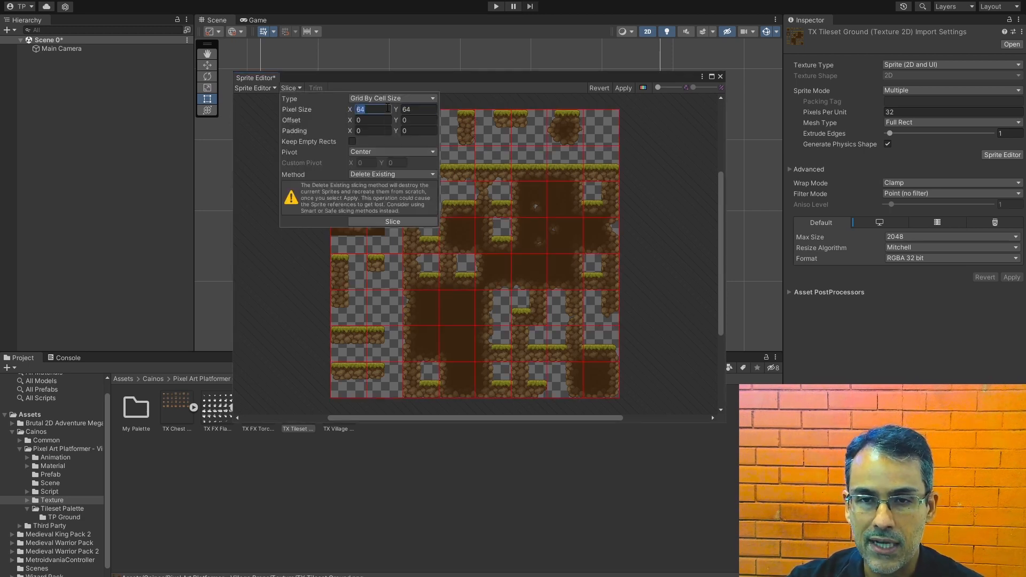
type("32")
key("Tab")
type("32")
left_click(427, 221)
left_click(621, 88)
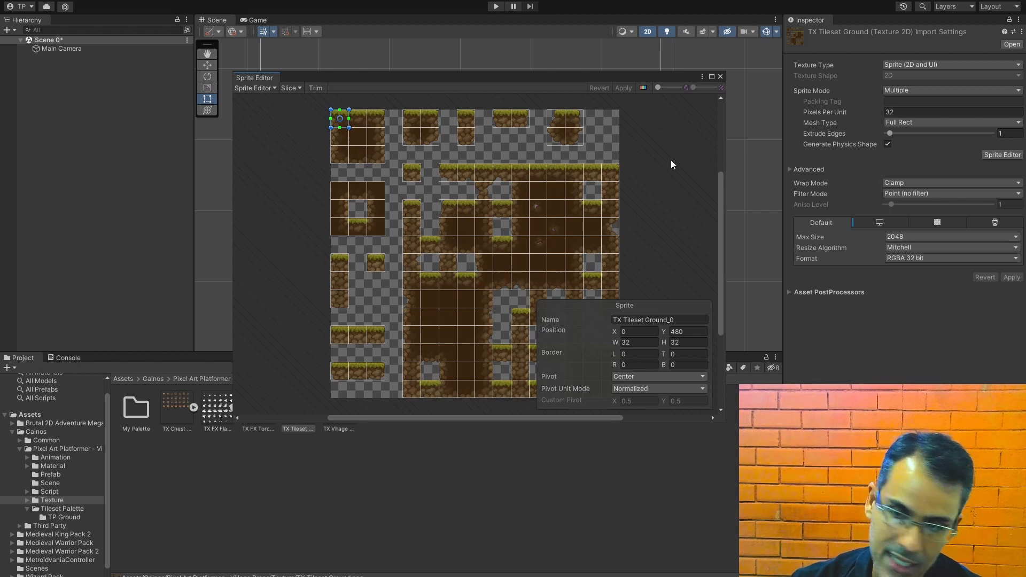
left_click(720, 77)
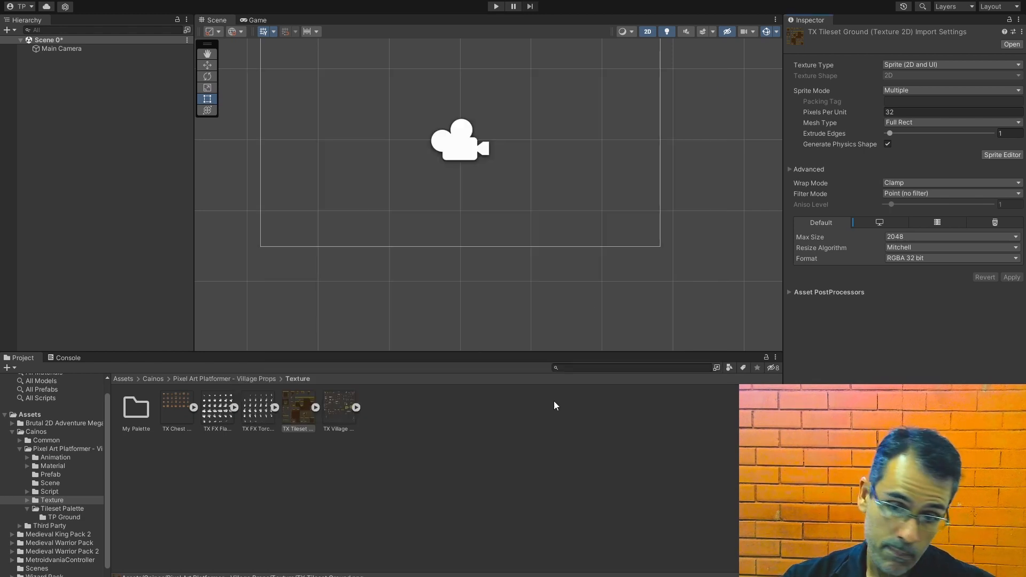
left_click(489, 457)
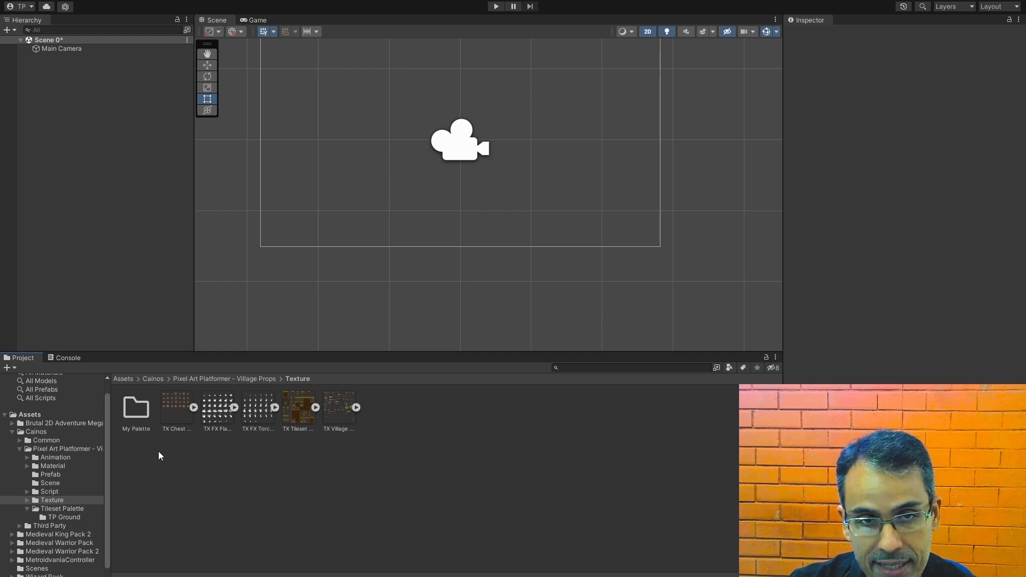
Step: Open the Tile Palette window and dock it as a tab beside the Hierarchy
left_click(184, 1)
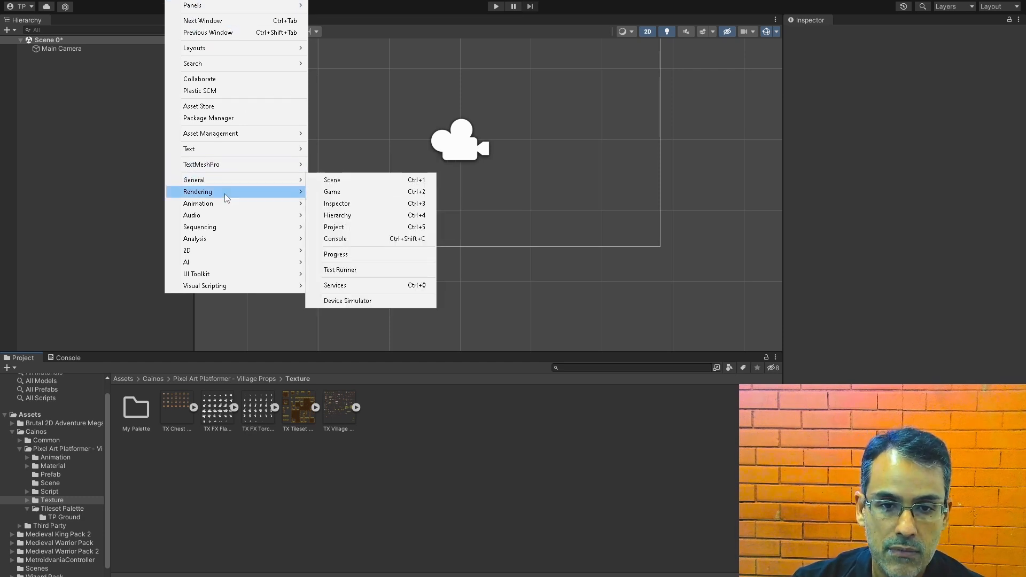
mouse_move(226, 252)
left_click(339, 262)
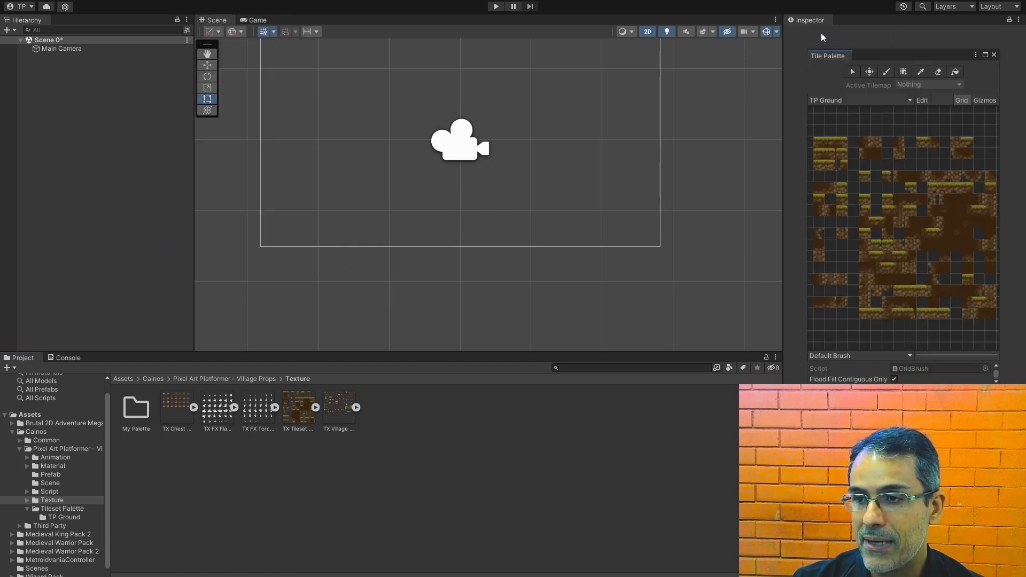
left_click_drag(832, 57, 374, 69)
left_click_drag(638, 121, 658, 251)
left_click_drag(608, 21, 74, 26)
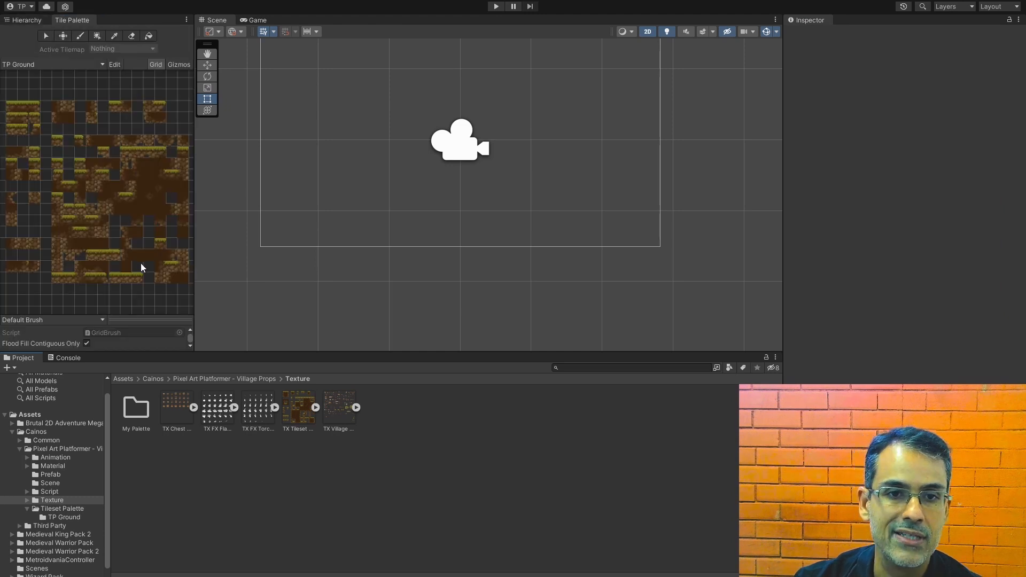
left_click(72, 67)
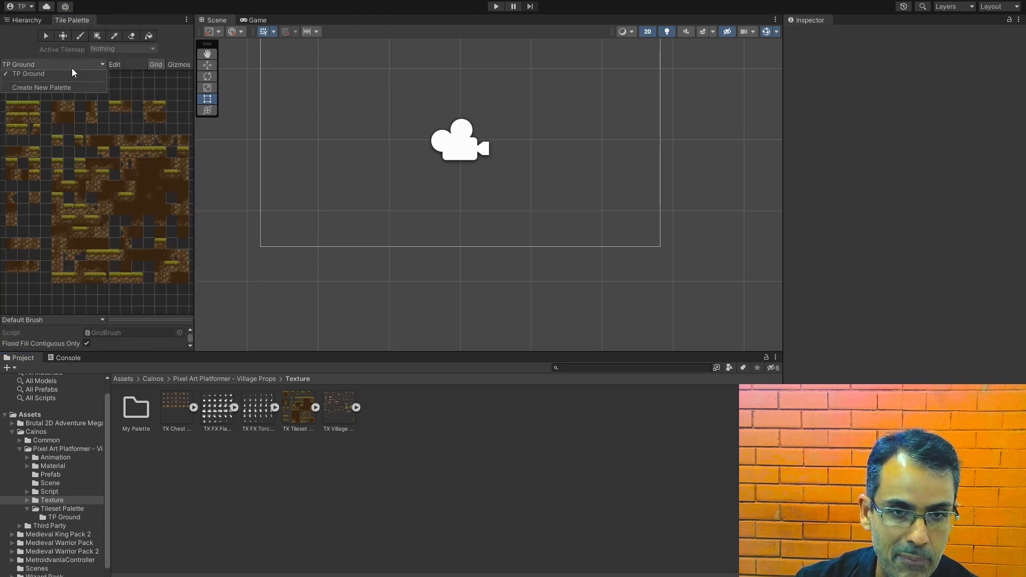
left_click(17, 50)
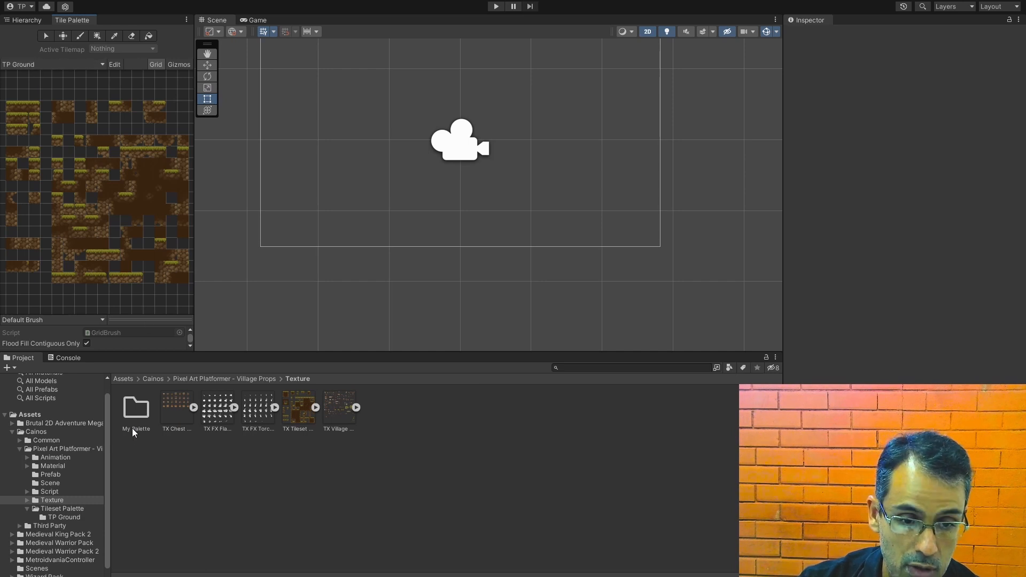
left_click(53, 63)
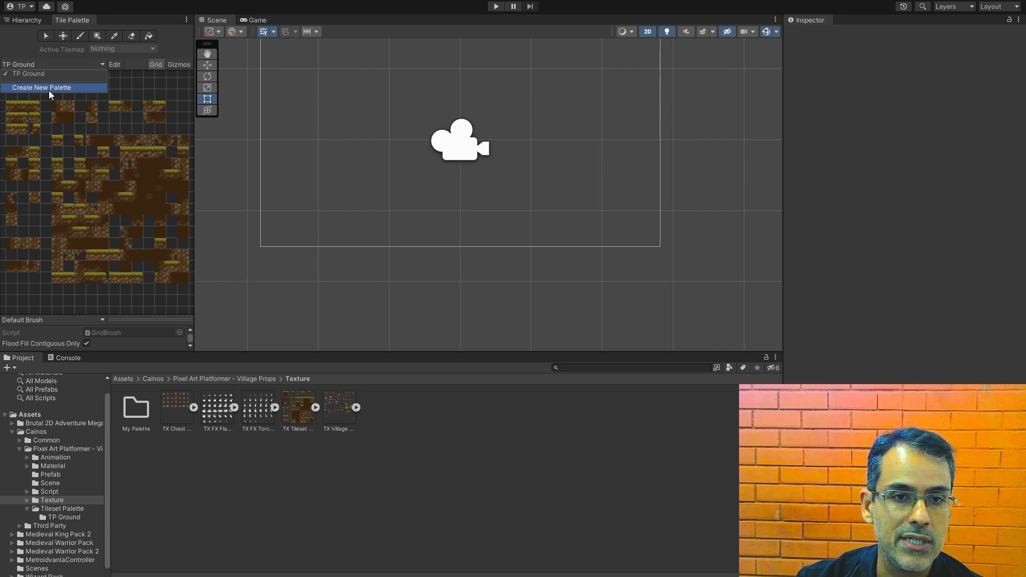
left_click(458, 460)
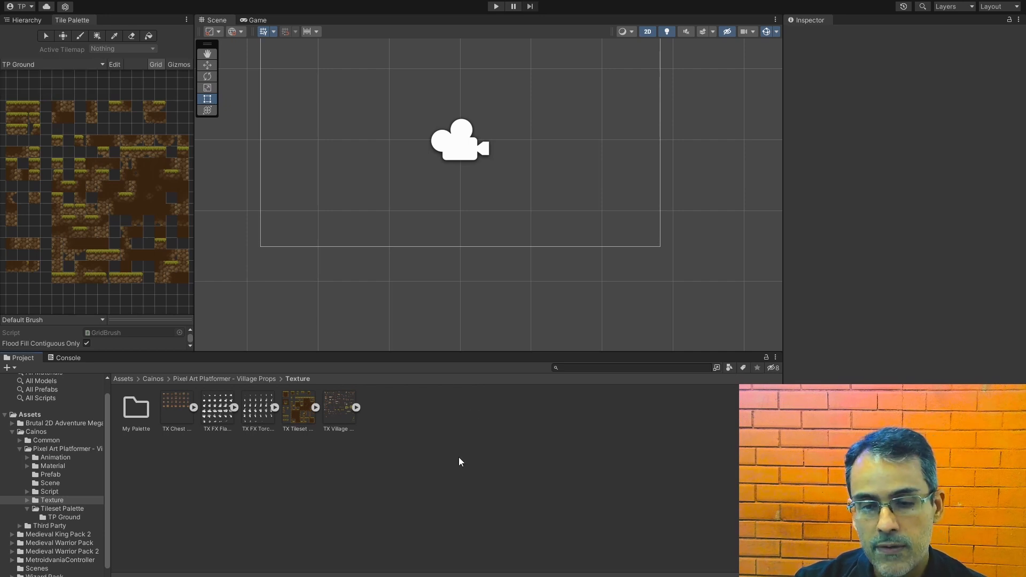
Step: Create a rectangular tile palette asset named "My Palette 1" in the Village Props Texture folder
right_click(420, 432)
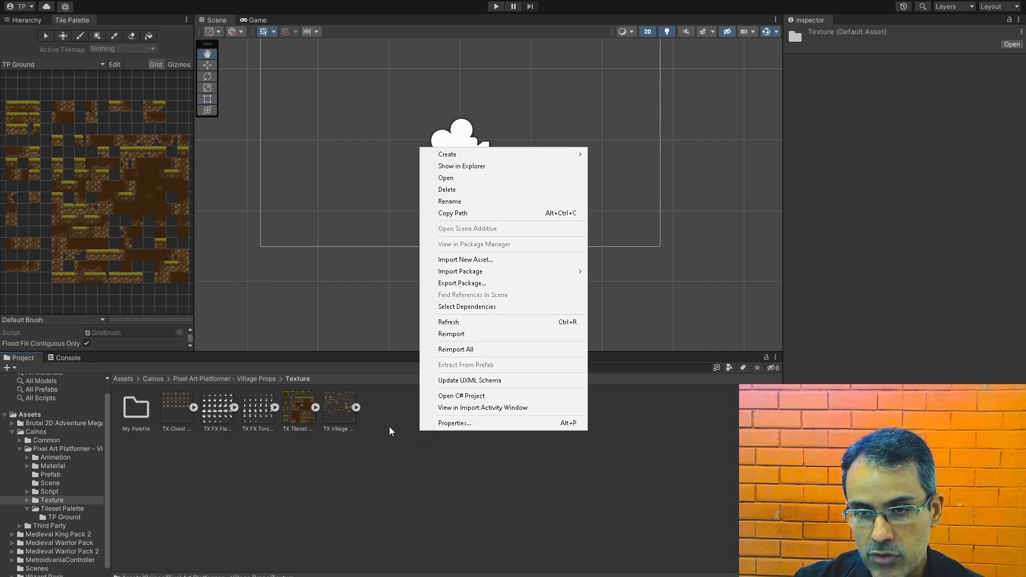
mouse_move(532, 160)
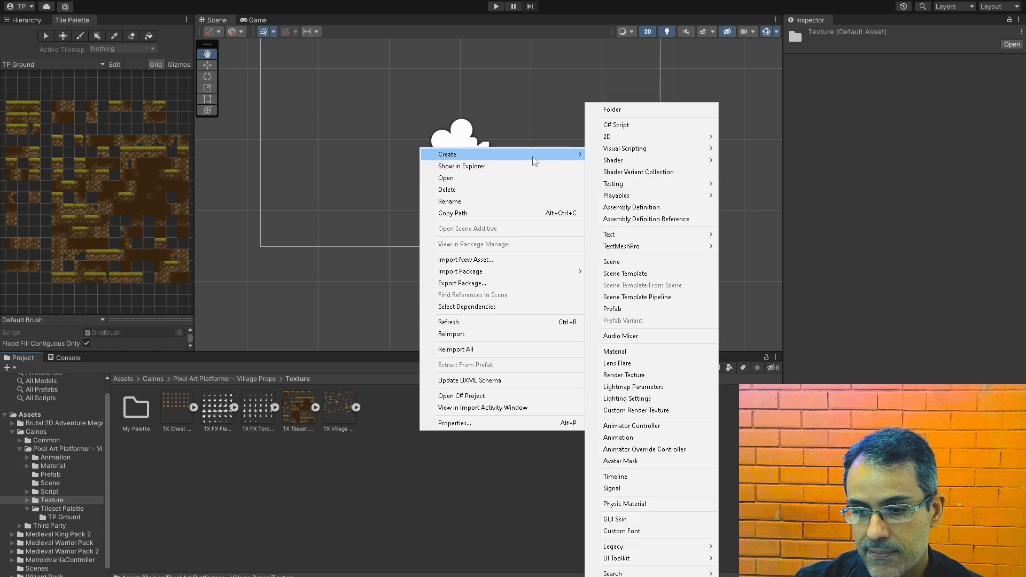
mouse_move(668, 137)
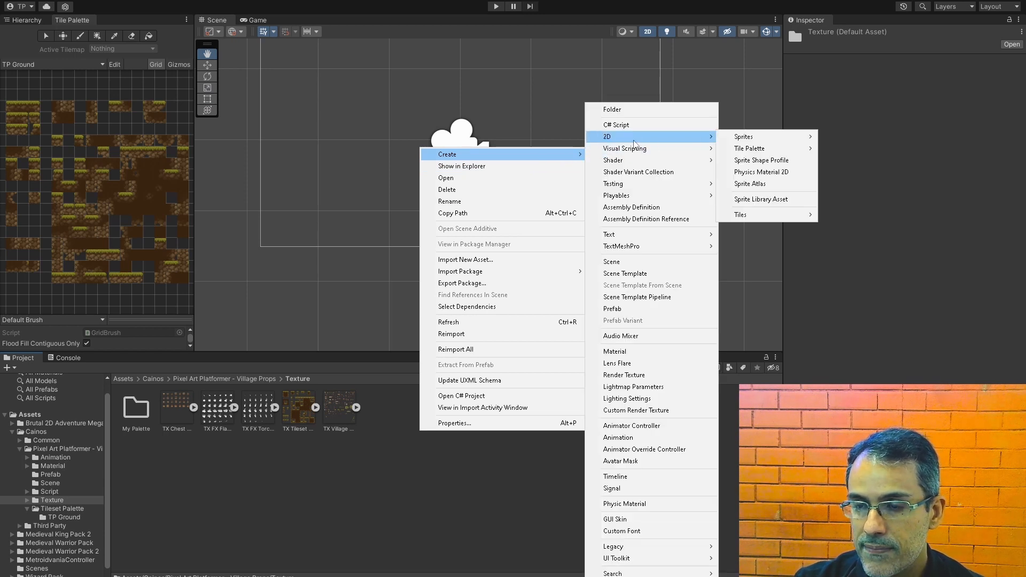
mouse_move(764, 149)
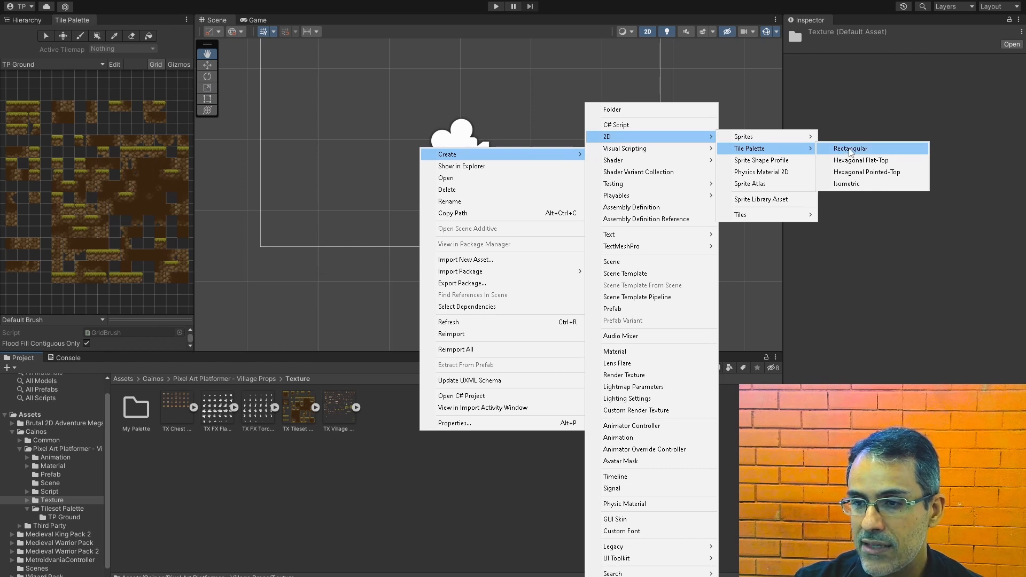
left_click(850, 151)
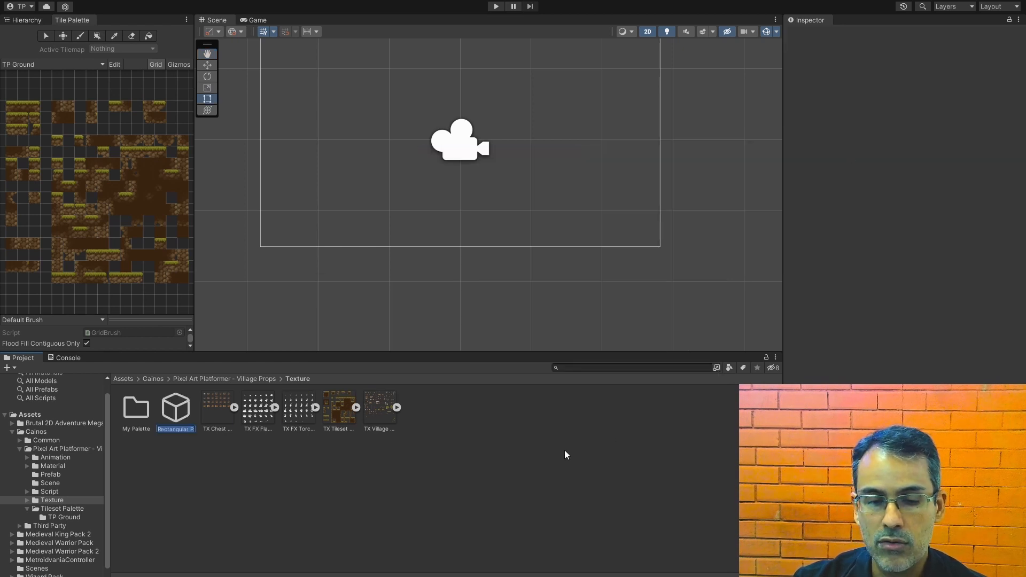
type("My Palette")
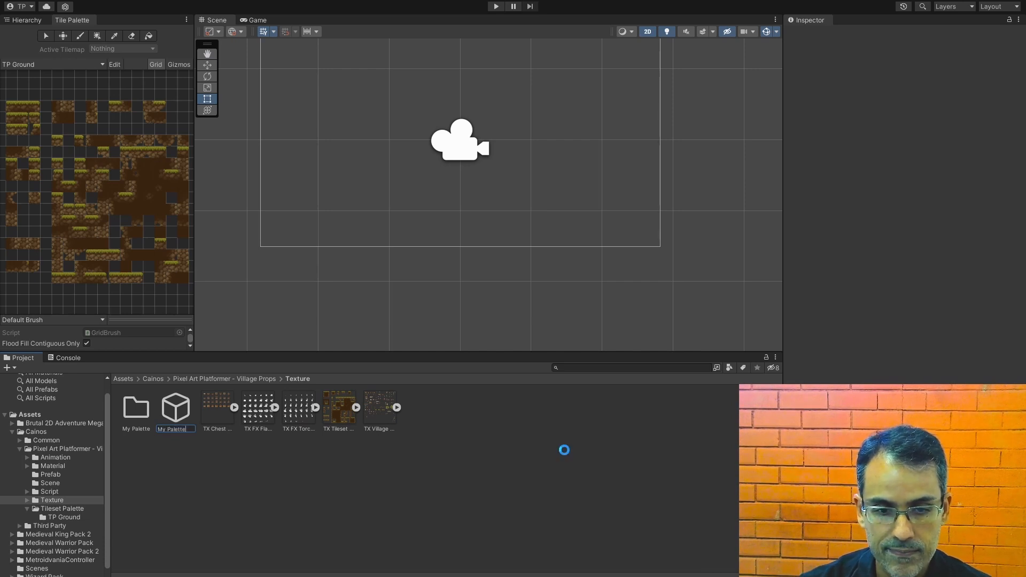
key("Return")
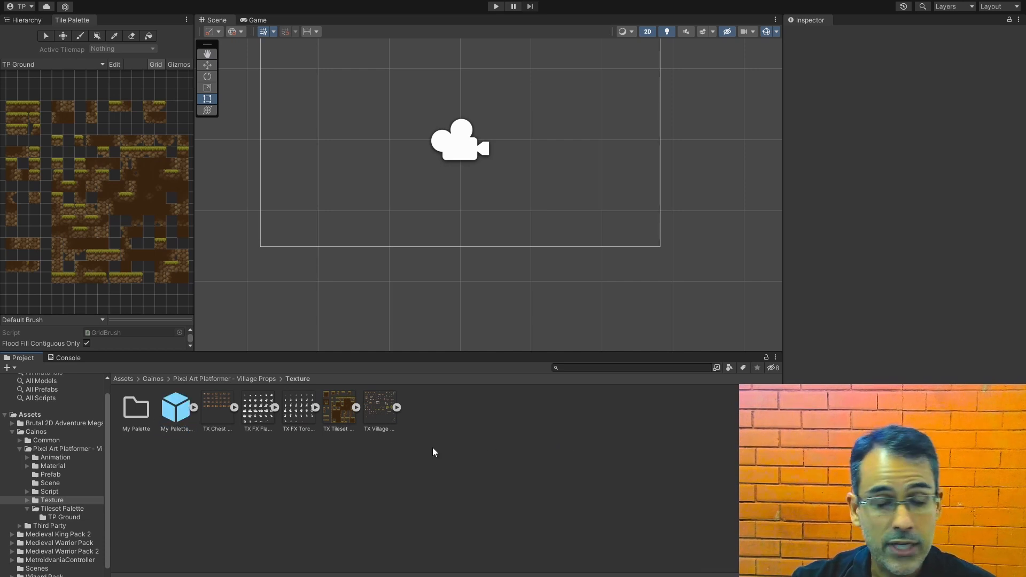
Step: Switch the Tile Palette to My Palette 1 and add the TX Tileset Ground texture, generating its tiles into the My Palette folder
left_click(98, 63)
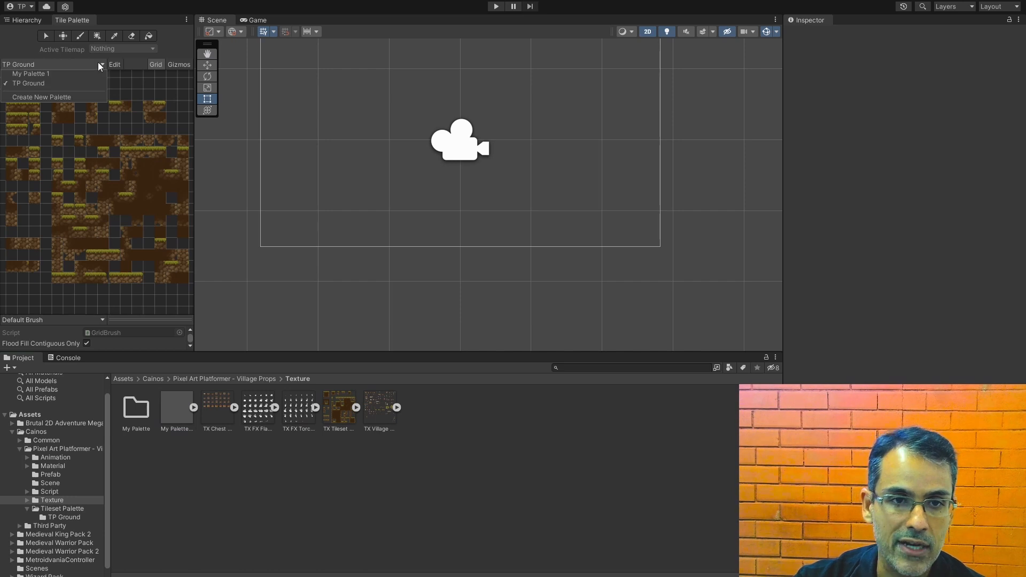
left_click(43, 75)
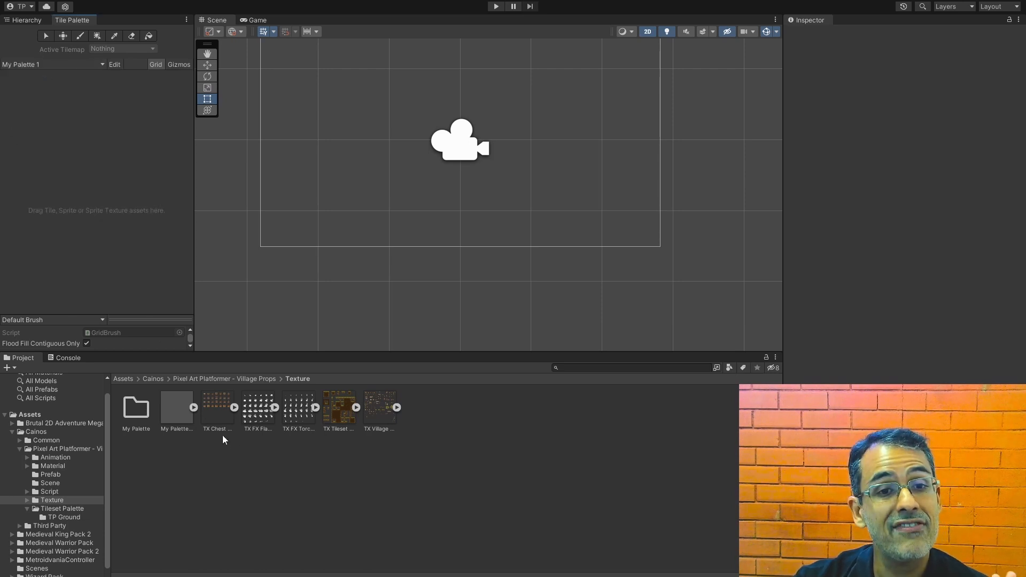
left_click(343, 409)
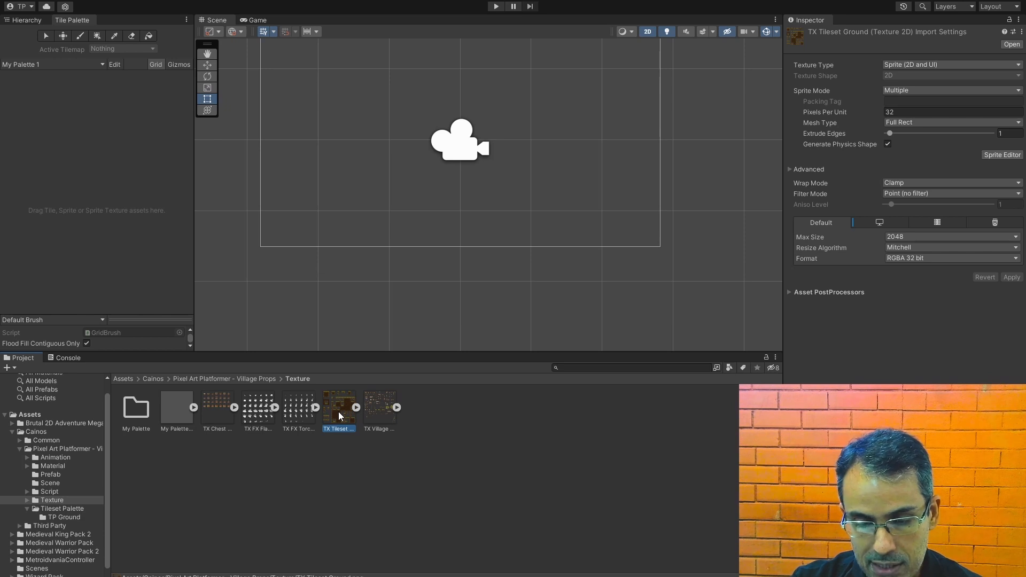
left_click_drag(339, 416, 57, 120)
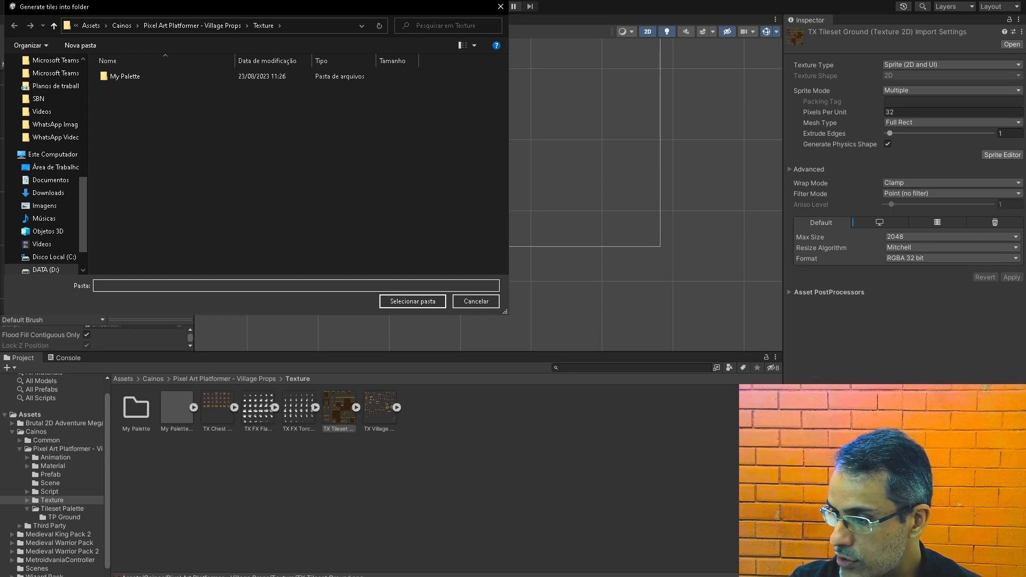
key("Return")
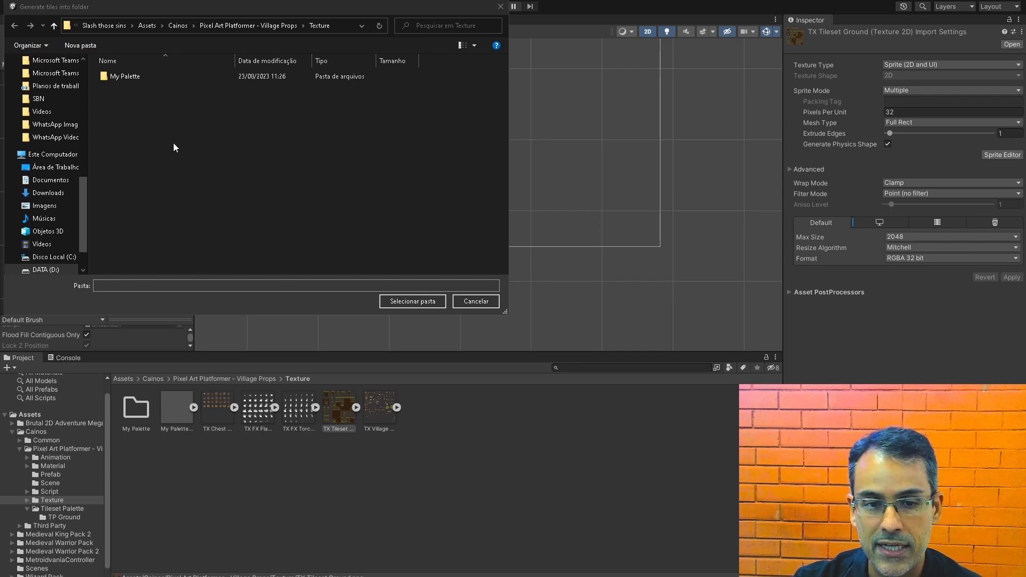
double_click(131, 78)
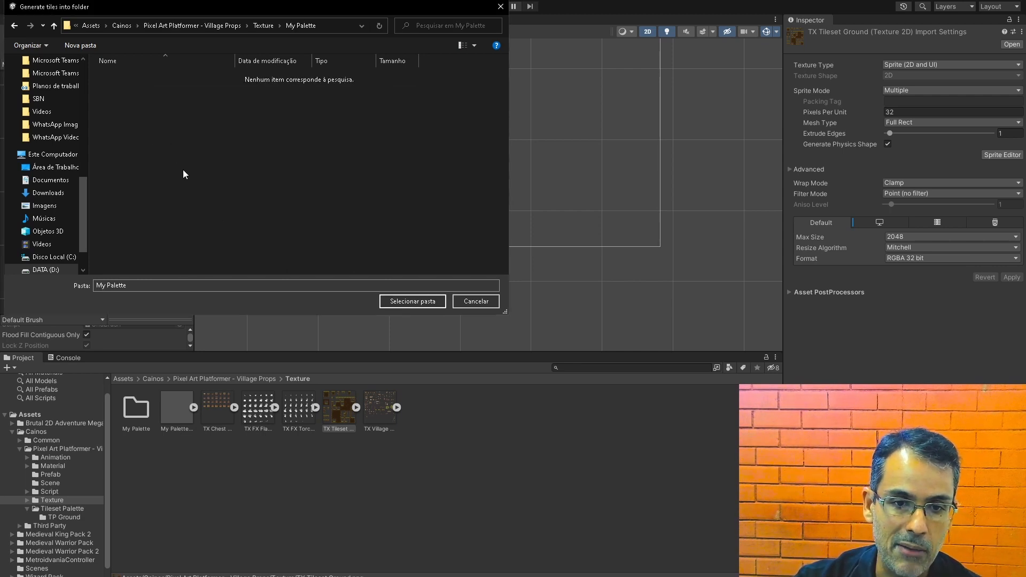
left_click(421, 302)
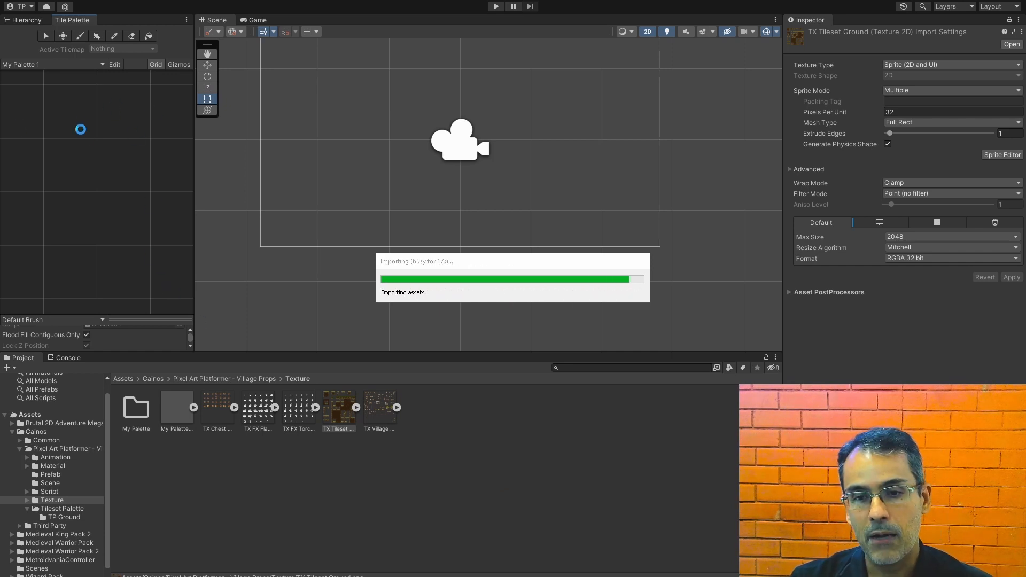
Step: Inspect the first four generated tile assets in the My Palette folder, then return to the Texture folder
double_click(136, 409)
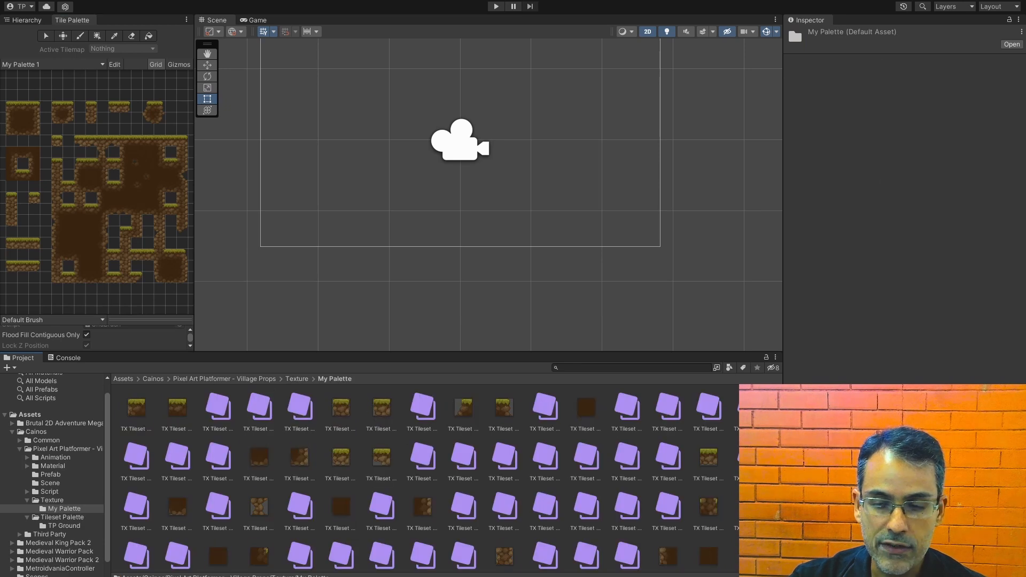
left_click(136, 411)
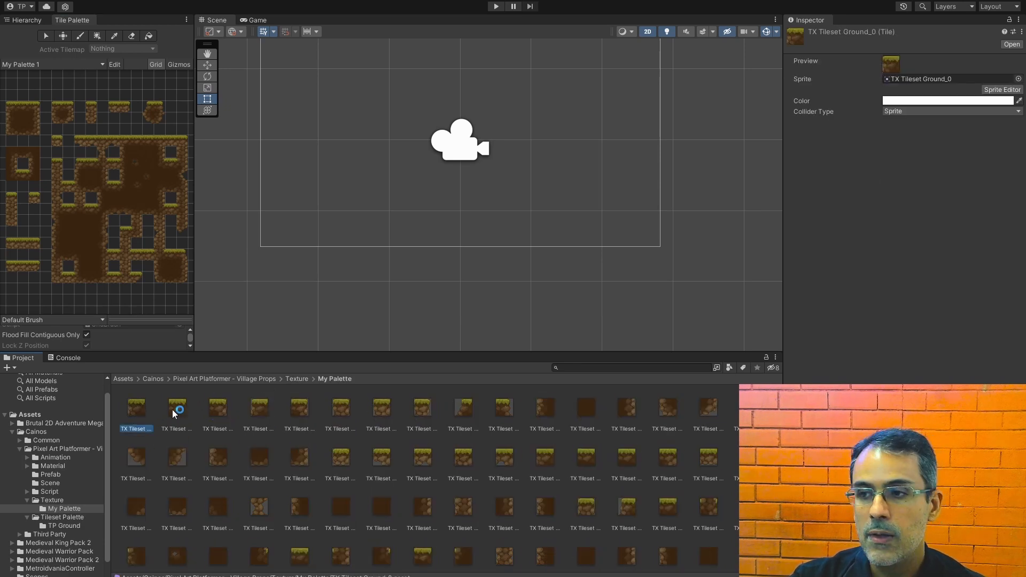
left_click(176, 408)
left_click(214, 409)
left_click(256, 411)
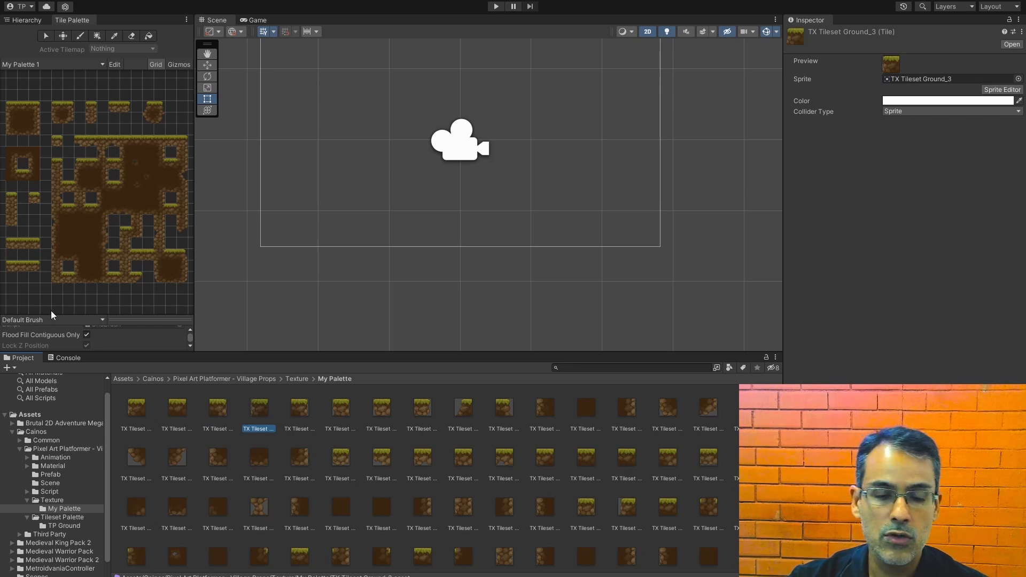
left_click(242, 378)
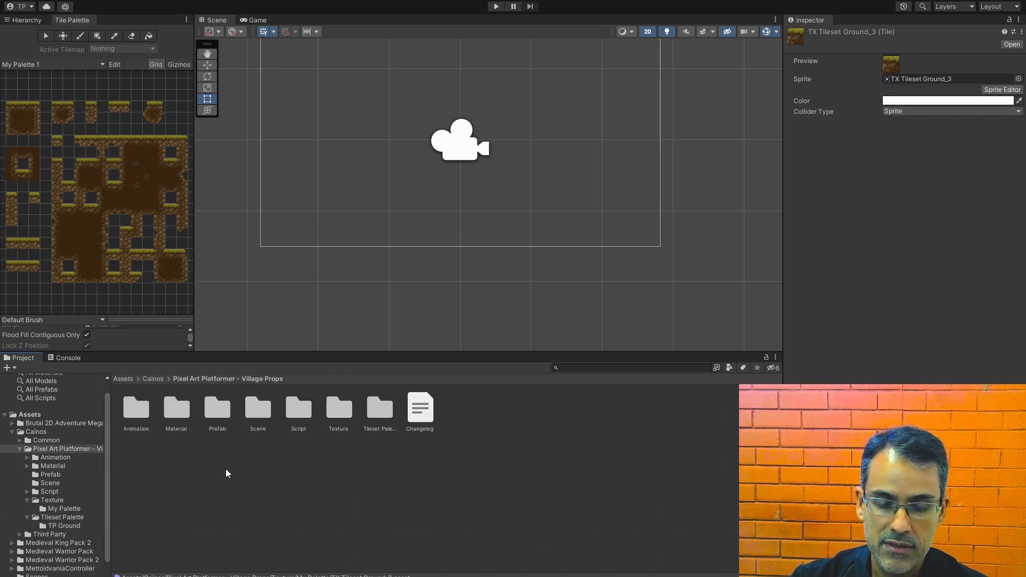
left_click(226, 473)
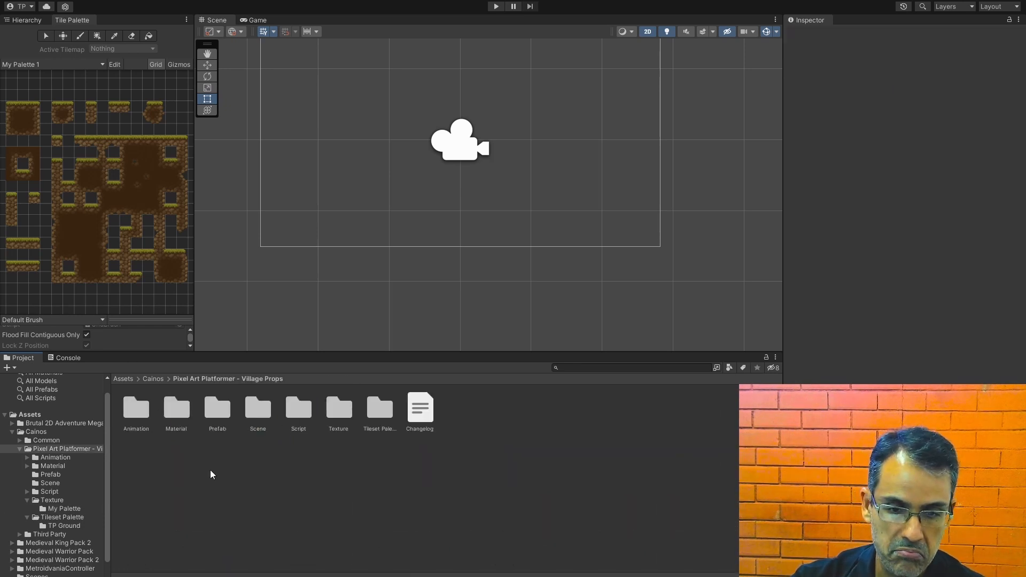
double_click(338, 409)
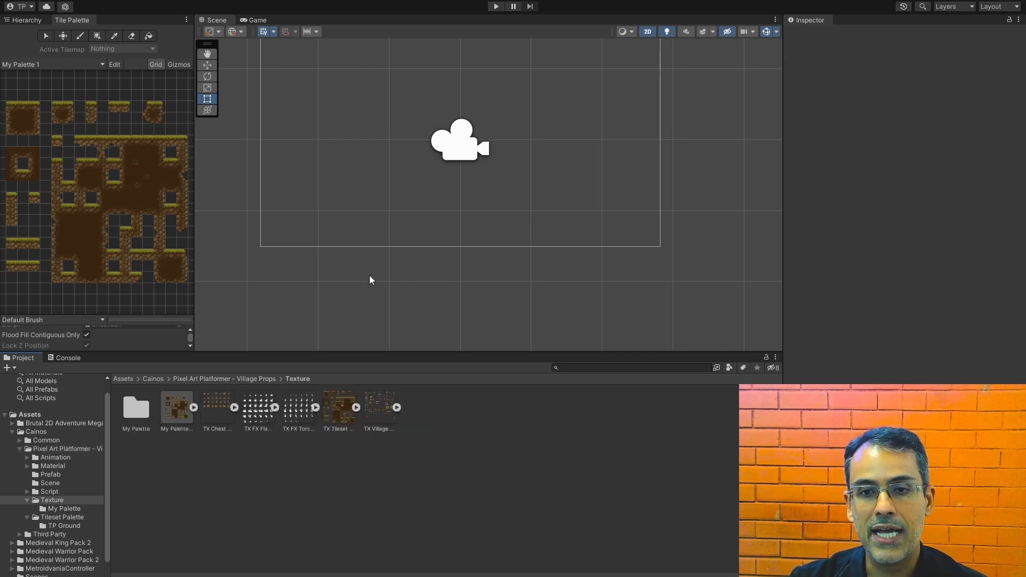
Step: Add a fixed-resolution Game view preset labelled "720p" at 1280 by 720 and use it for the display
middle_click_drag(382, 181, 394, 247)
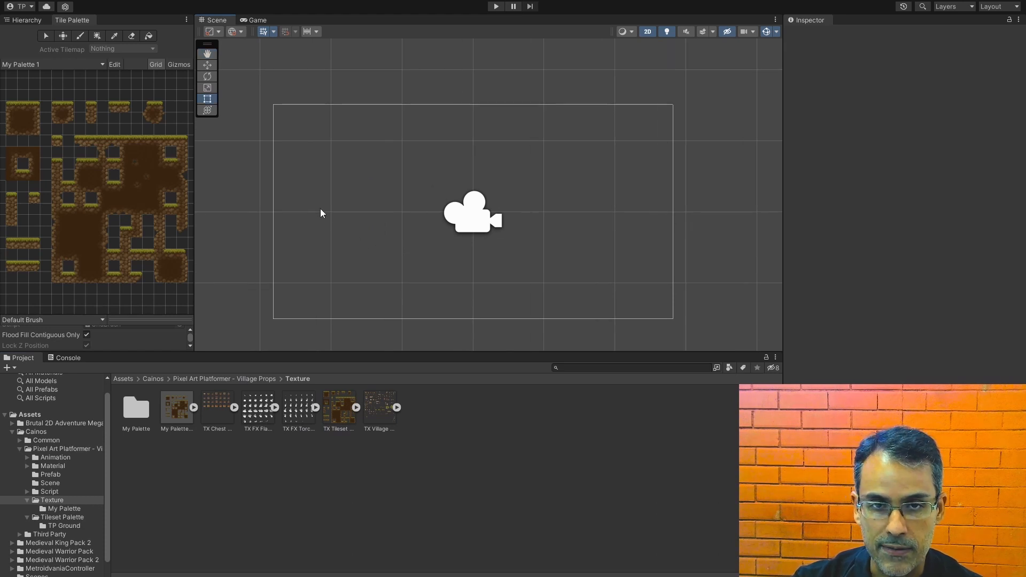
left_click(253, 20)
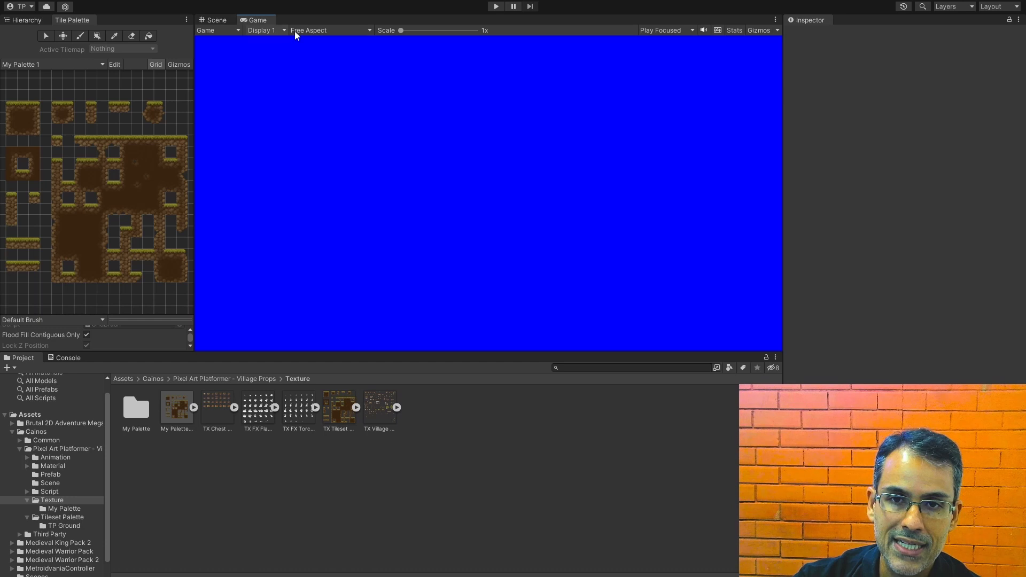
left_click(338, 30)
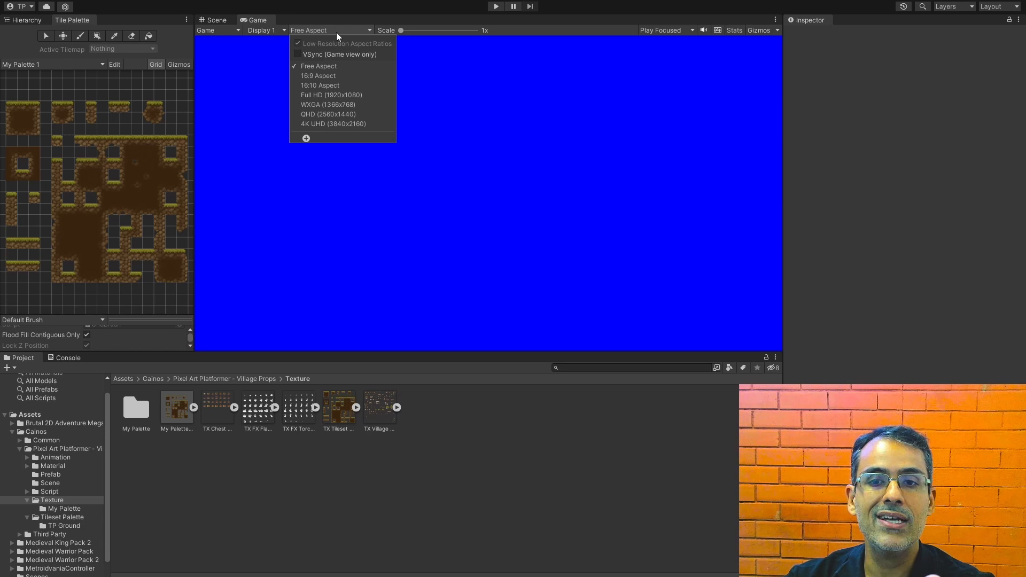
left_click(306, 138)
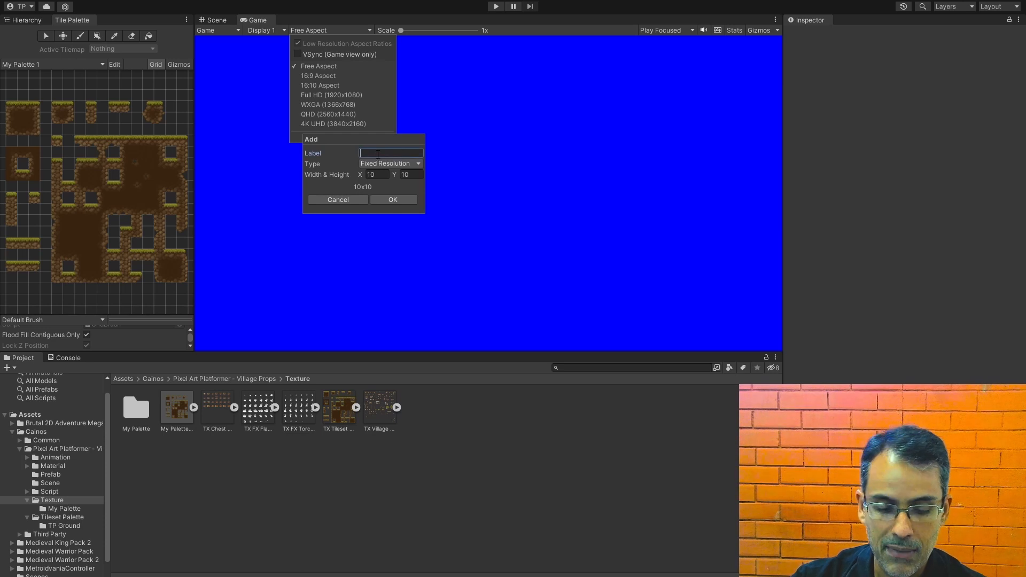
type("720p")
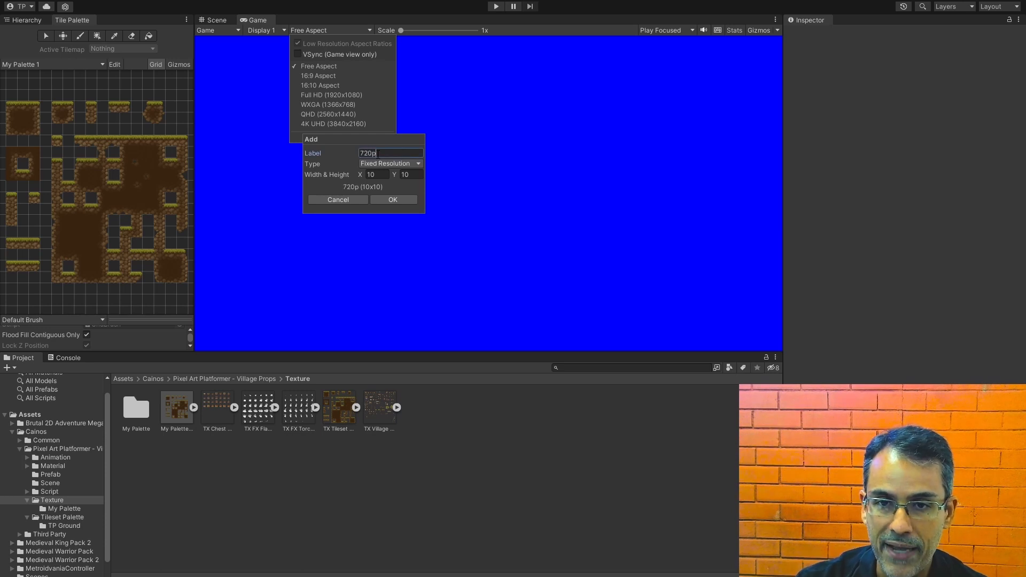
left_click(376, 174)
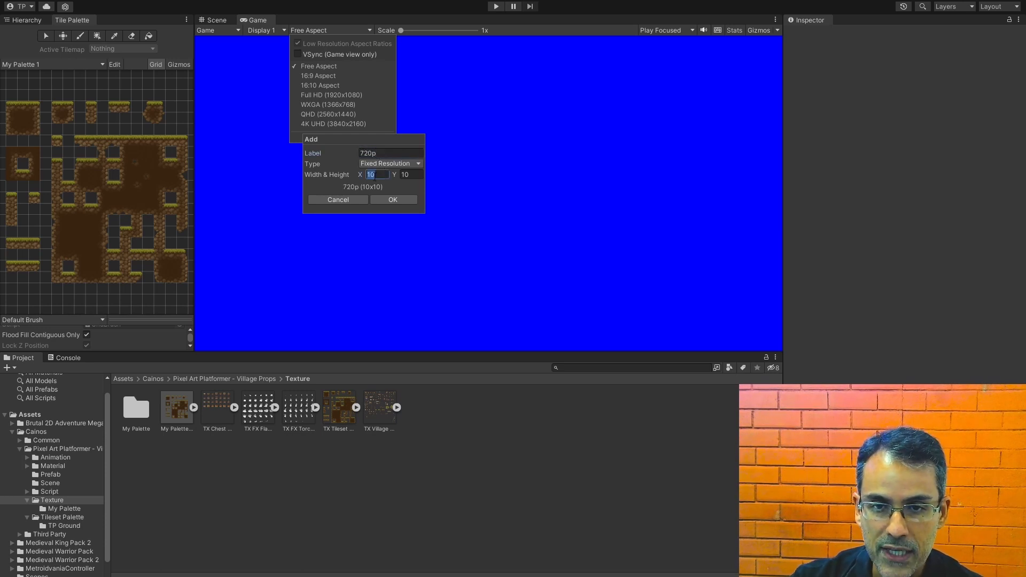
type("1280")
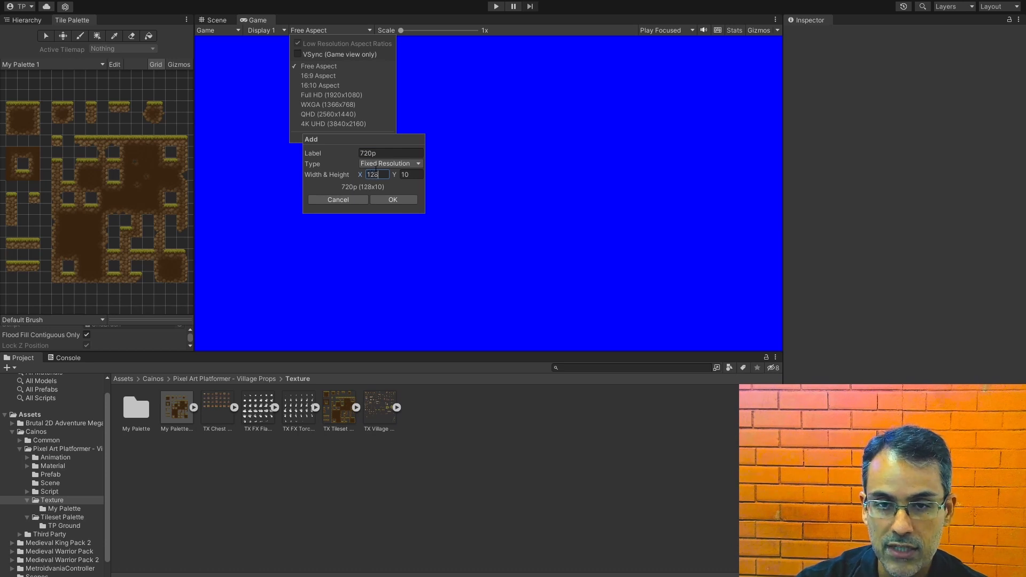
left_click(419, 175)
type("720")
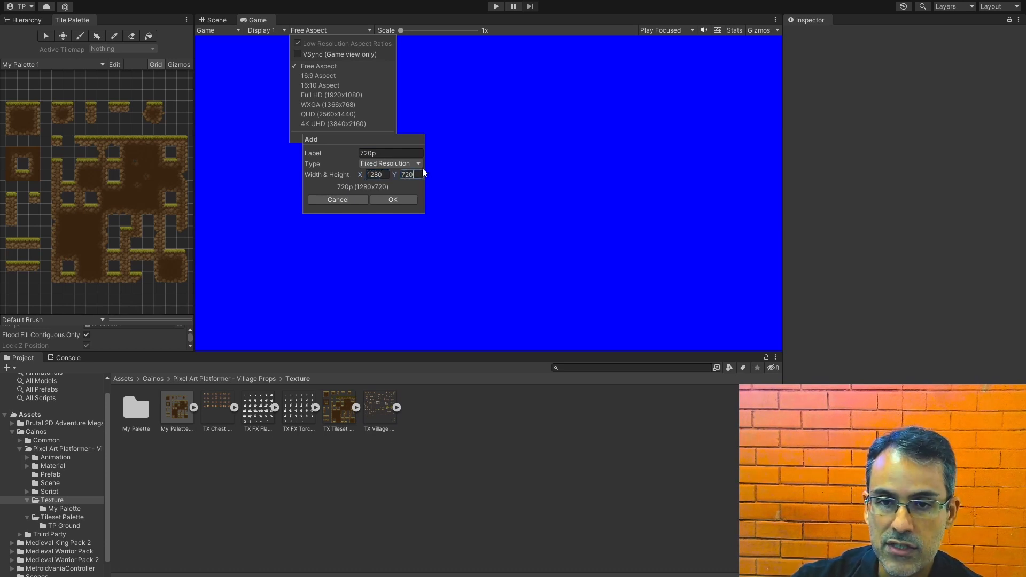
left_click(399, 197)
left_click(316, 8)
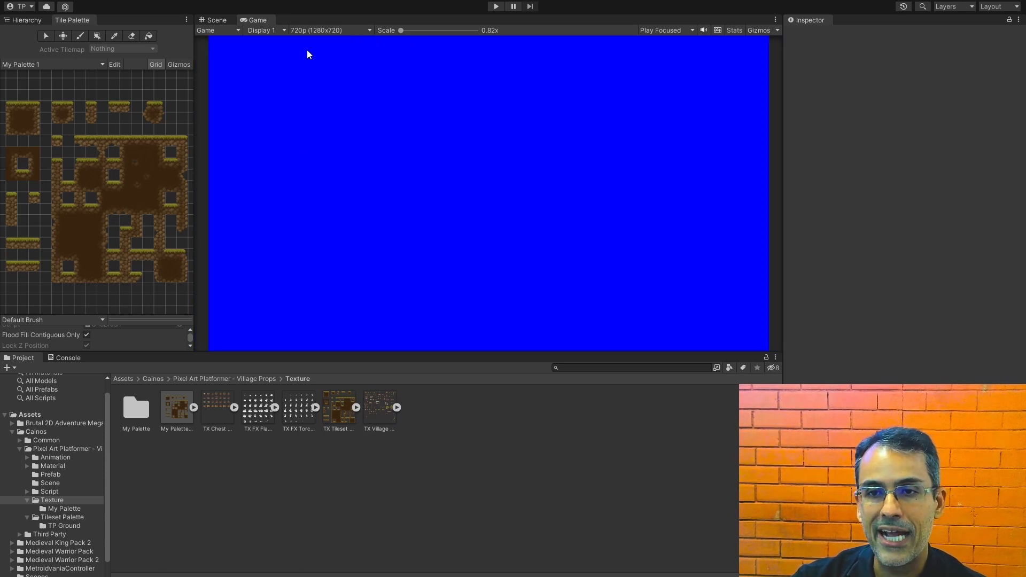
Step: In the Scene view, set the Main Camera's orthographic size to 10
left_click(213, 21)
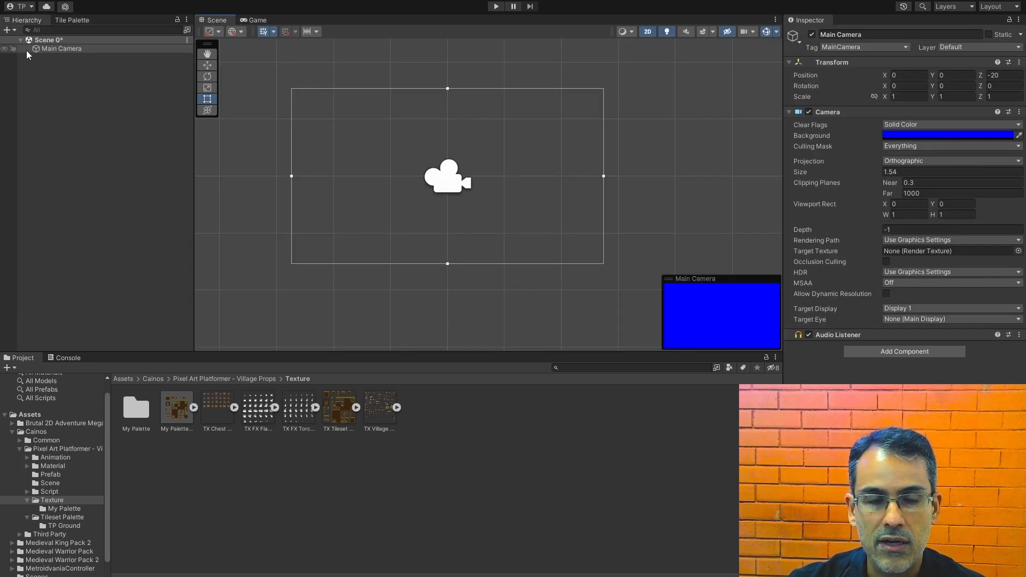
left_click(891, 172)
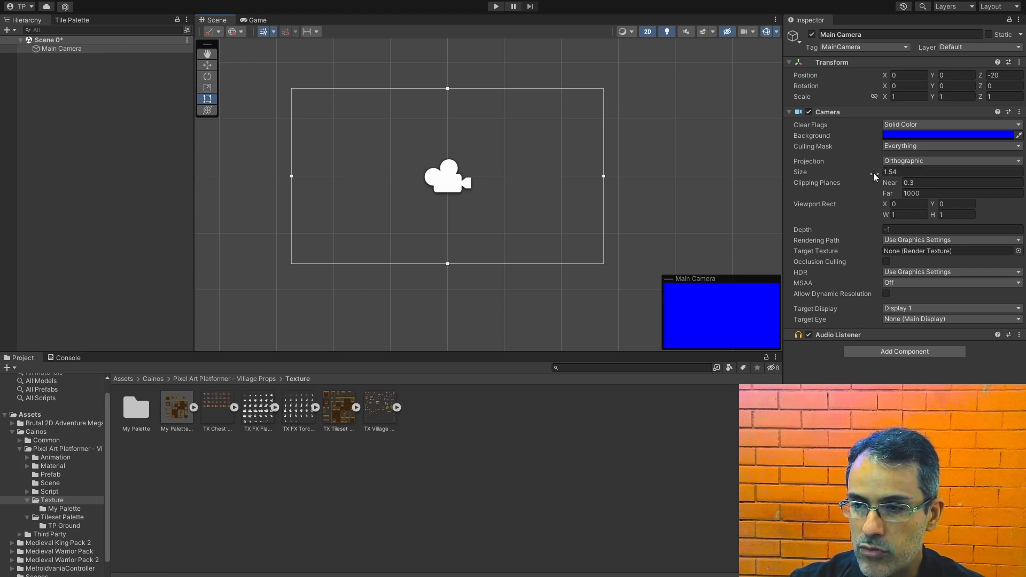
double_click(910, 172)
type("10")
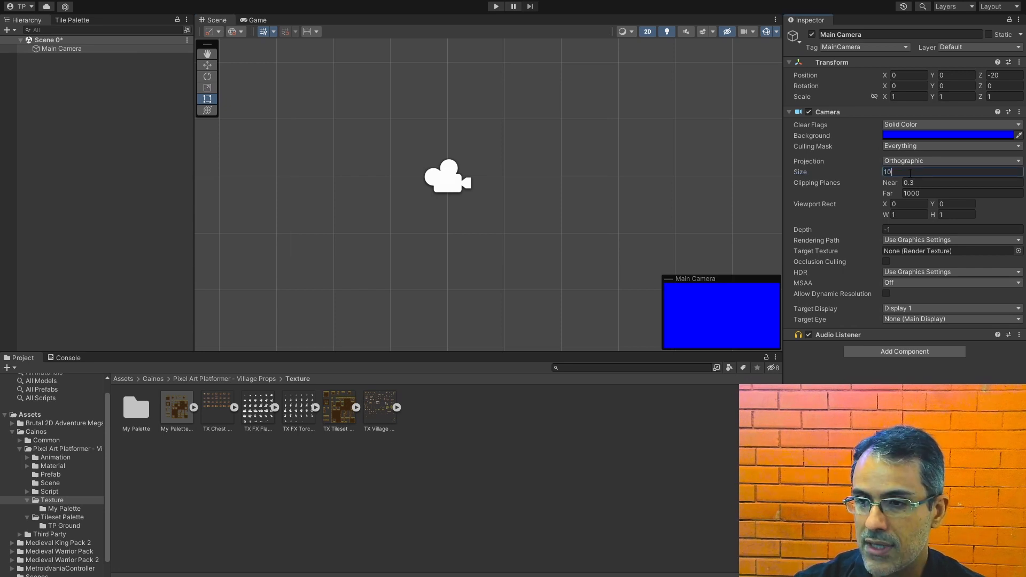
scroll(417, 159, "up", 5)
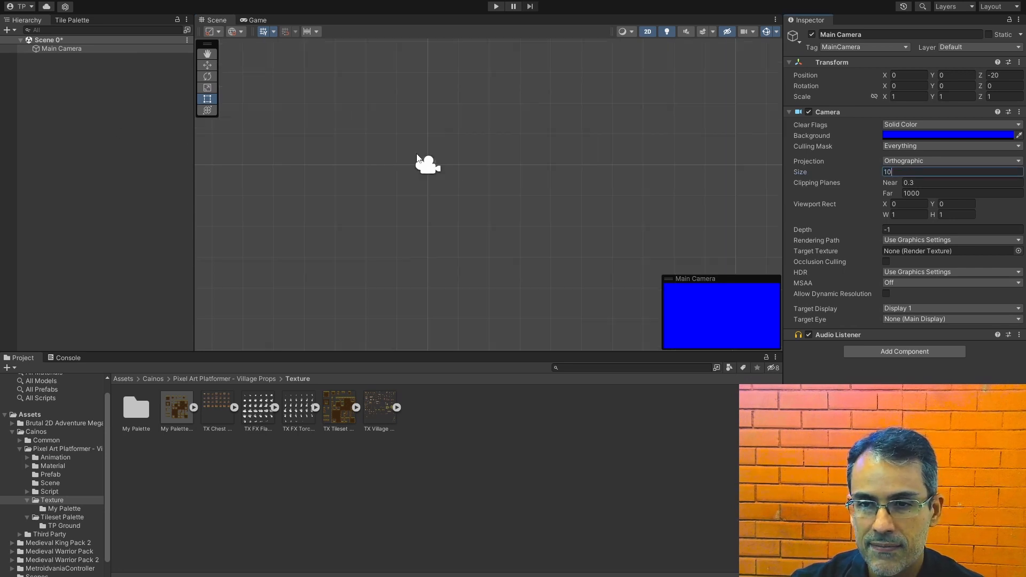
scroll(418, 159, "down", 3)
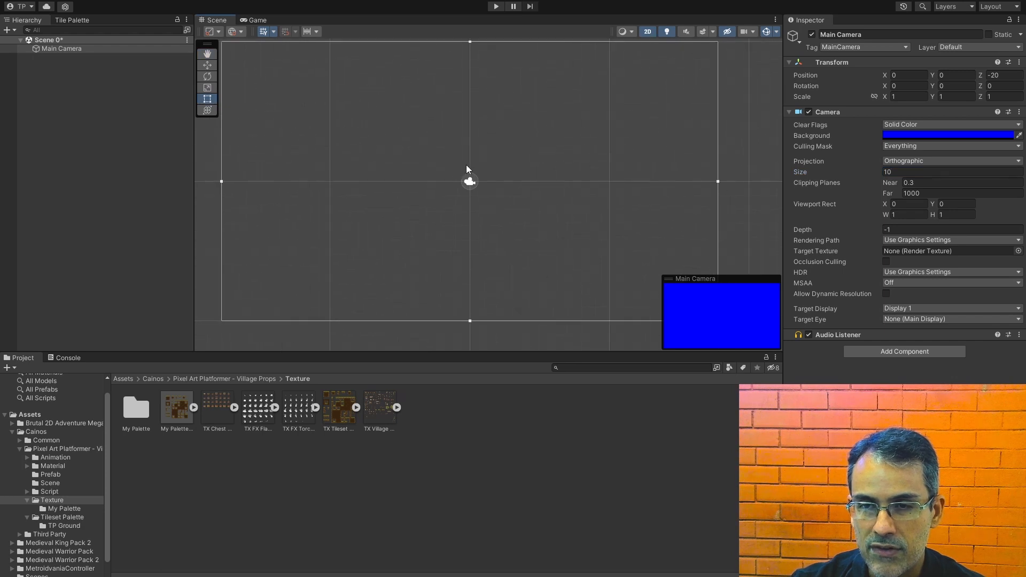
middle_click_drag(483, 128, 489, 147)
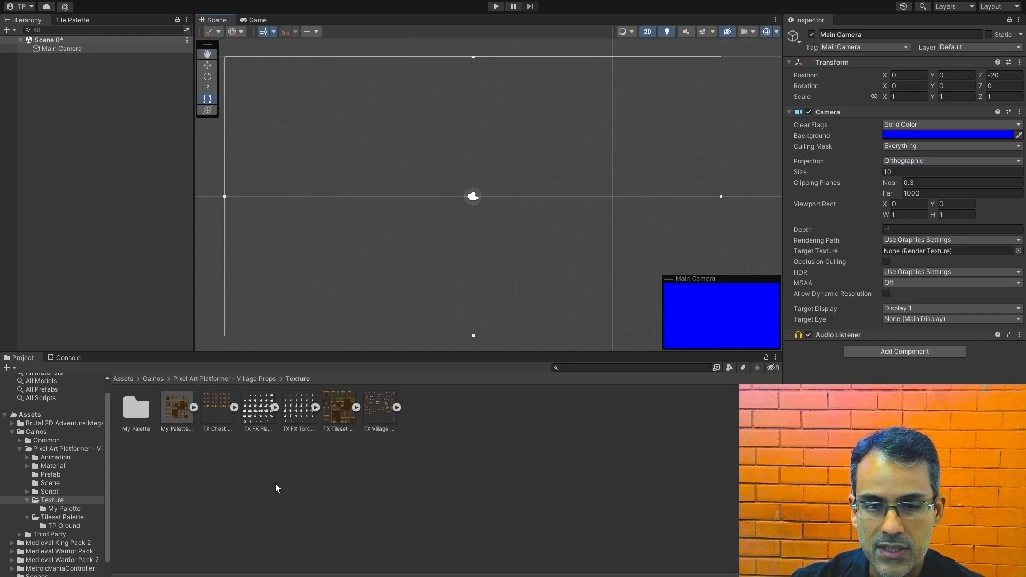
Step: Create a rectangular tilemap in the scene and name it "Midground"
left_click(83, 120)
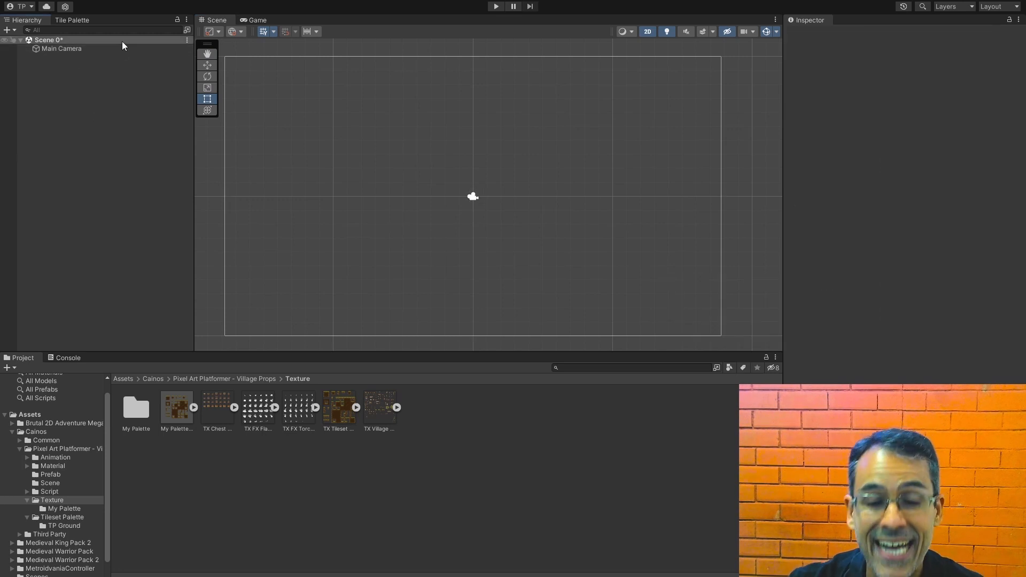
right_click(114, 96)
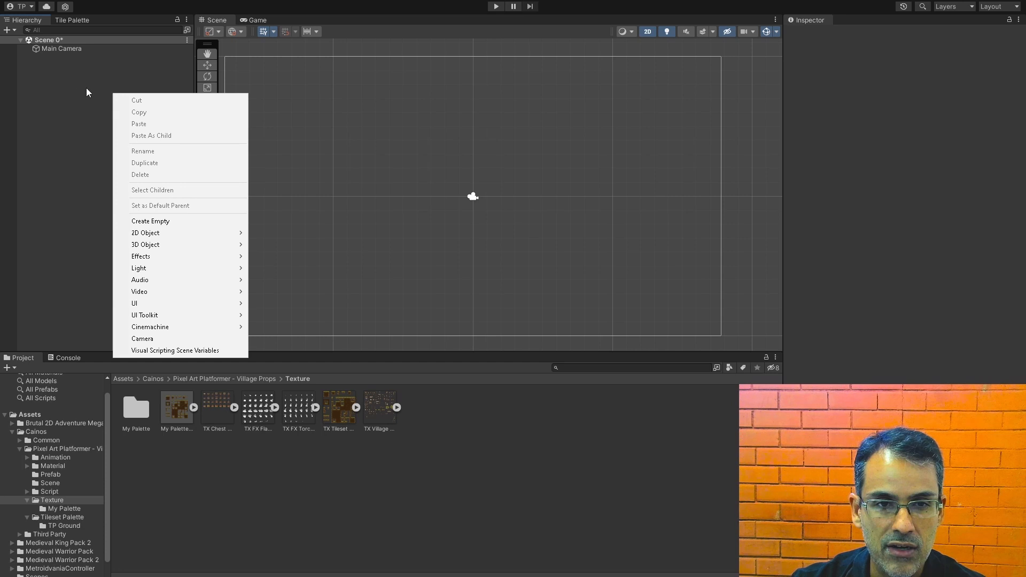
left_click(50, 78)
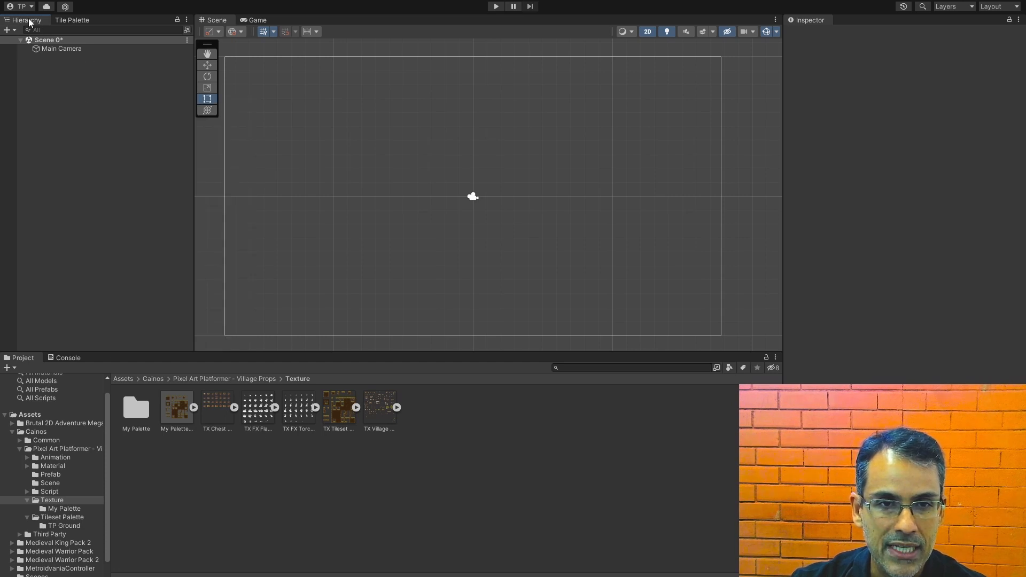
right_click(58, 88)
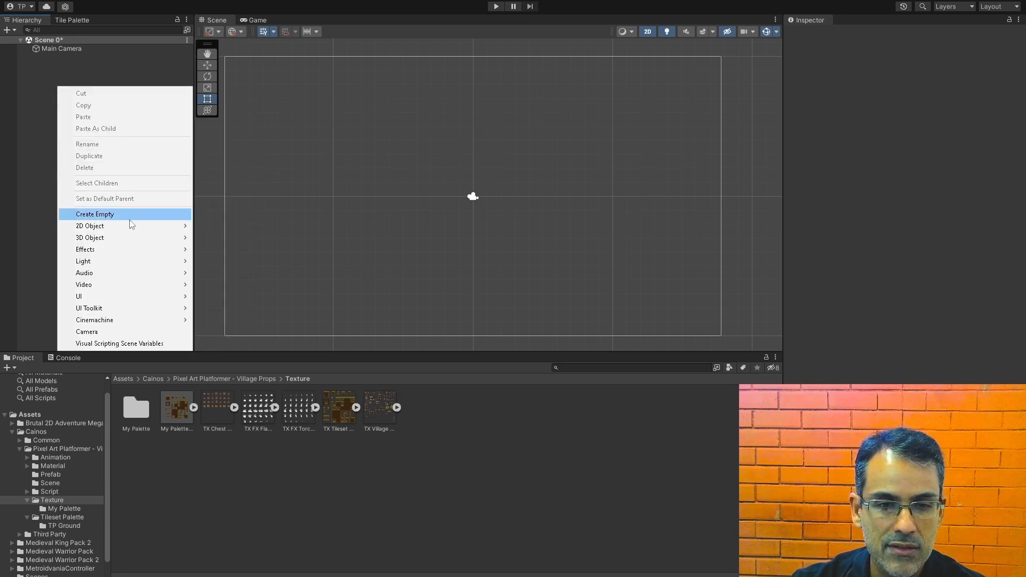
mouse_move(131, 228)
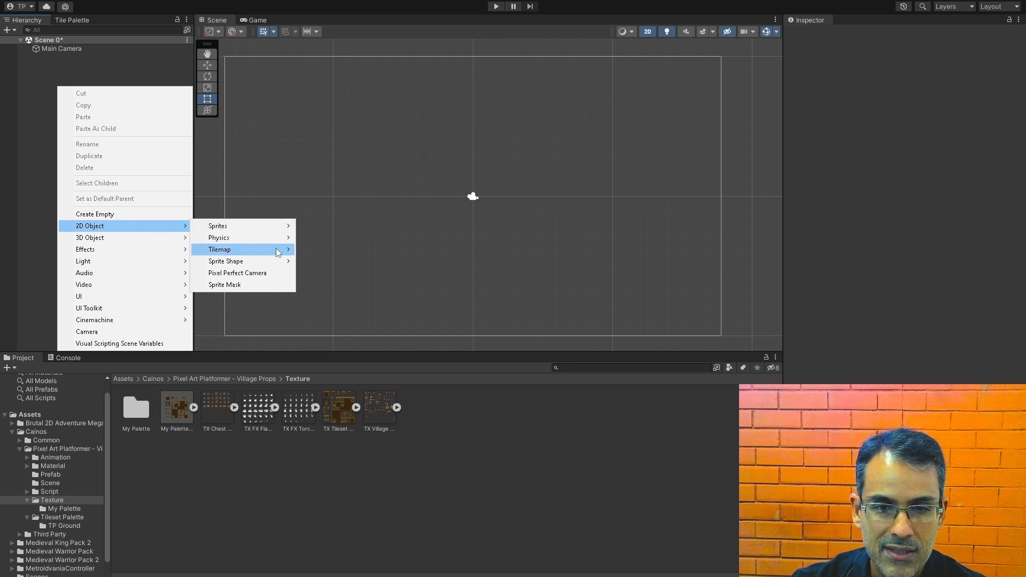
mouse_move(251, 249)
left_click(341, 249)
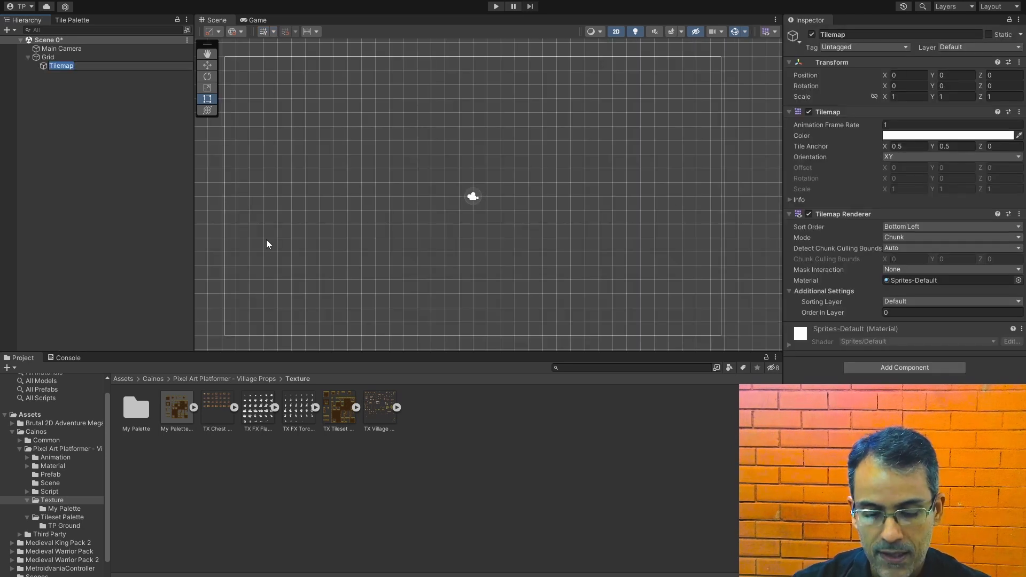
type("Midground")
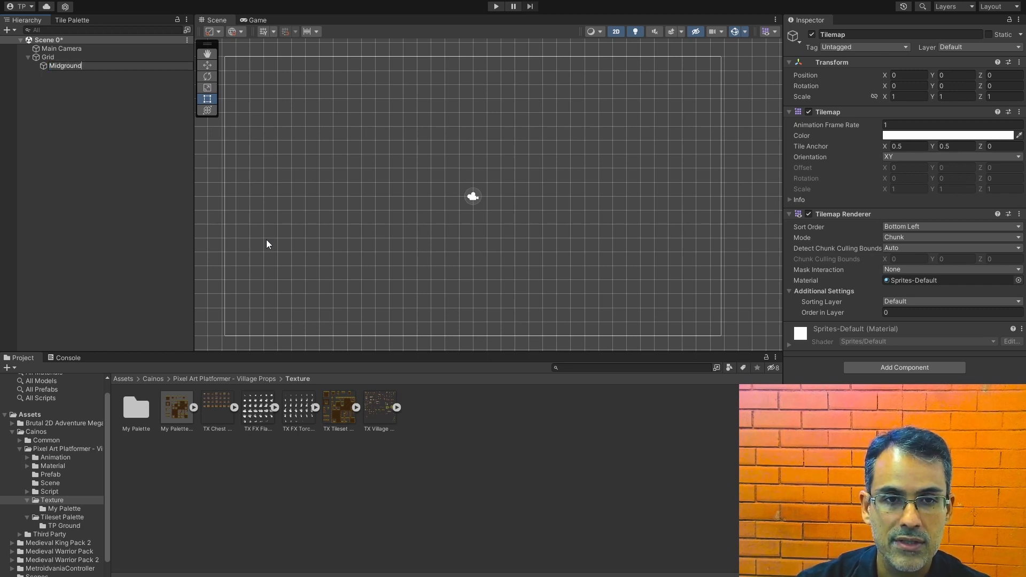
key("Return")
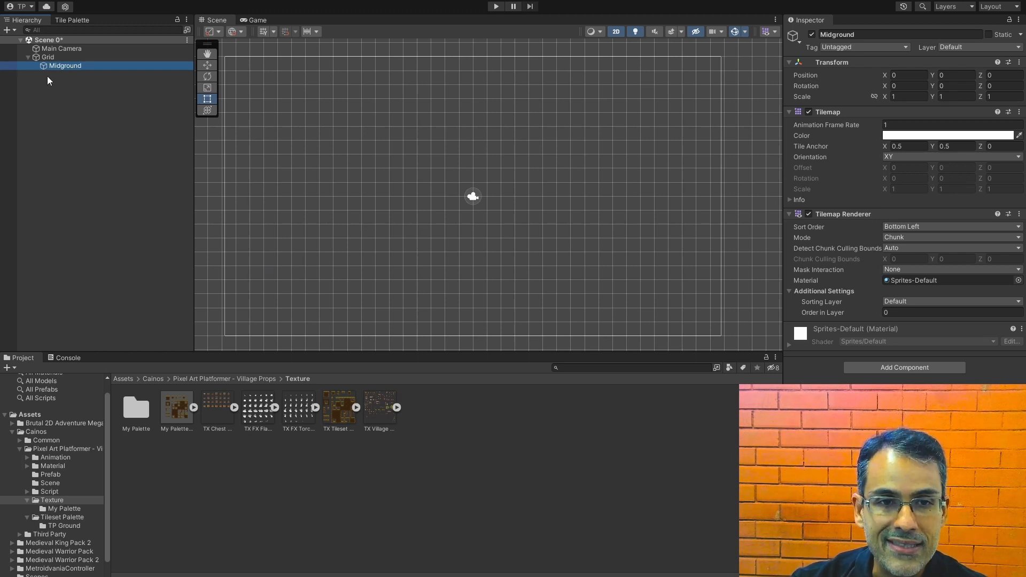
Step: Activate the paint brush in the Tile Palette and pick a grass-topped ground tile from My Palette 1
left_click(73, 21)
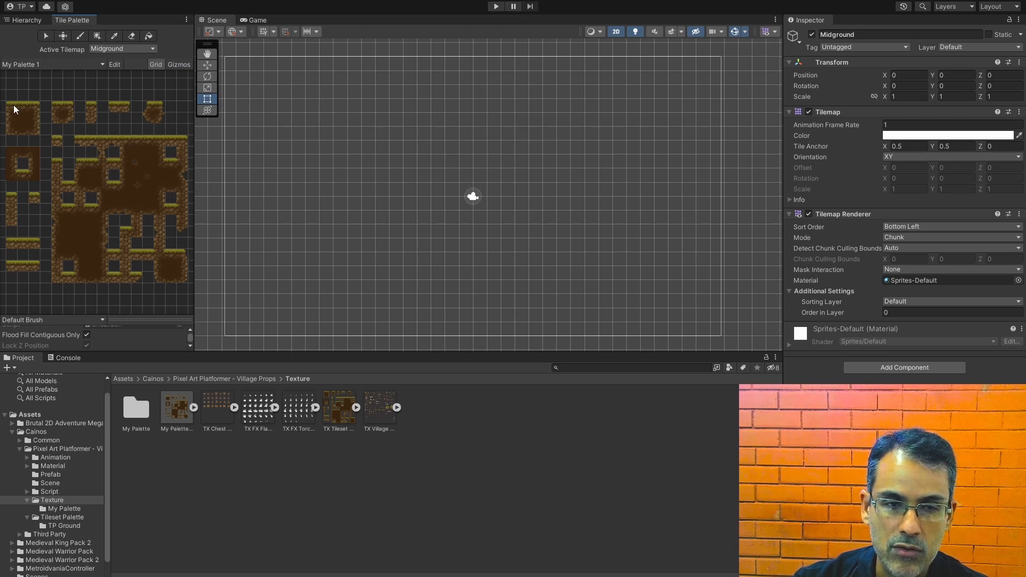
key("b")
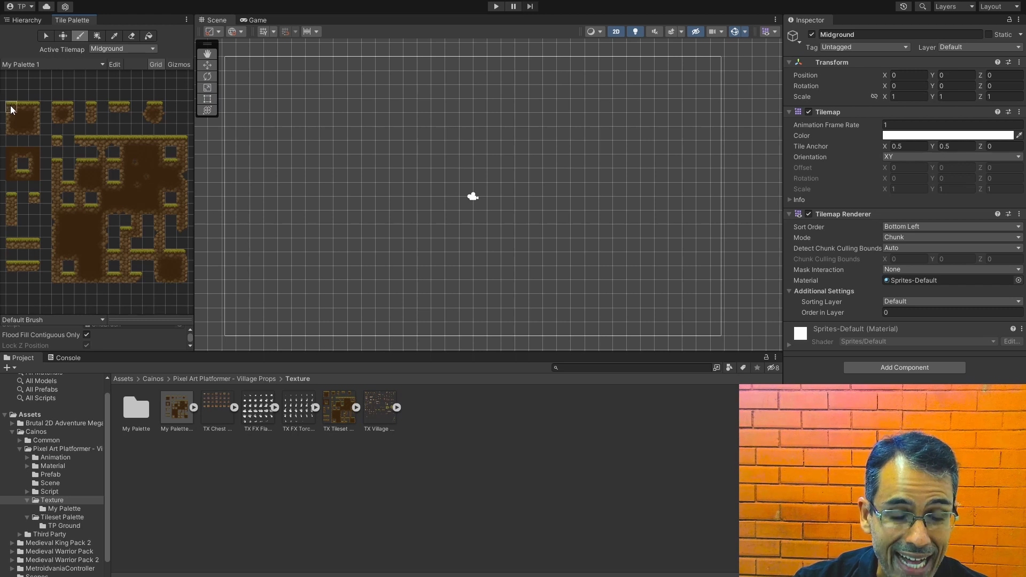
left_click(125, 107)
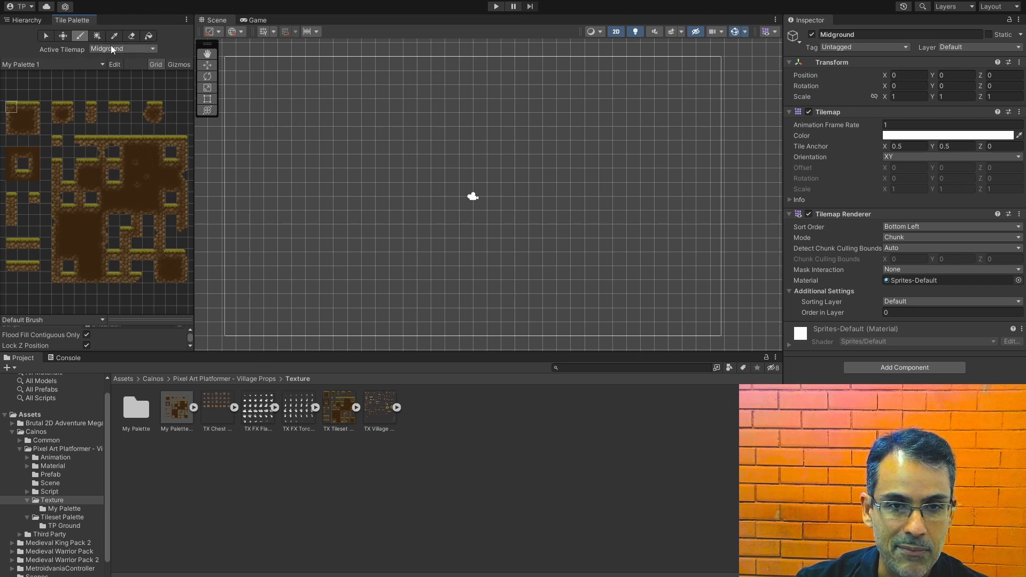
Step: Create a rectangular tilemap named "Sky" under the Grid and order it above Midground in the hierarchy
left_click(32, 24)
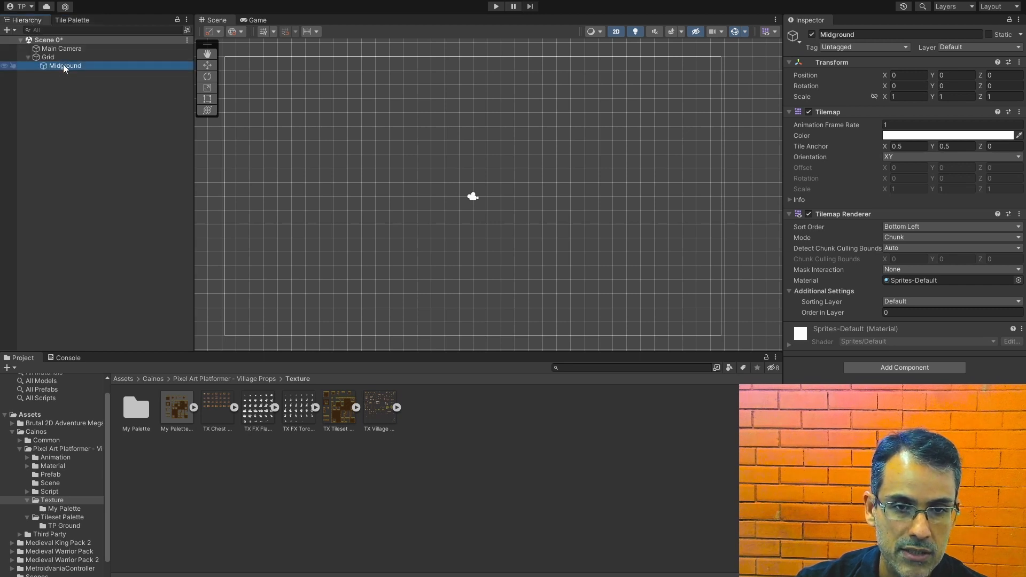
left_click(48, 58)
right_click(50, 59)
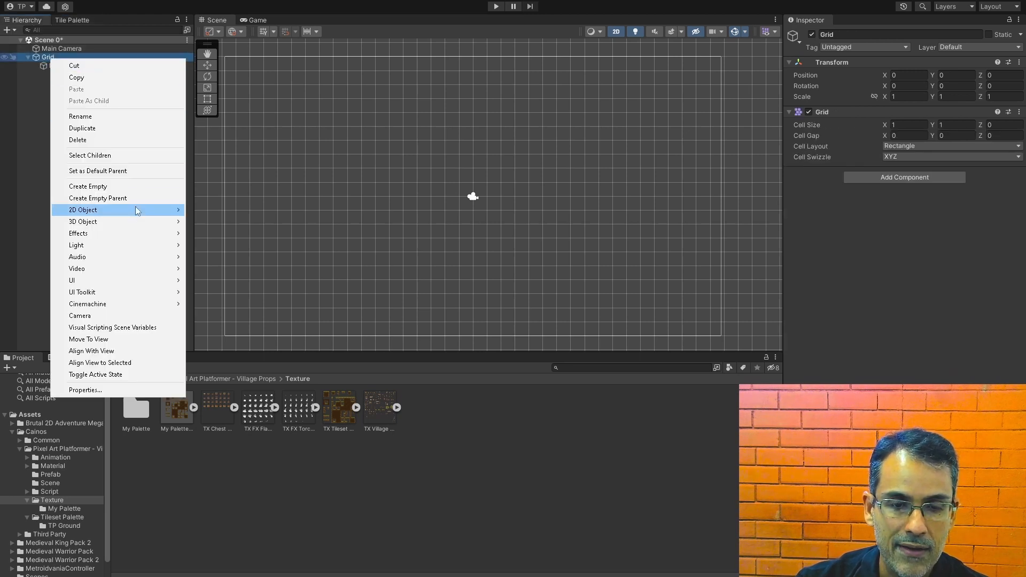
mouse_move(137, 210)
mouse_move(229, 224)
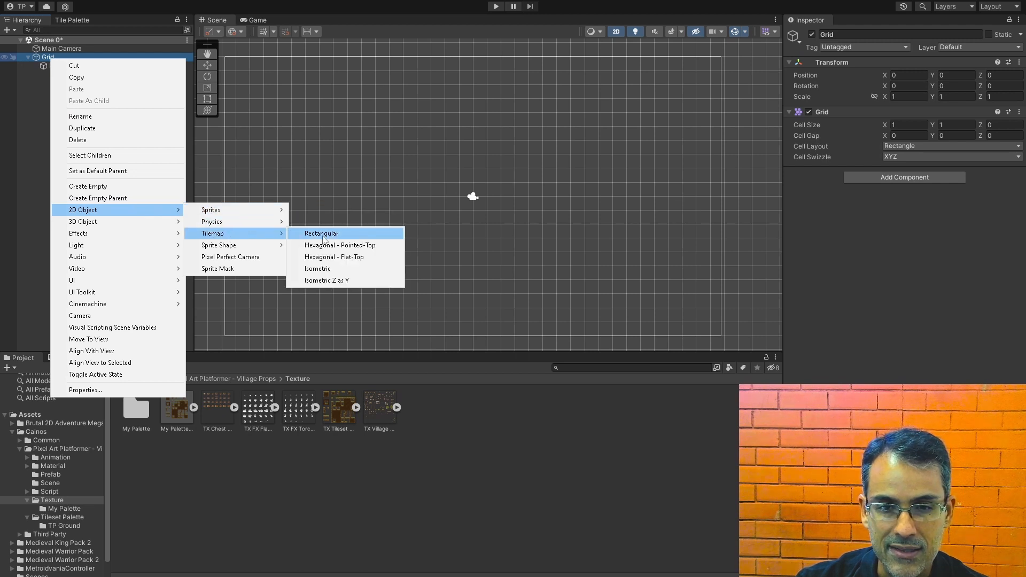
left_click(323, 233)
type("Sky")
key("Return")
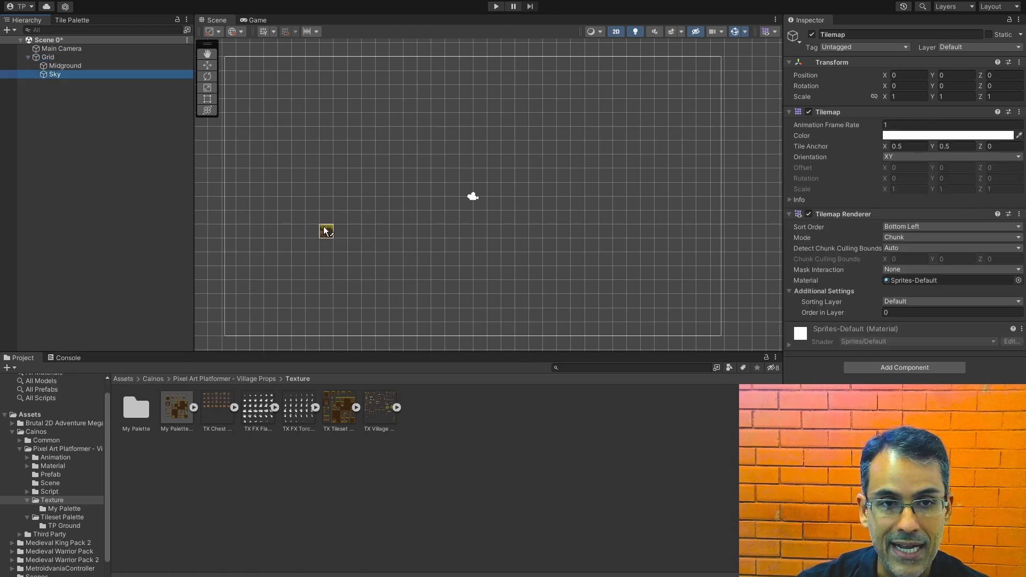
left_click_drag(59, 74, 56, 63)
Step: Add another rectangular tilemap named "Background" under the Grid and place it between Sky and Midground
right_click(50, 57)
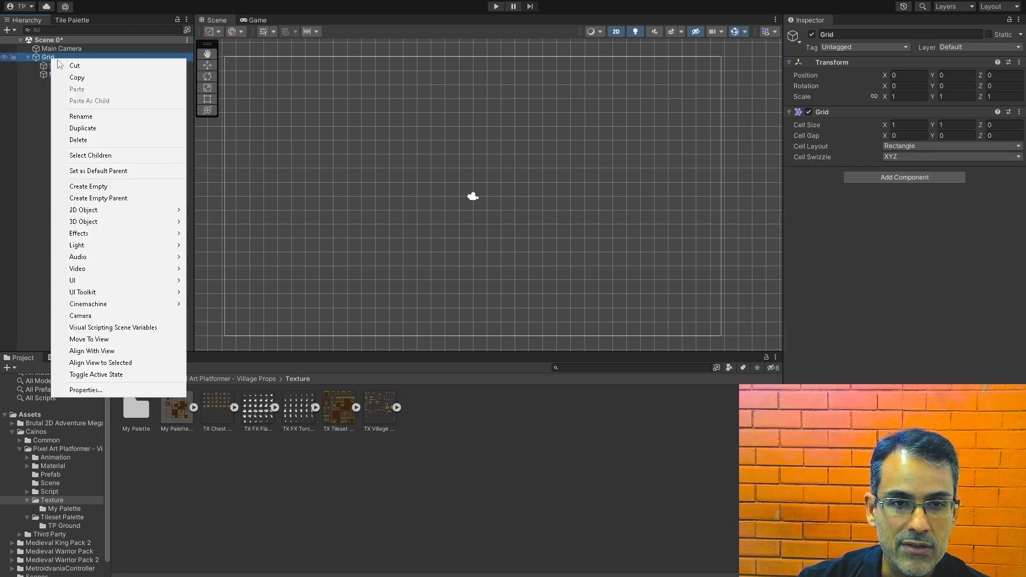
mouse_move(139, 213)
mouse_move(212, 233)
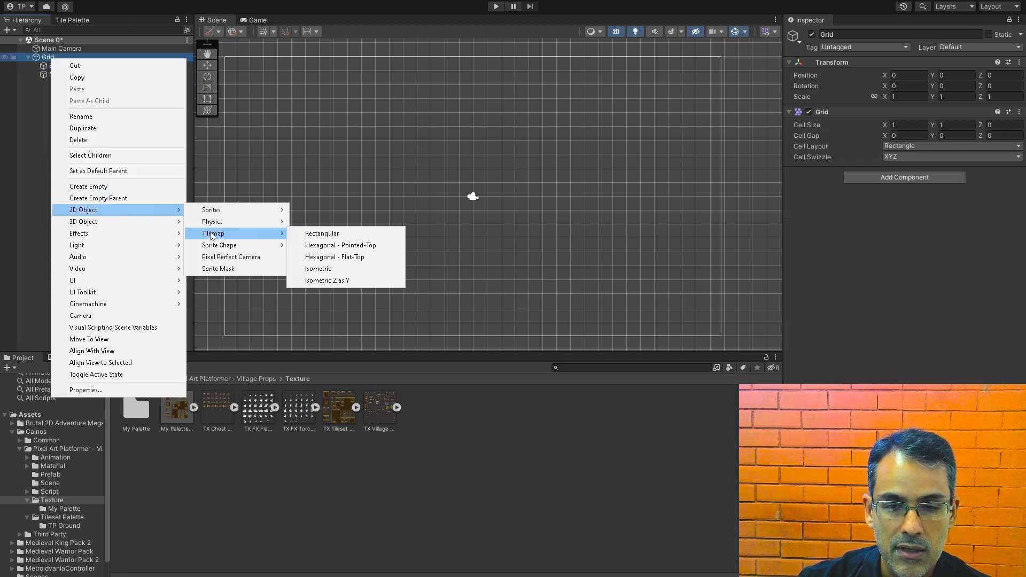
left_click(313, 233)
type("Background")
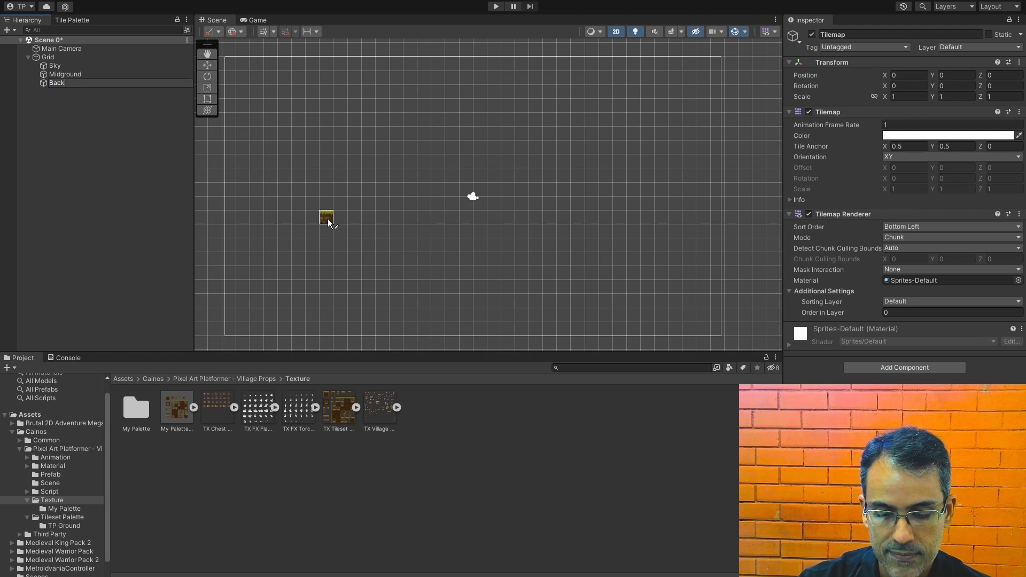
key("Return")
left_click_drag(53, 83, 52, 77)
Step: Add a rectangular tilemap named "Foreground" as the last child of the Grid, then clear the selection
right_click(50, 54)
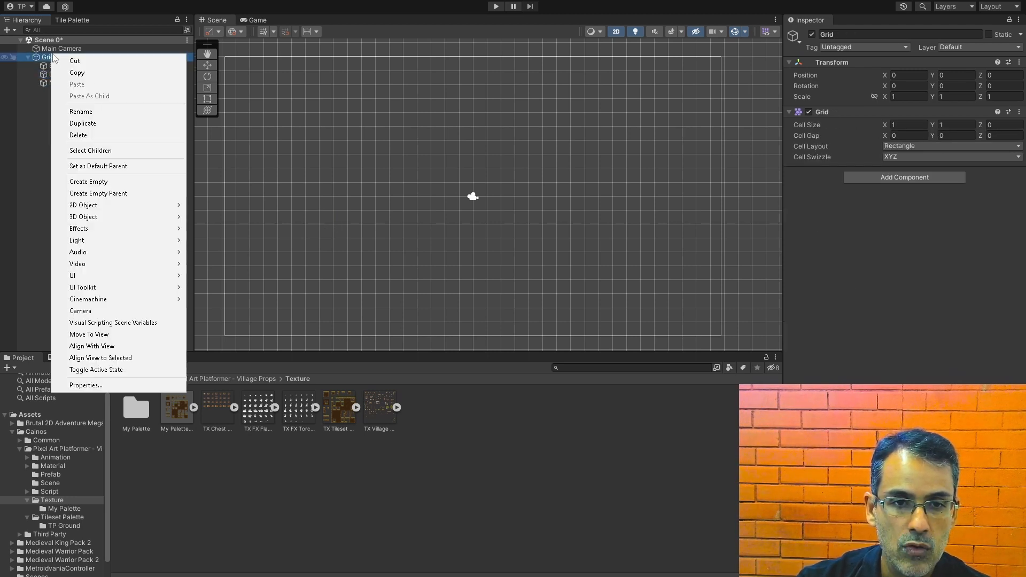
mouse_move(133, 209)
mouse_move(249, 229)
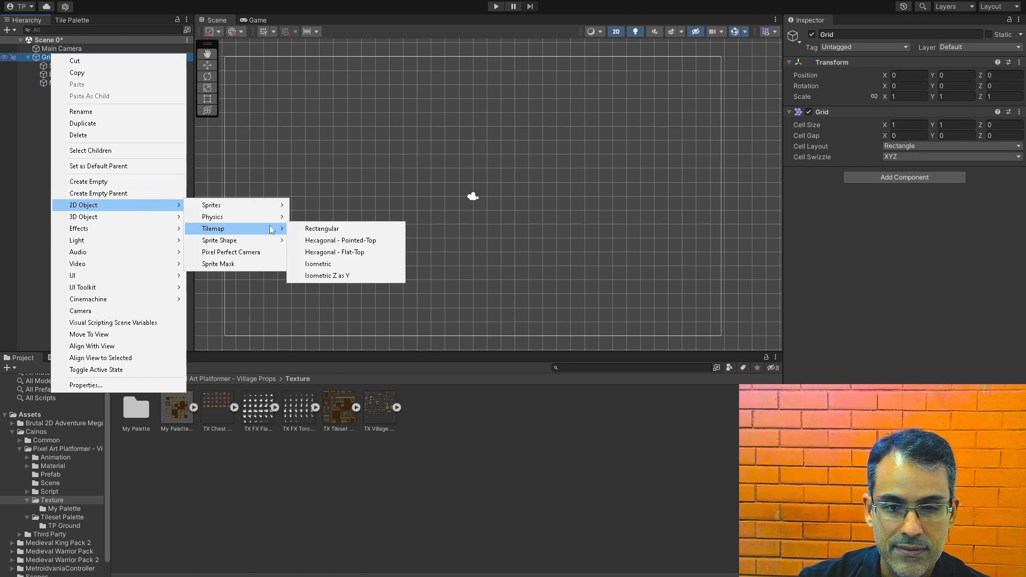
left_click(328, 230)
type("Foreground")
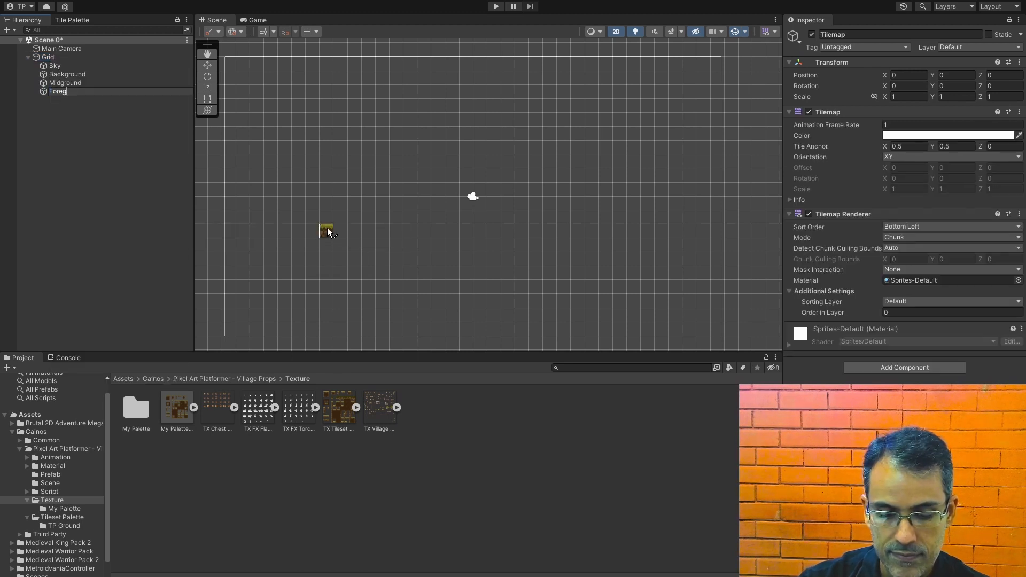
key("Return")
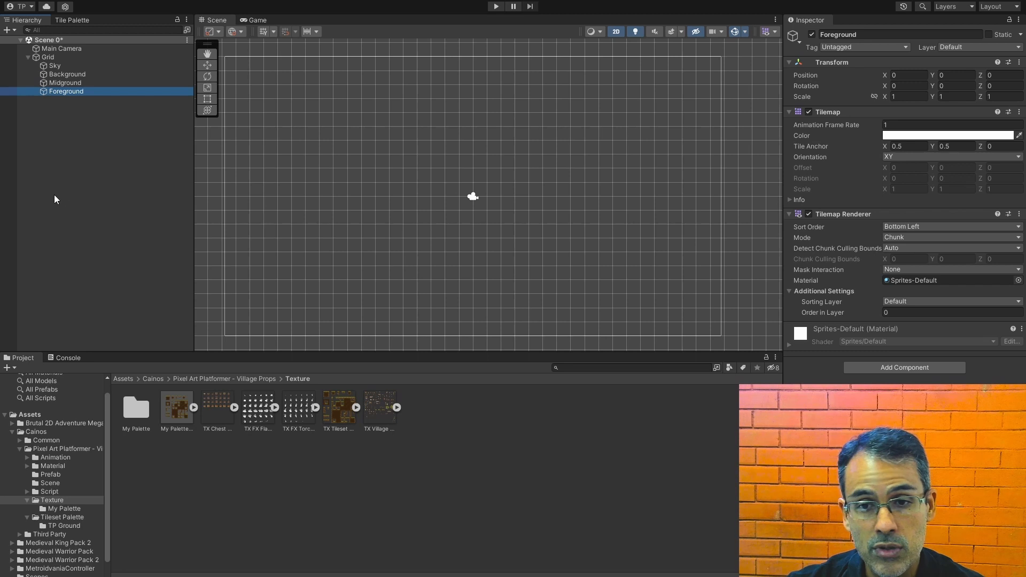
left_click(73, 150)
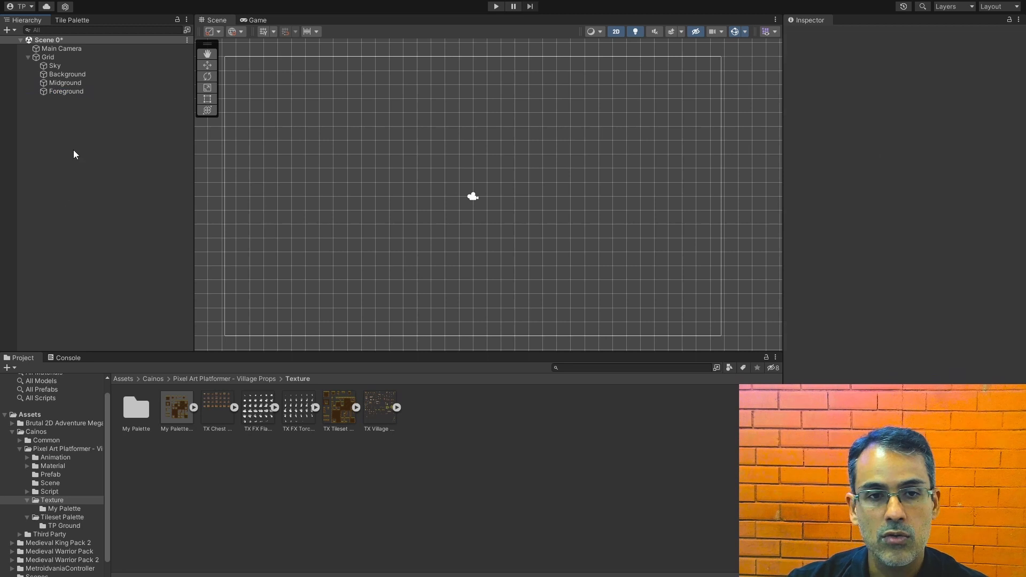
Step: Review the Tile Palette's active tilemap choices, keeping Midground as the tilemap to paint on
left_click(63, 21)
left_click(105, 48)
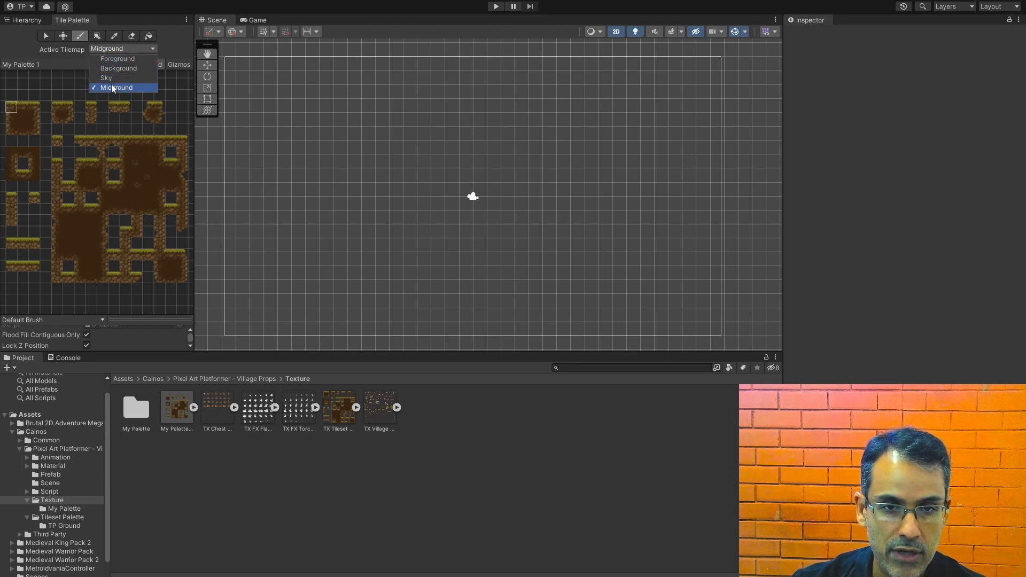
left_click(19, 48)
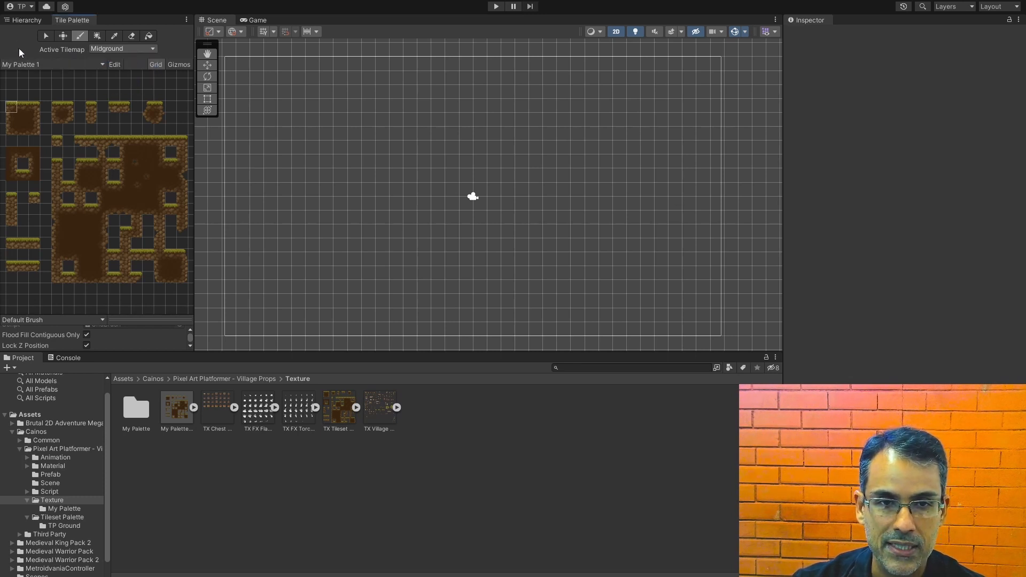
Step: Try picking single tiles and the whole 3-by-3 grass-topped ground block from My Palette 1
left_click(24, 108)
left_click(34, 108)
left_click(17, 107)
left_click_drag(17, 108, 35, 110)
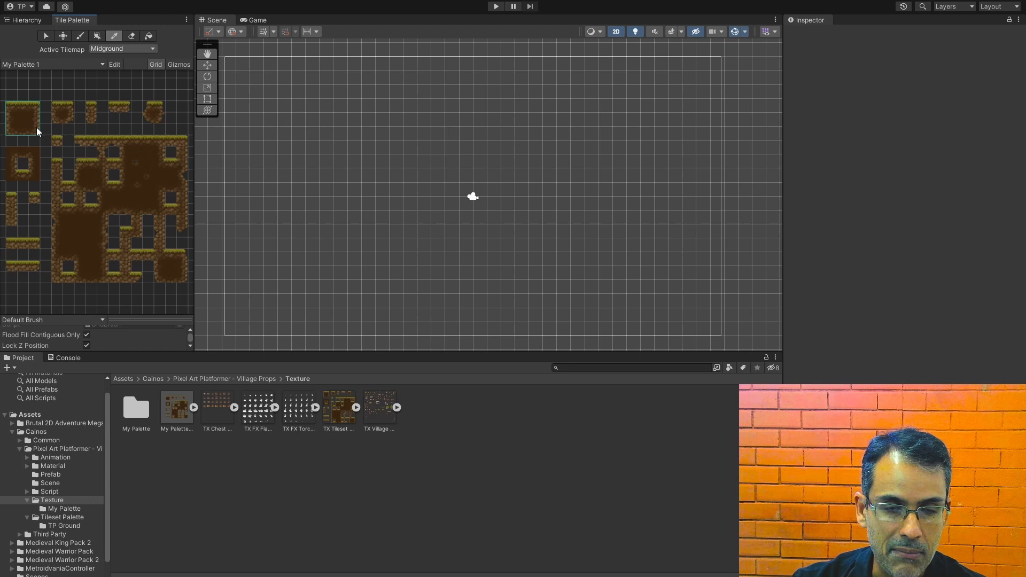
left_click(36, 128)
Step: Paint a grass-topped platform about 18 tiles long on Midground, using the ground block's upper-left, upper-right and upper-middle tiles
left_click(13, 108)
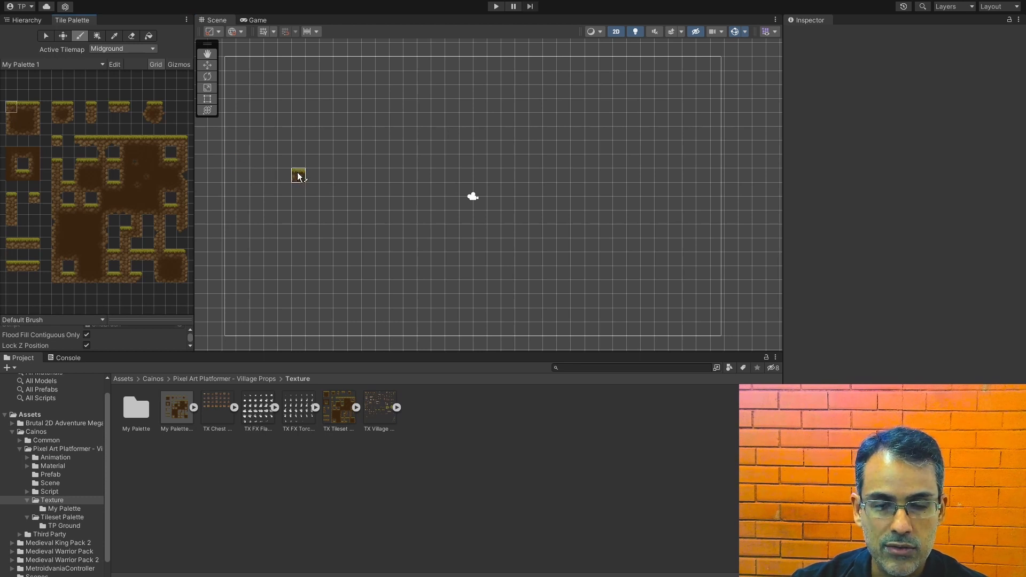
left_click(298, 176)
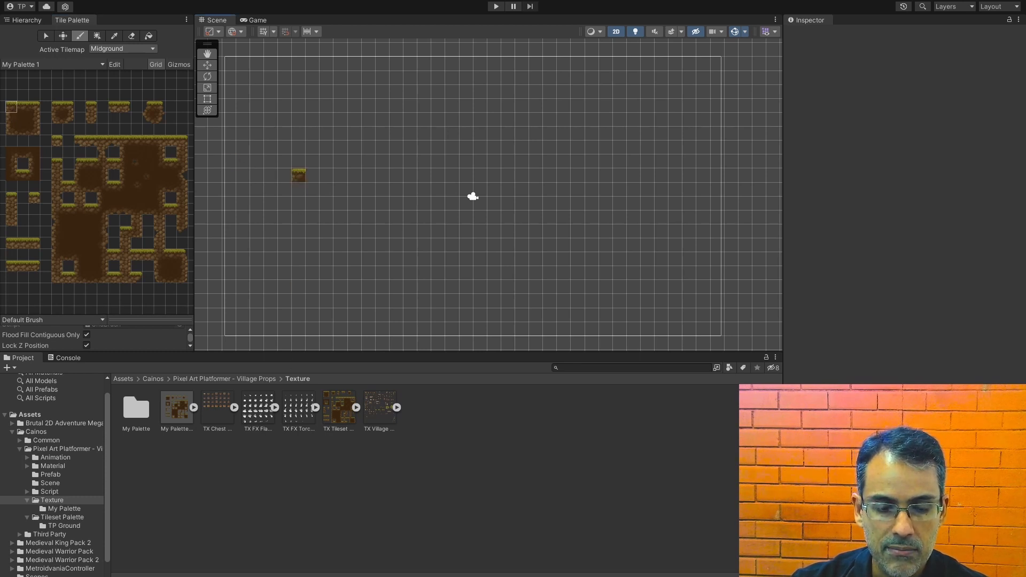
left_click(252, 550)
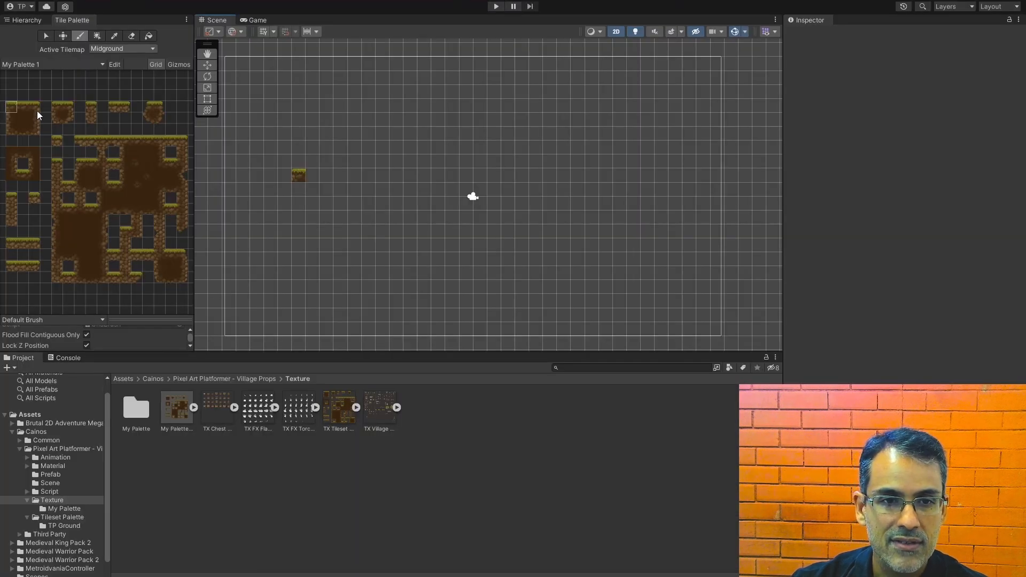
left_click(38, 108)
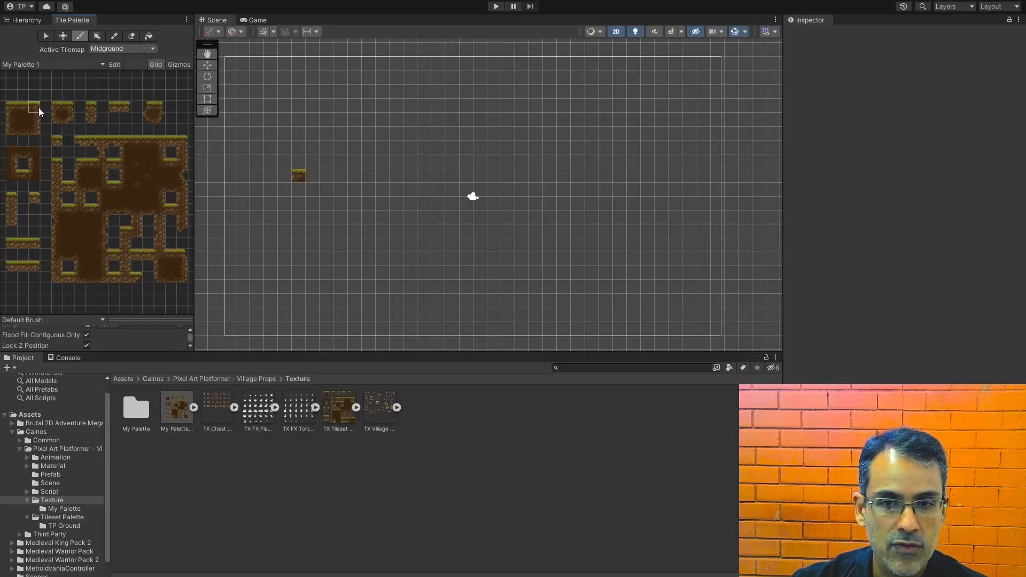
left_click(535, 176)
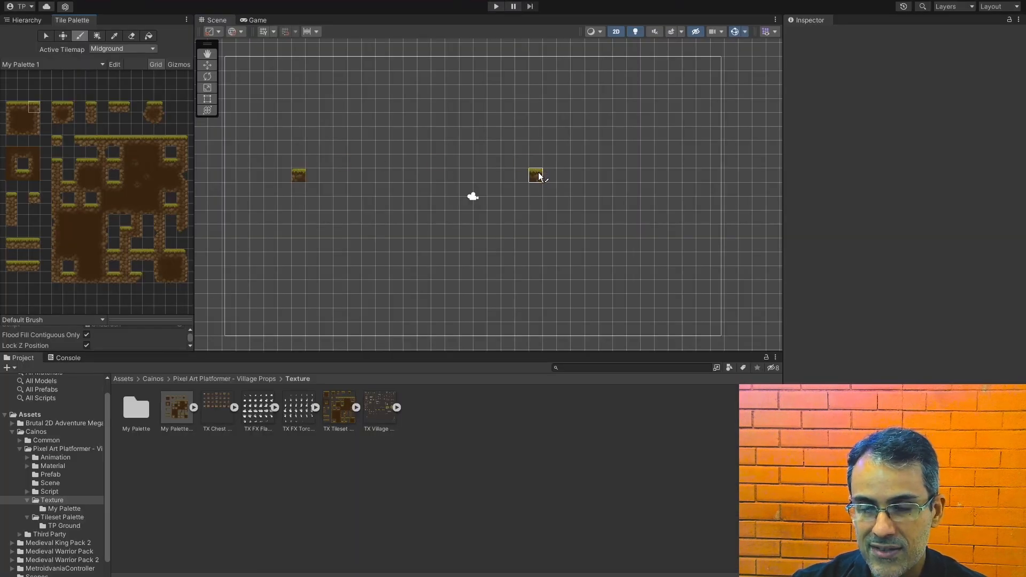
left_click(23, 110)
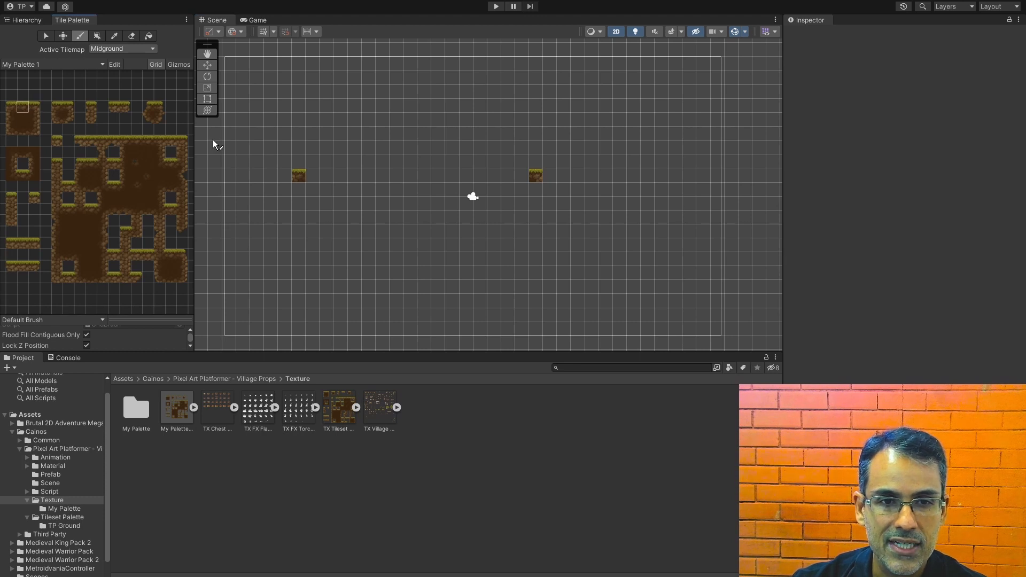
left_click_drag(313, 175, 489, 177)
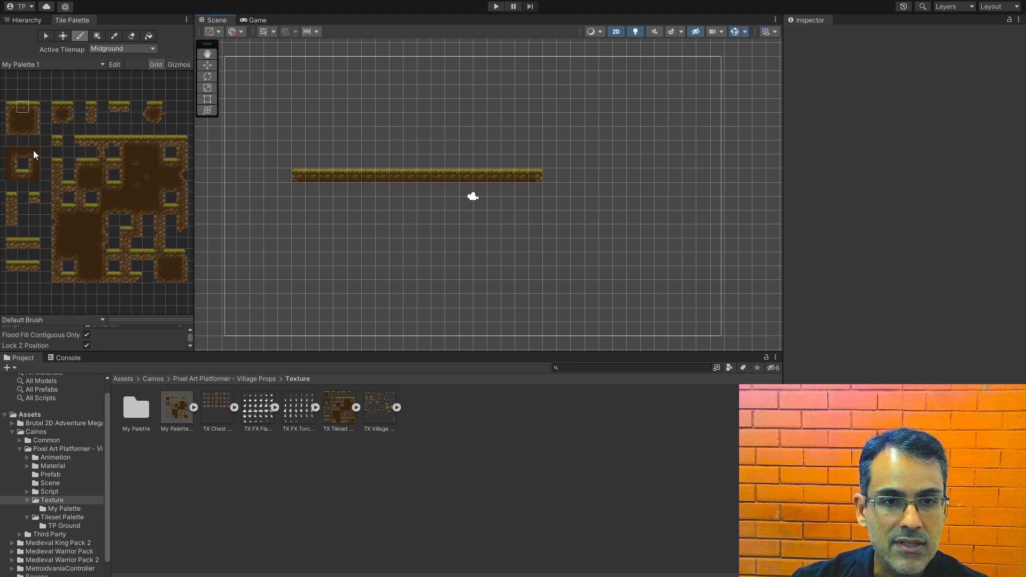
Step: Compare the palette's ground tiles and the painted platform with the Village Props preview in the Asset Store
left_click(59, 107)
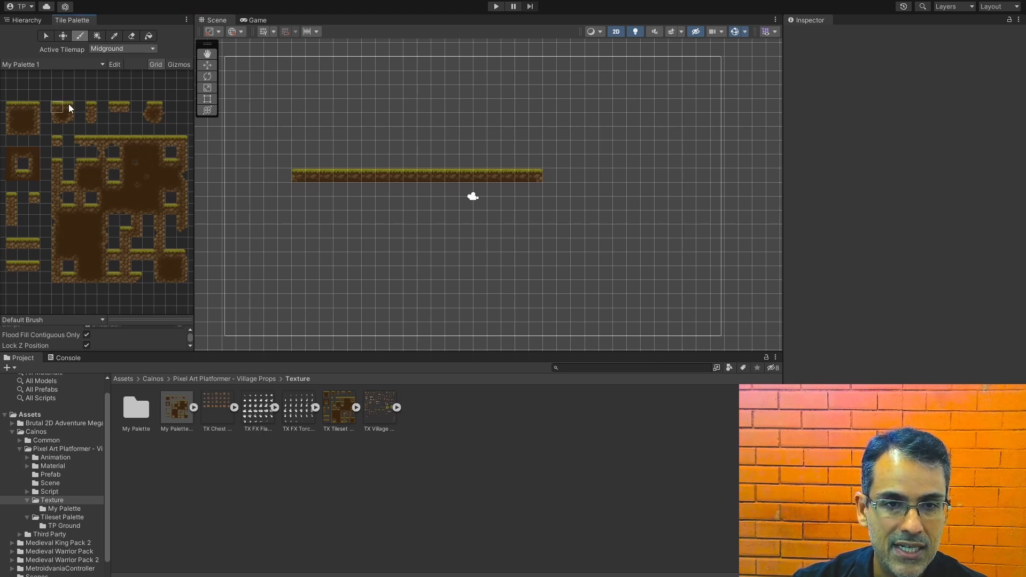
left_click(91, 106)
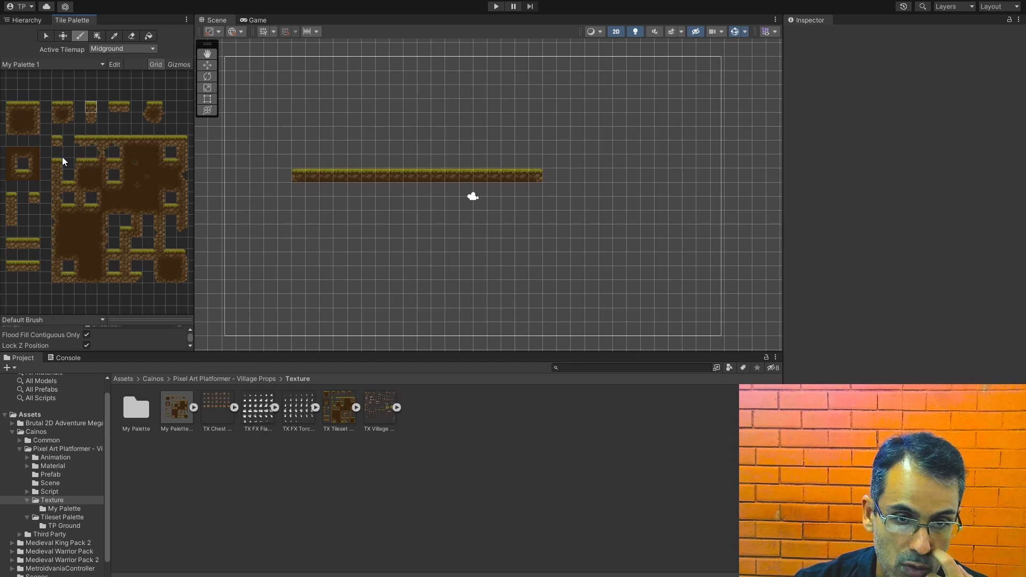
left_click(112, 107)
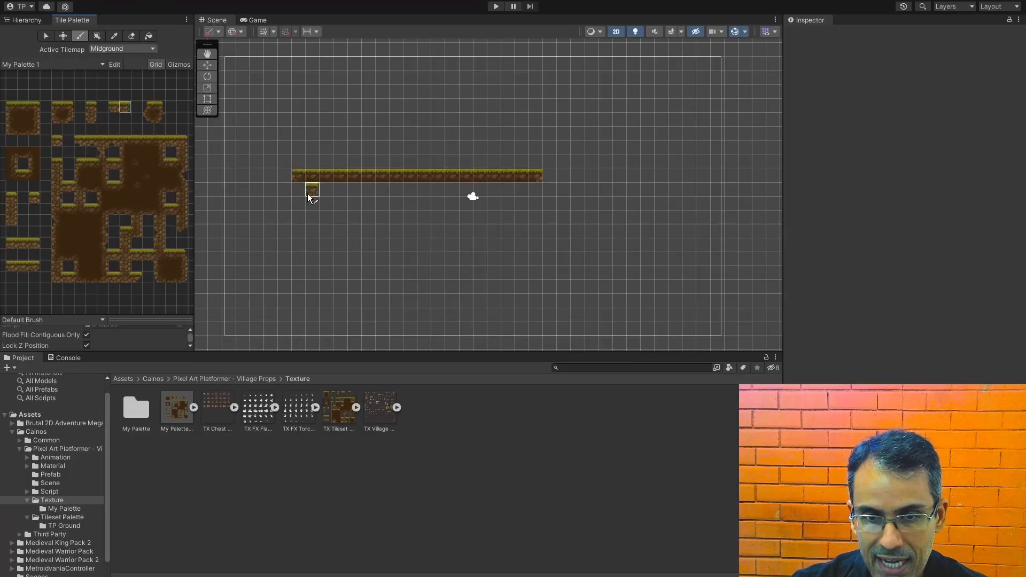
scroll(313, 221, "up", 2)
scroll(326, 205, "up", 3)
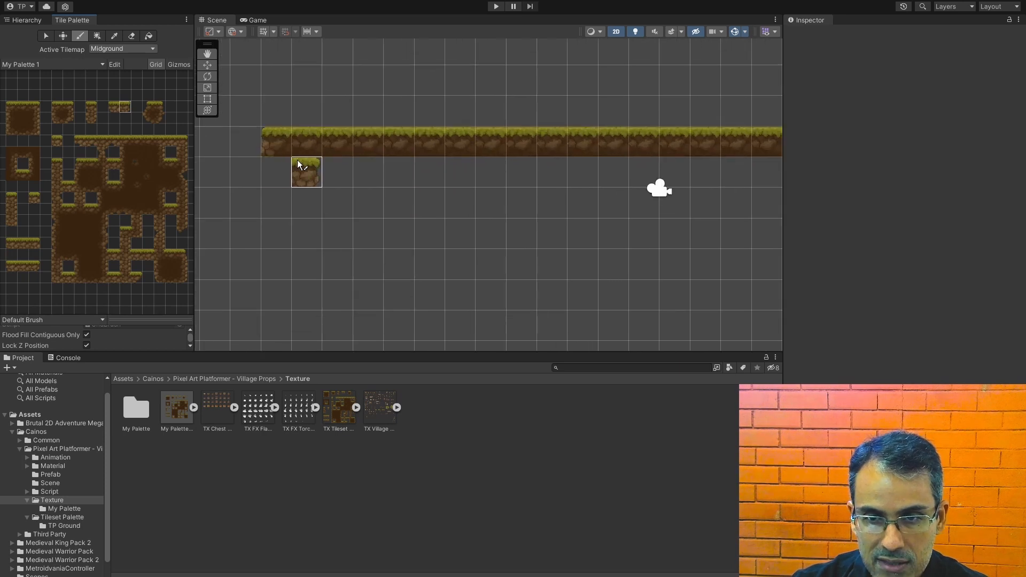
left_click(22, 118)
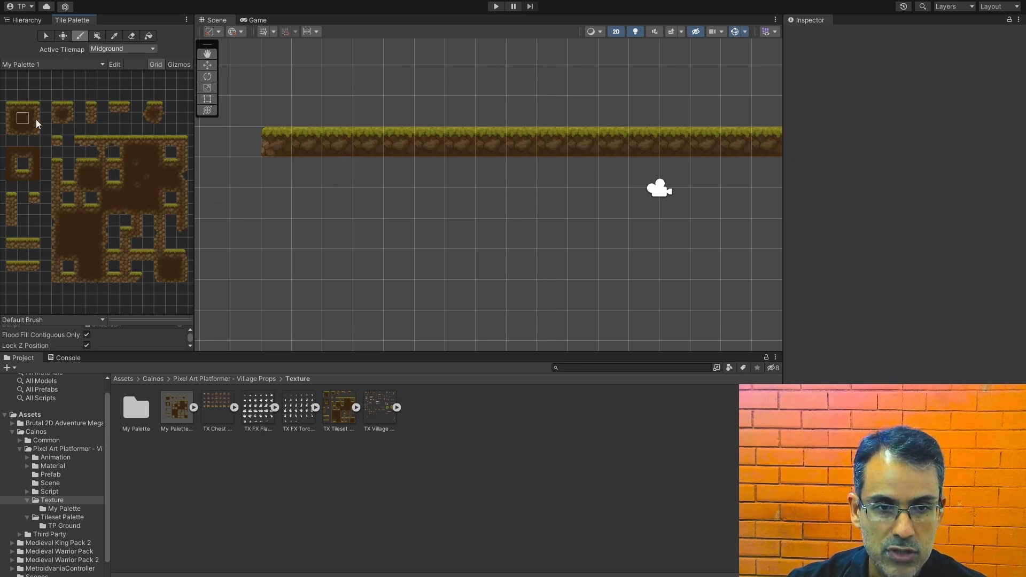
Step: Repaint the platform with the left-end, right-end and middle tiles of the palette's thin three-tile strip
left_click_drag(9, 246, 39, 246)
left_click(11, 245)
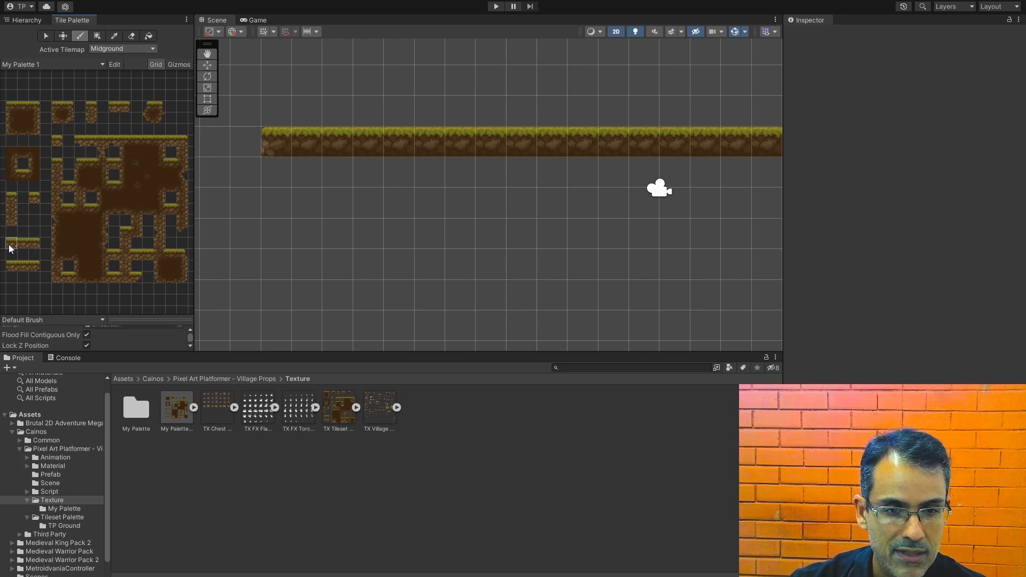
left_click(34, 244)
scroll(554, 222, "down", 1)
left_click(760, 159)
left_click(22, 243)
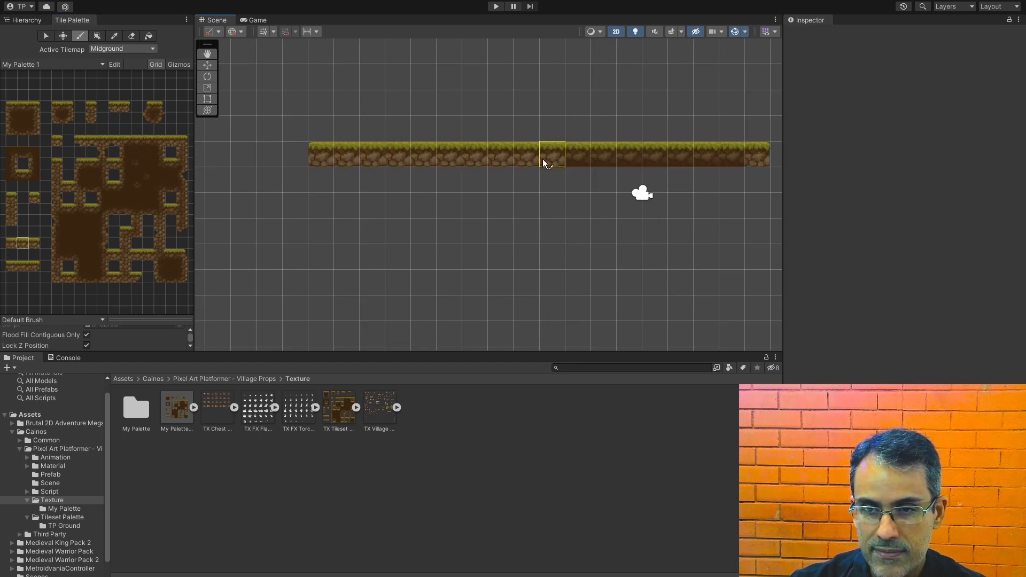
mouse_move(700, 180)
middle_mouse_down()
mouse_move(622, 224)
mouse_move(613, 212)
middle_mouse_up()
scroll(444, 206, "down", 3)
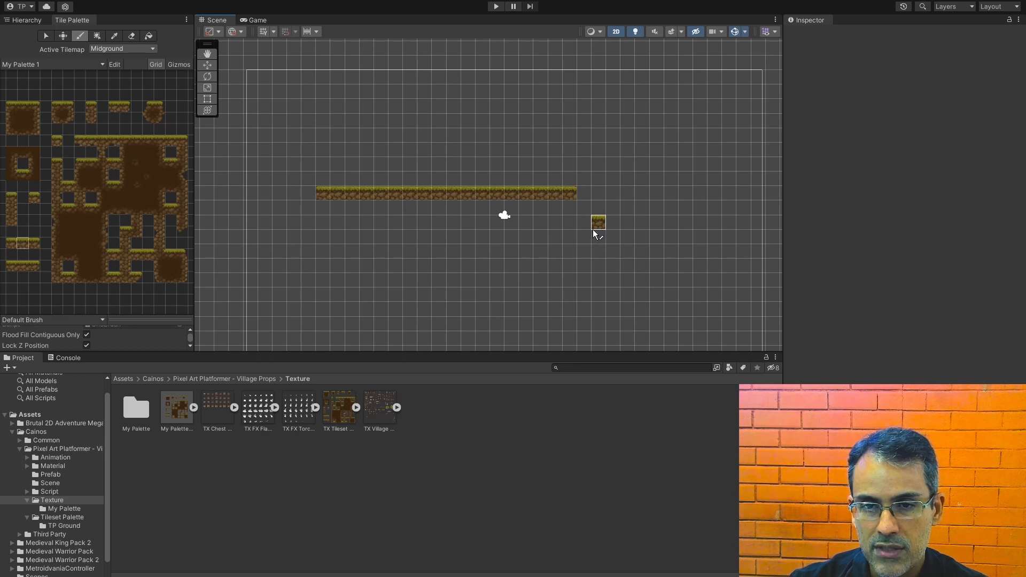
Step: Pick the two-tile-high grass-topped column from the palette and stamp two copies beyond the platform's right end, at different heights
left_click(91, 112)
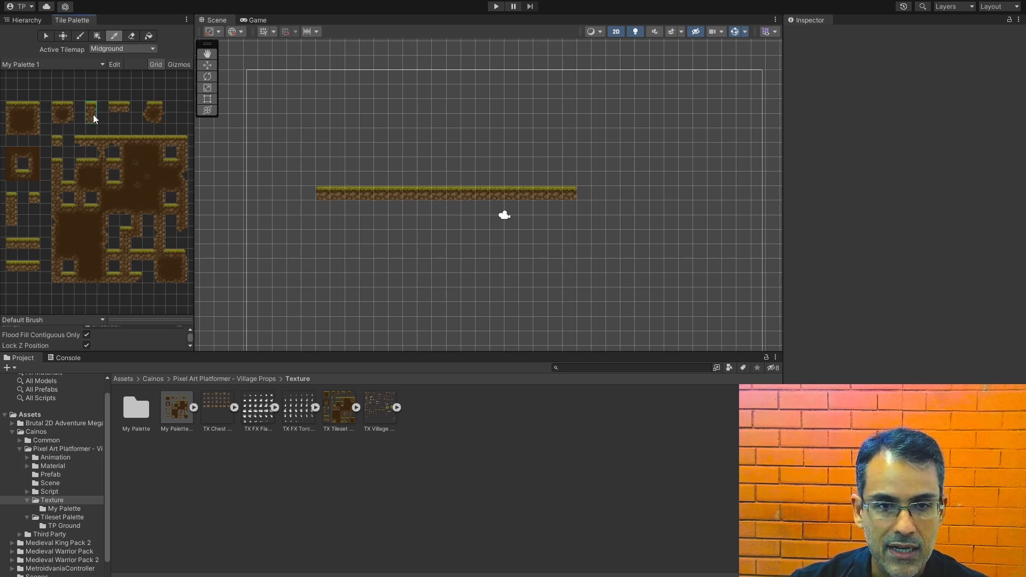
left_click(629, 223)
left_click(677, 214)
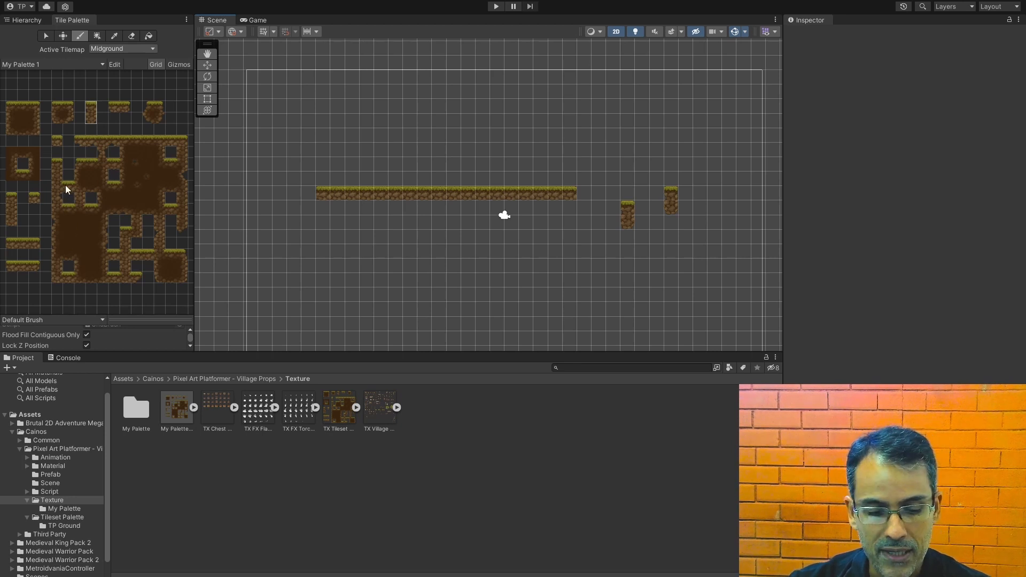
Step: Check the Village Props preview in the Asset Store and expand the TX Village Props texture in Unity to reach its grass sprites
key("alt+Tab")
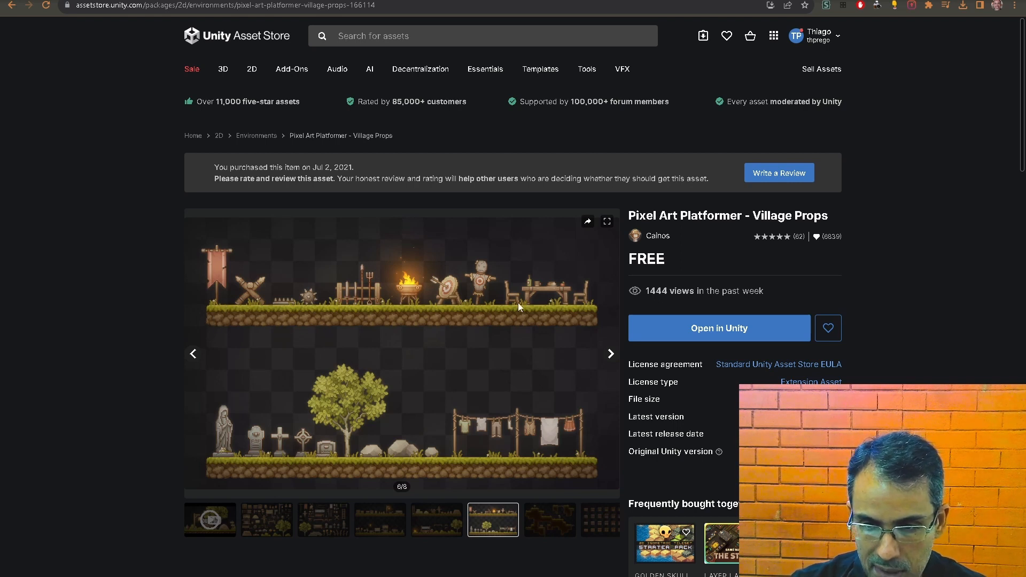
key("alt+Tab")
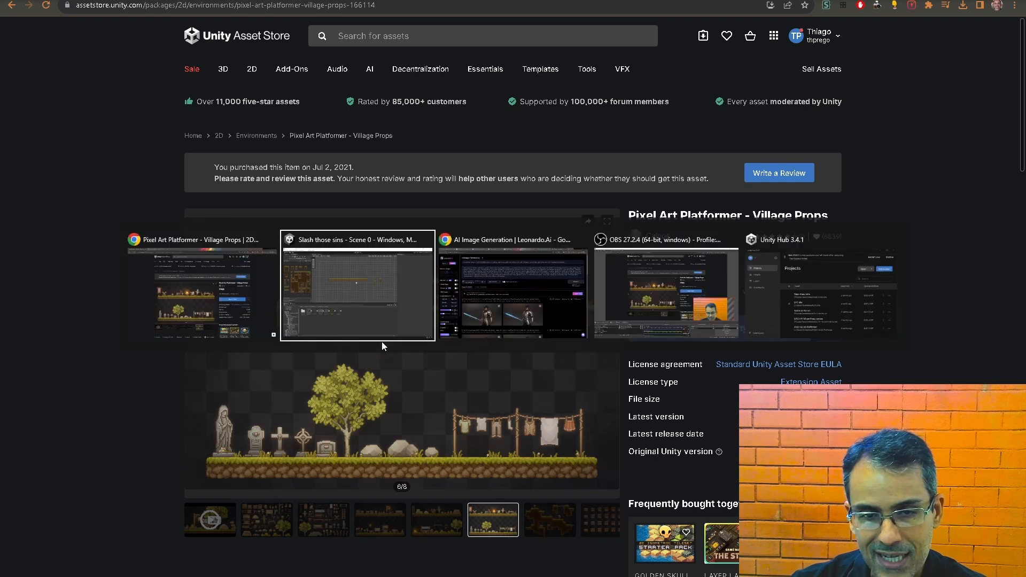
left_click(395, 440)
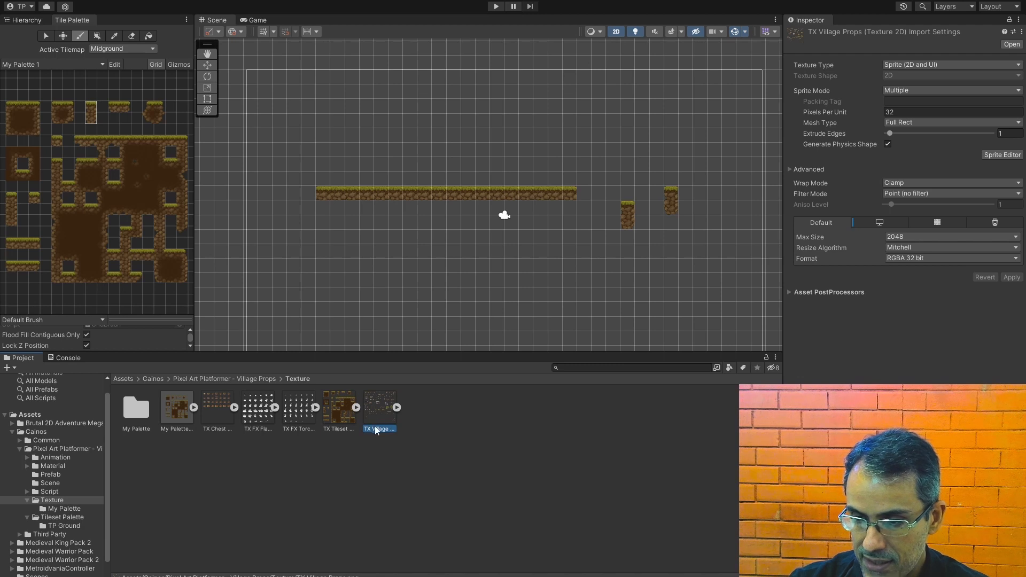
left_click(397, 408)
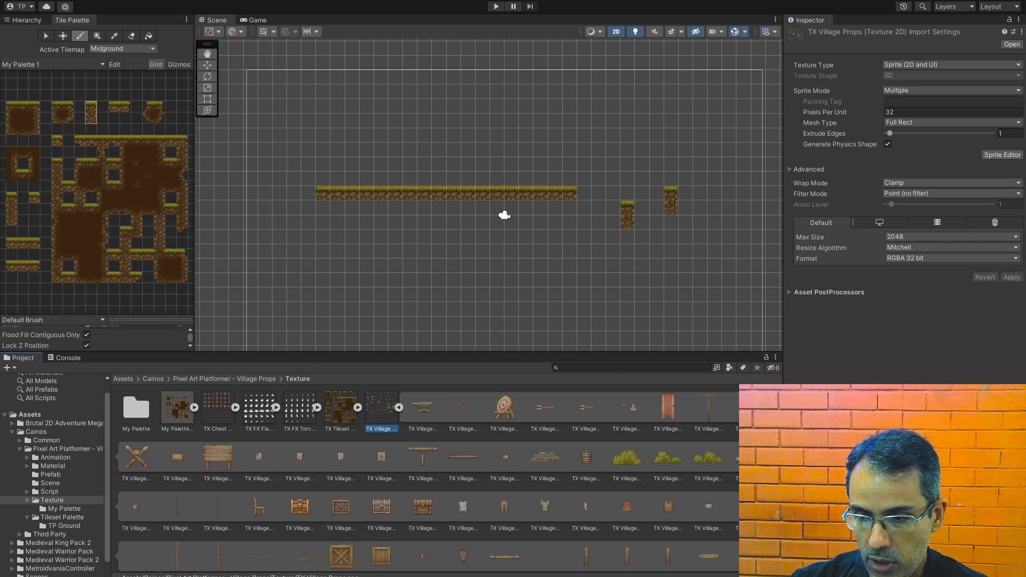
scroll(133, 383, "down", 5)
scroll(561, 470, "down", 1)
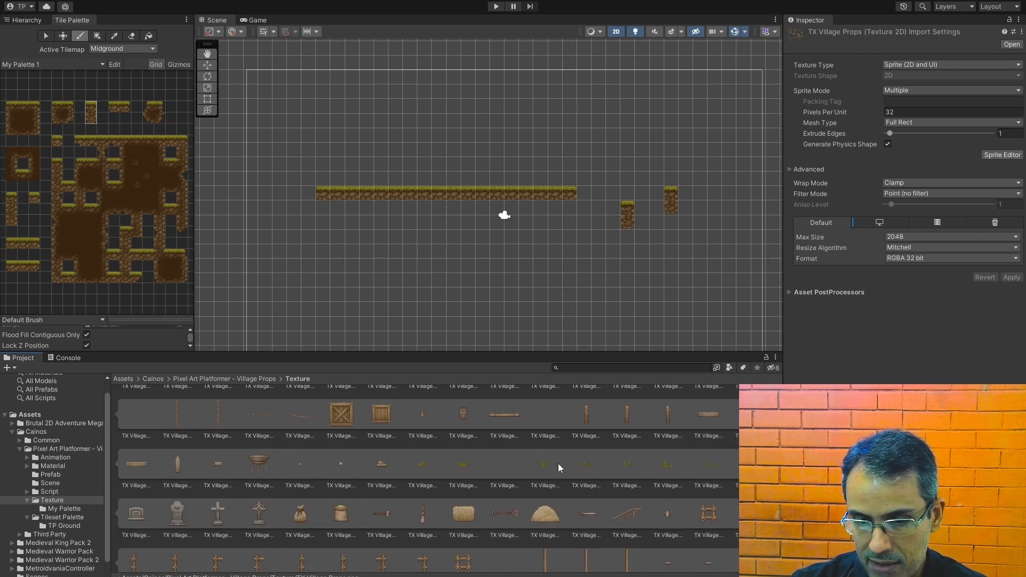
Step: Place the Grass 02 sprite above the platform's left end and parent it to the Midground tilemap
left_click_drag(464, 473, 346, 188)
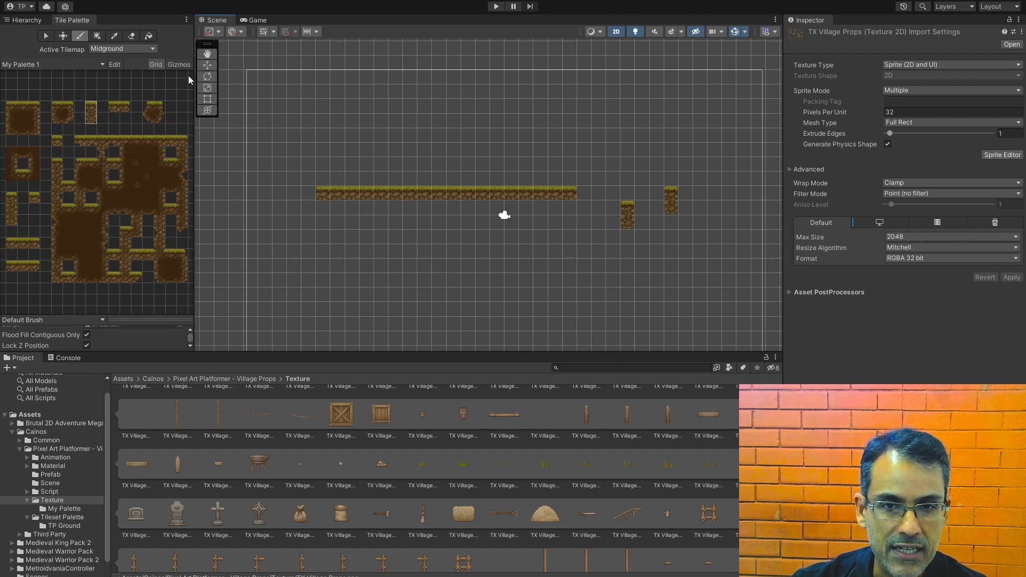
left_click(208, 55)
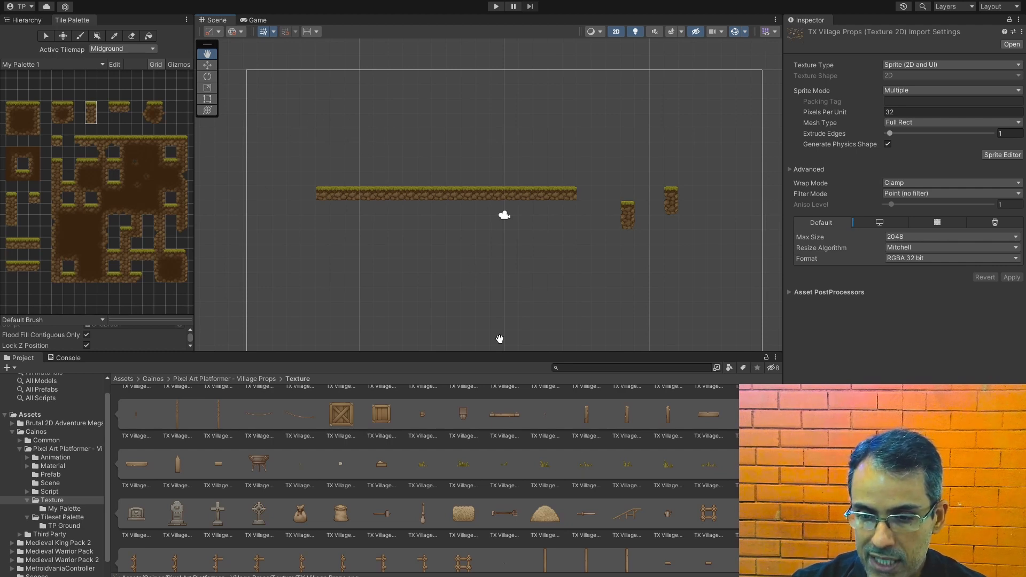
left_click_drag(463, 471, 325, 187)
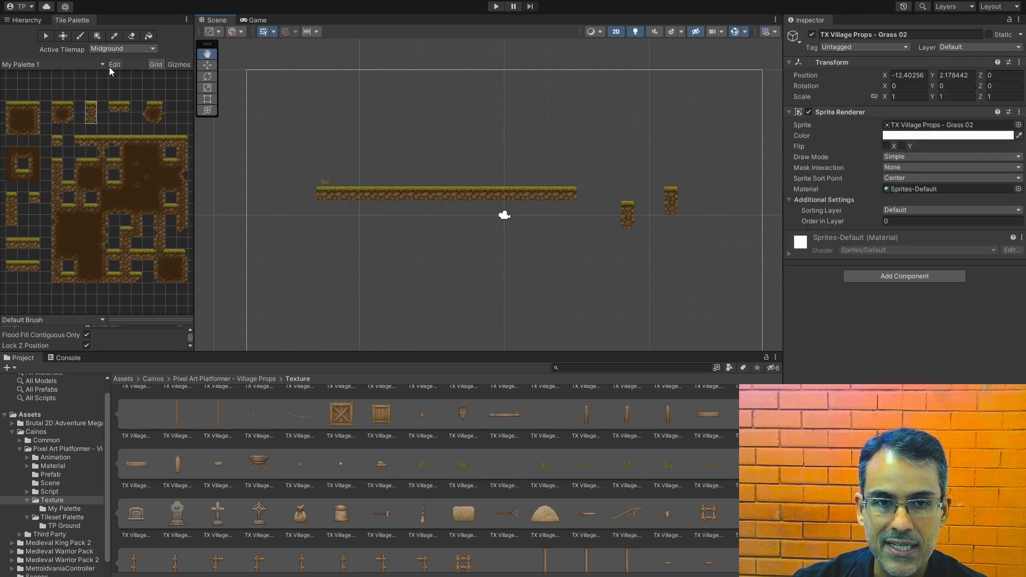
left_click(32, 21)
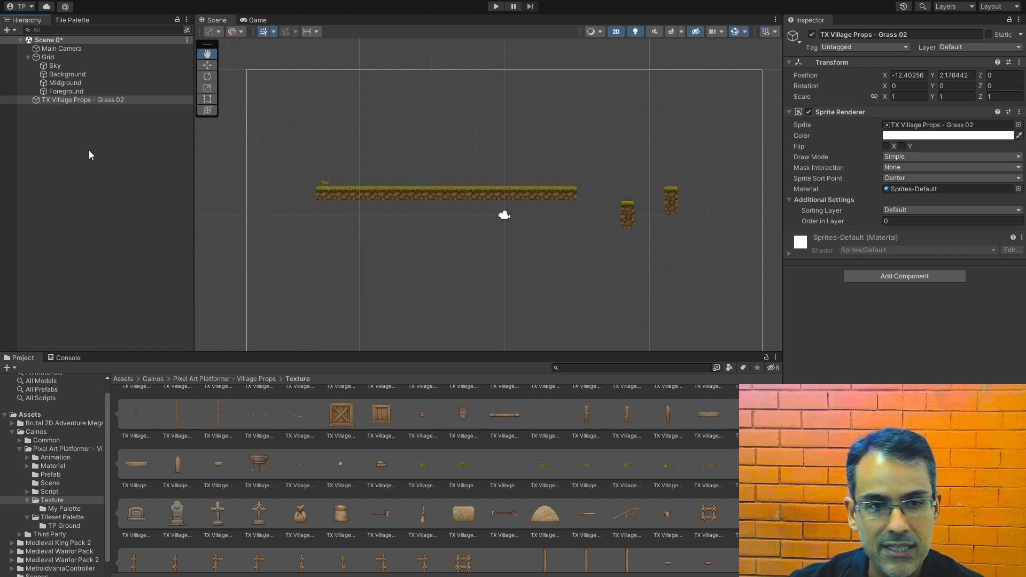
left_click(56, 99)
left_click_drag(56, 100, 65, 84)
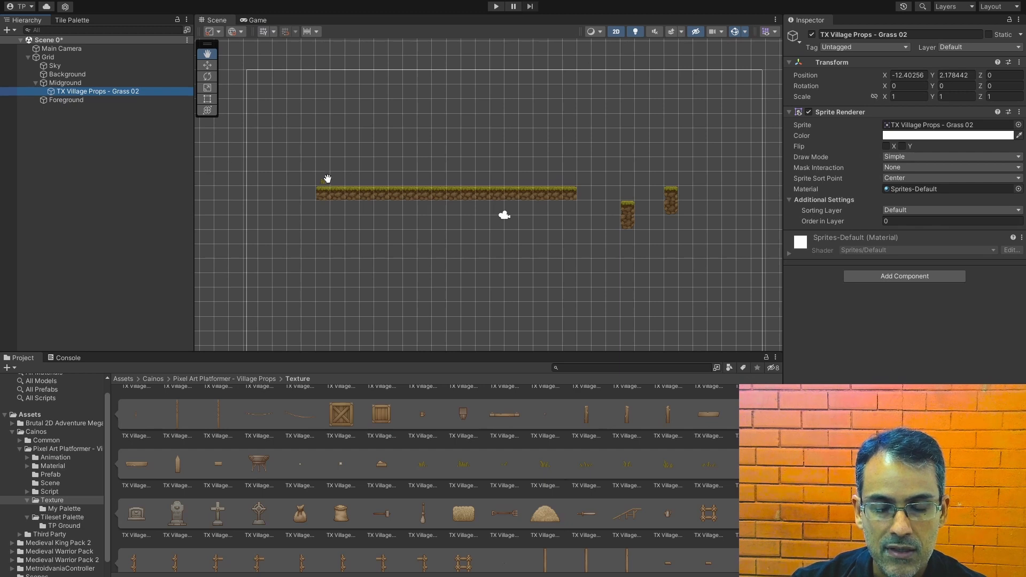
Step: Lower the Grass 02 sprite onto the platform surface at Y 1.89 and inspect Midground's sorting settings
scroll(324, 201, "up", 5)
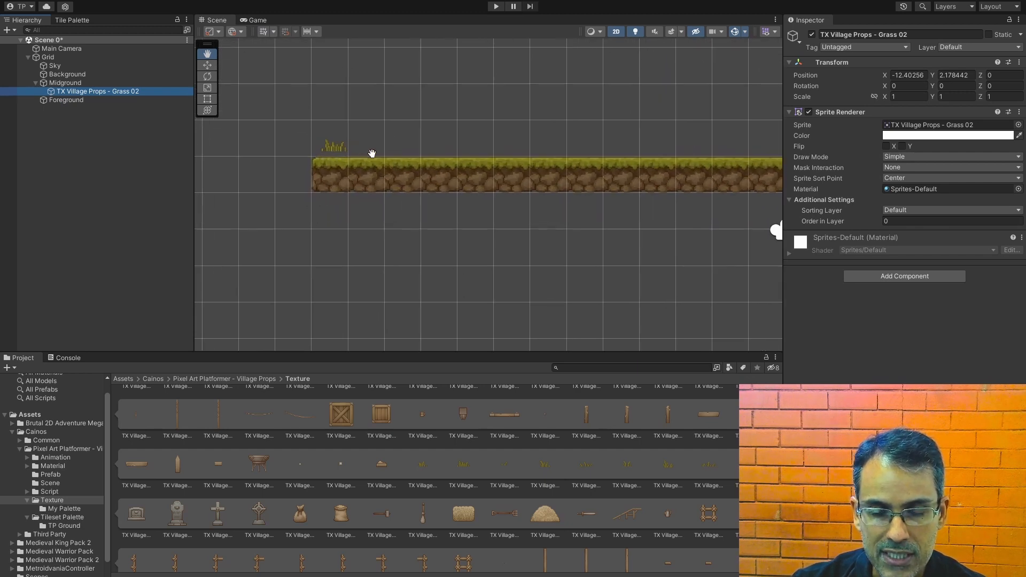
left_click_drag(377, 154, 375, 169)
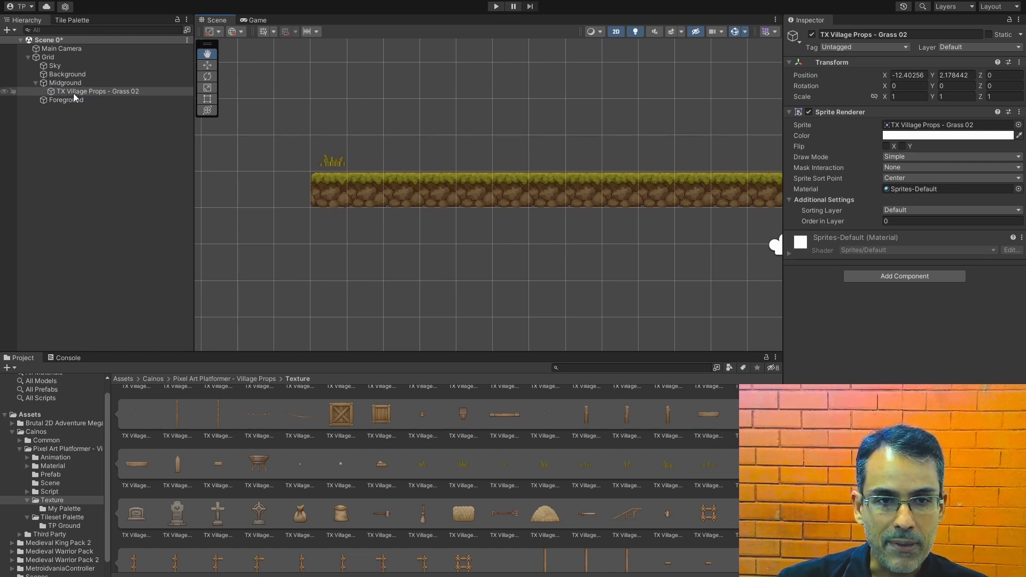
left_click(207, 65)
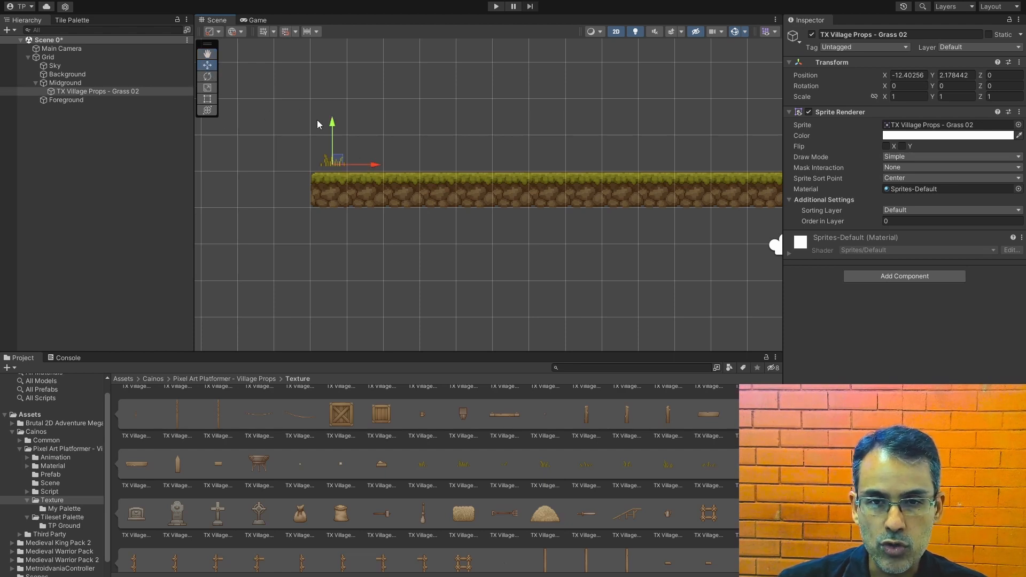
left_click_drag(332, 125, 333, 132)
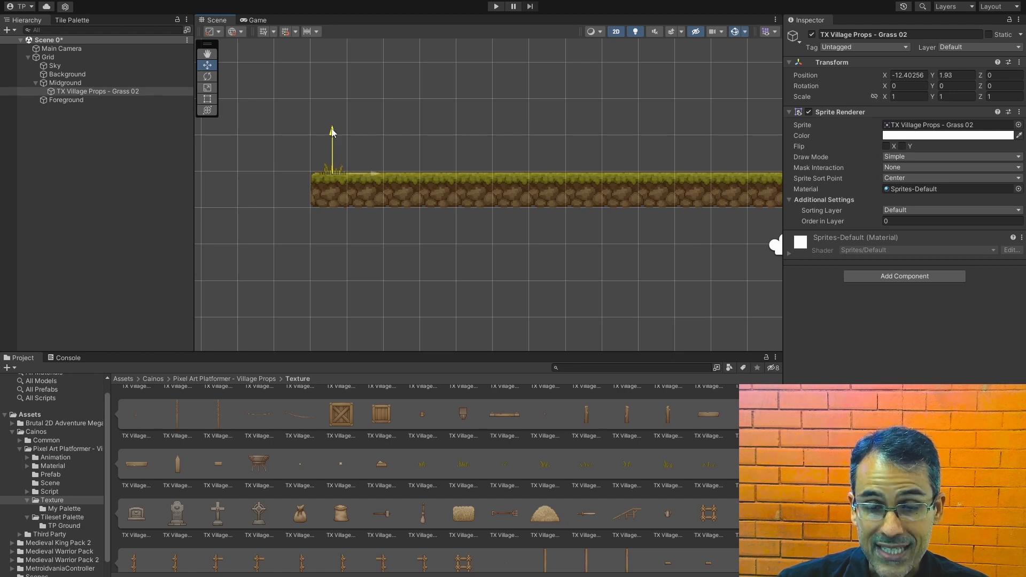
left_click_drag(332, 134, 332, 135)
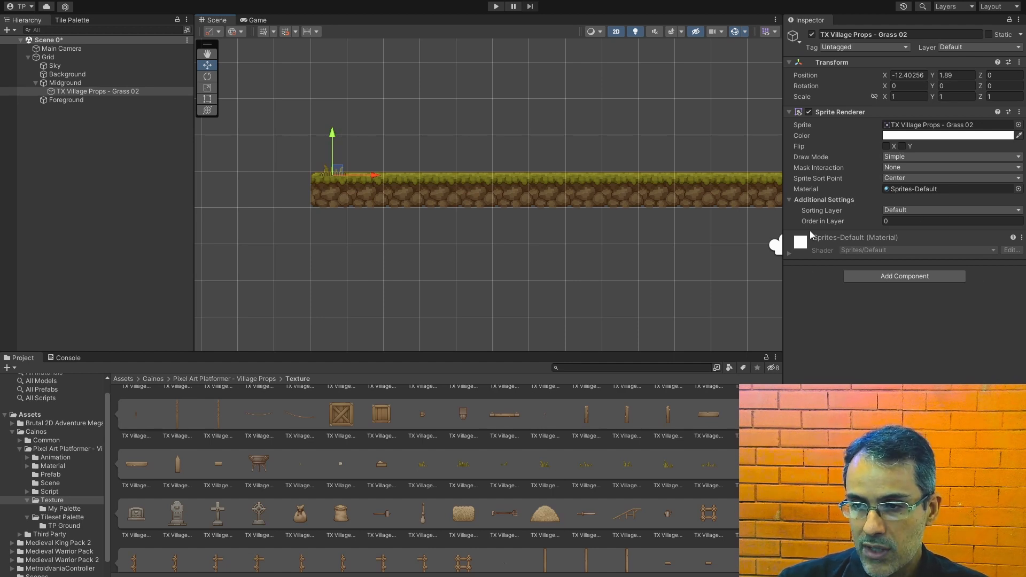
left_click(887, 223)
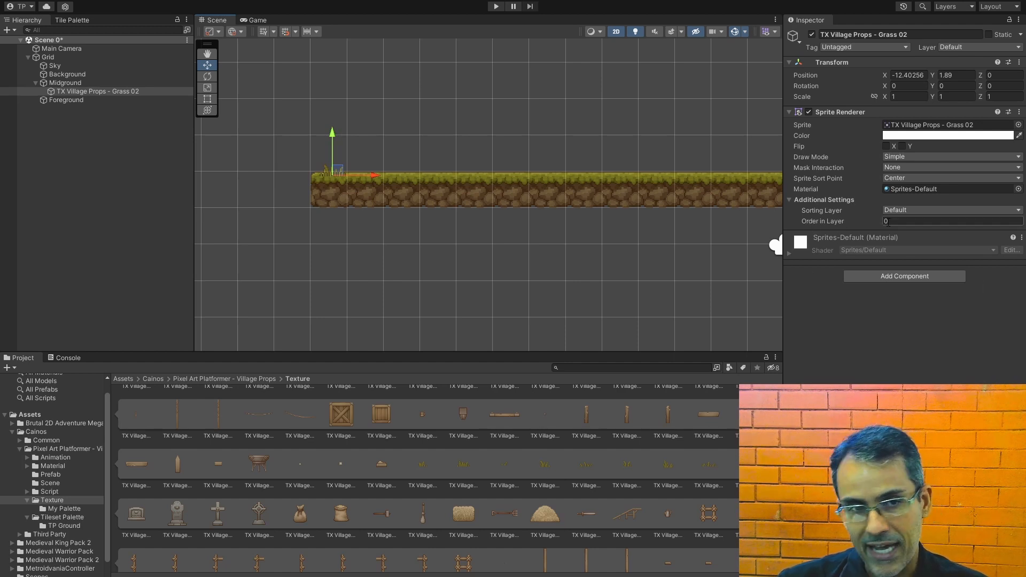
left_click(65, 83)
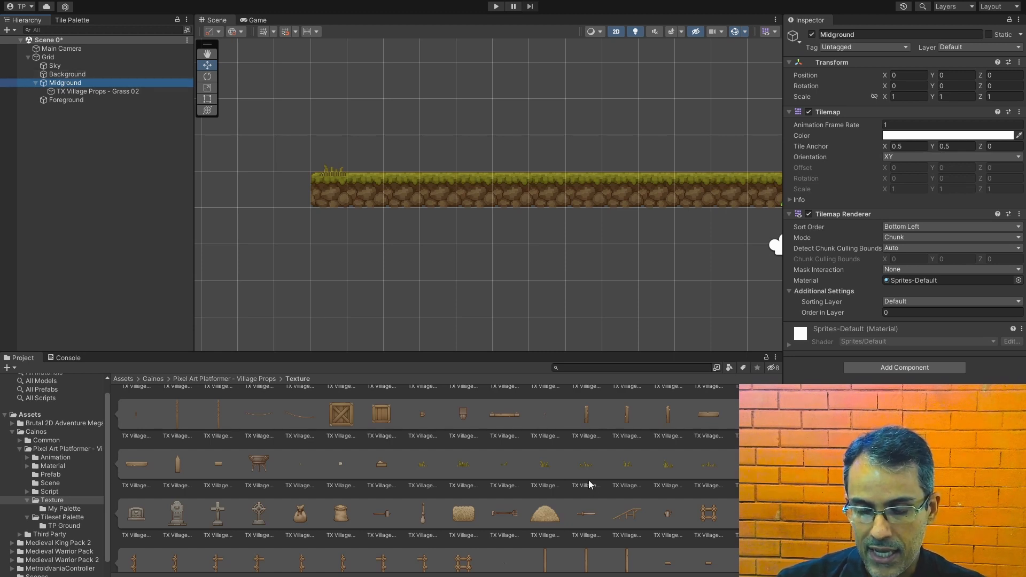
Step: Place the Hay Pile sprite on the platform at X -9.5, Y 2.5 and parent it to Background
left_click_drag(538, 524, 431, 169)
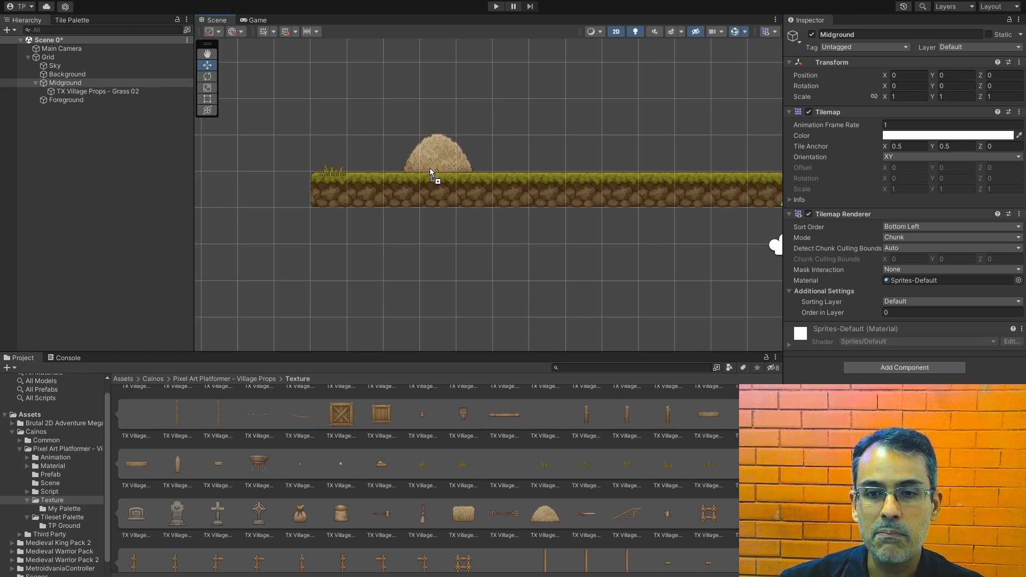
left_click_drag(430, 168, 429, 168)
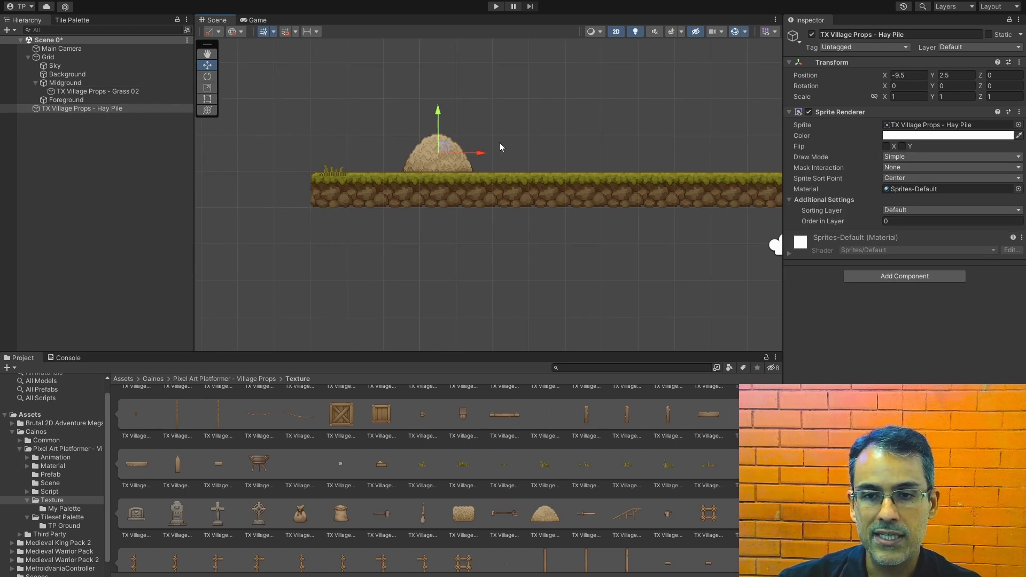
left_click_drag(63, 109, 68, 75)
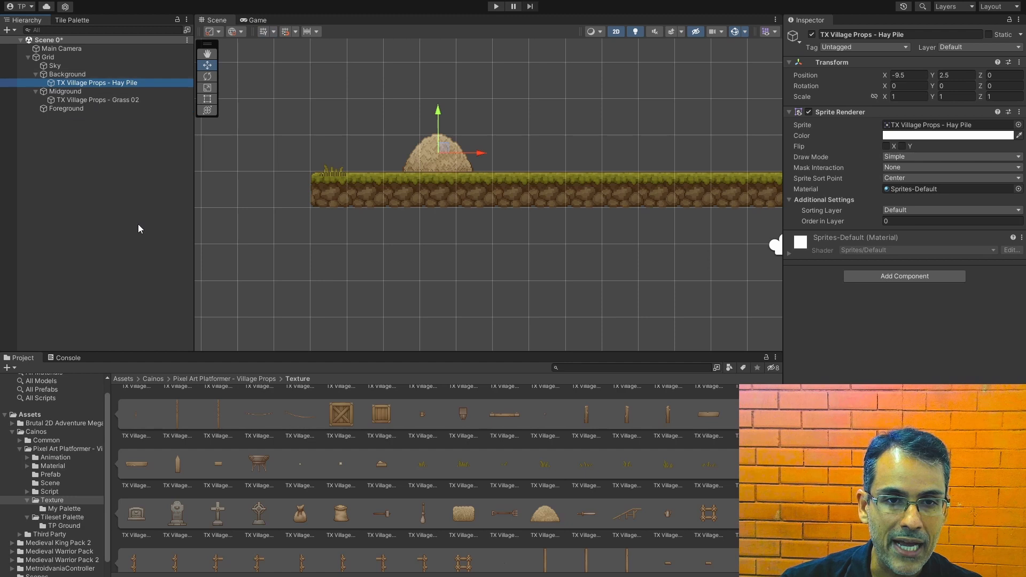
Step: Add a sorting layer named BackgroundLayer, starting from the Background tilemap's renderer settings
left_click(78, 77)
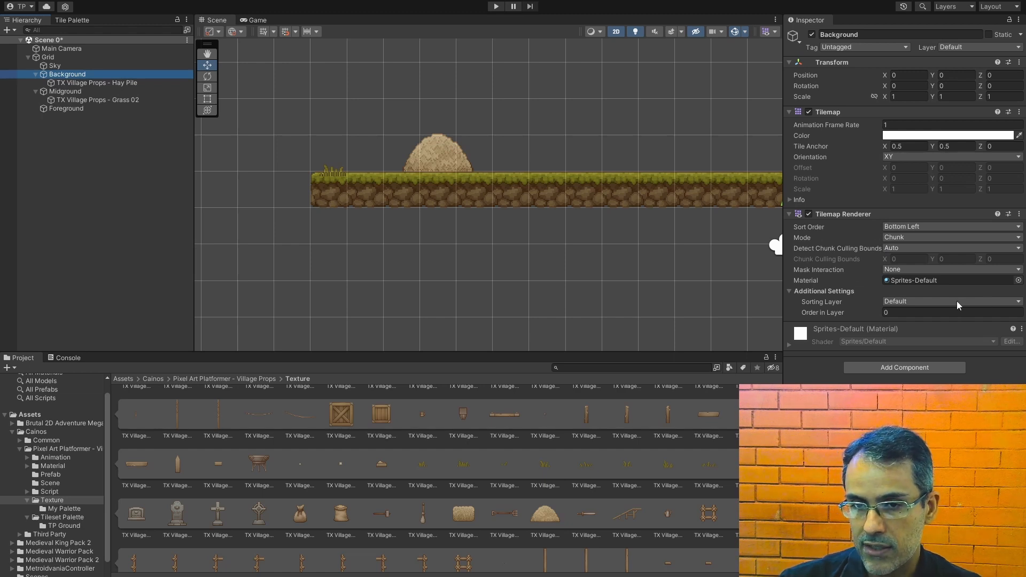
left_click(902, 303)
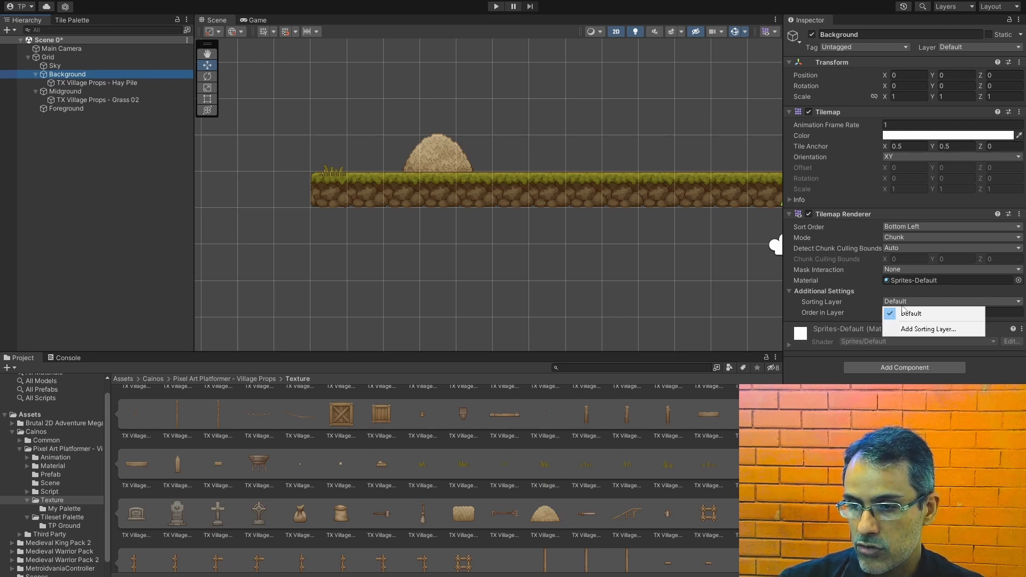
left_click(915, 330)
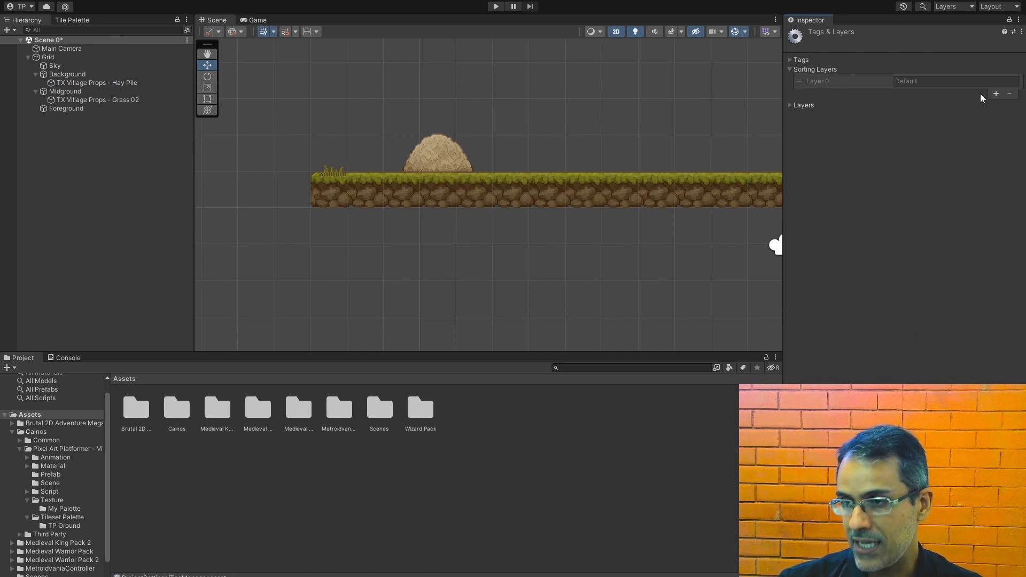
left_click(996, 94)
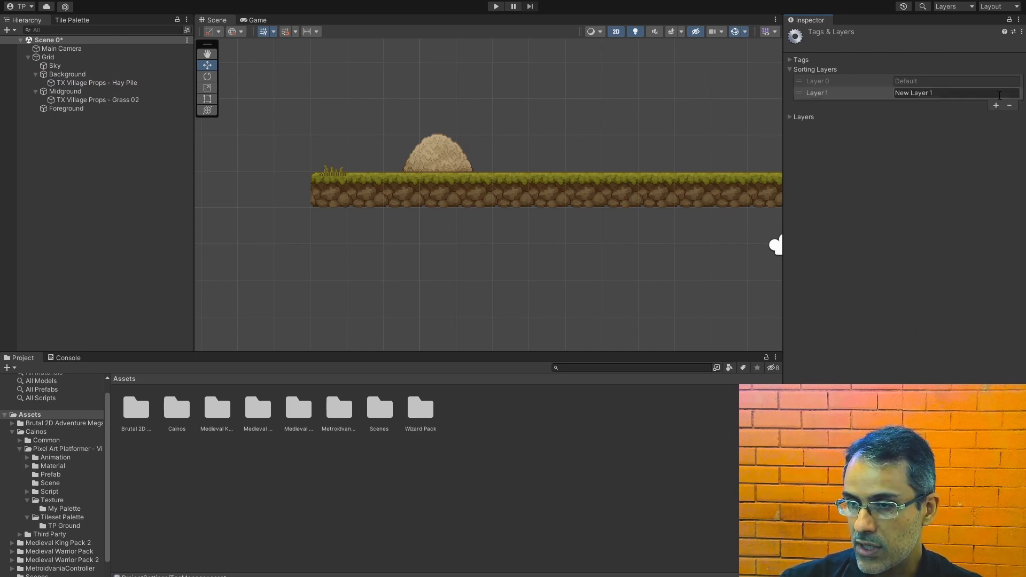
left_click(999, 94)
type("BackgroundLayer")
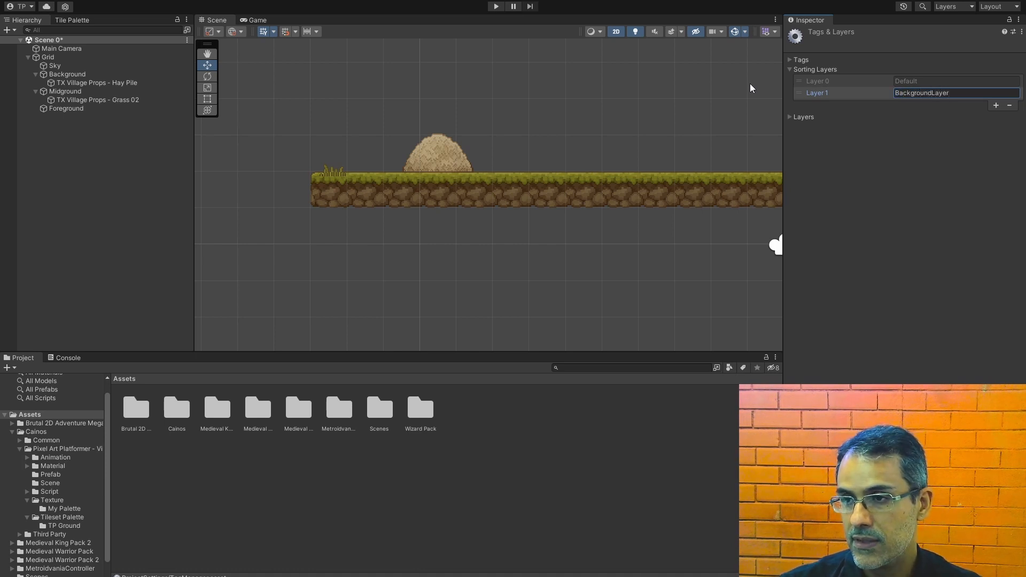
Step: Assign the BackgroundLayer sorting layer to the Background tilemap and the Hay Pile sprite
left_click(59, 76)
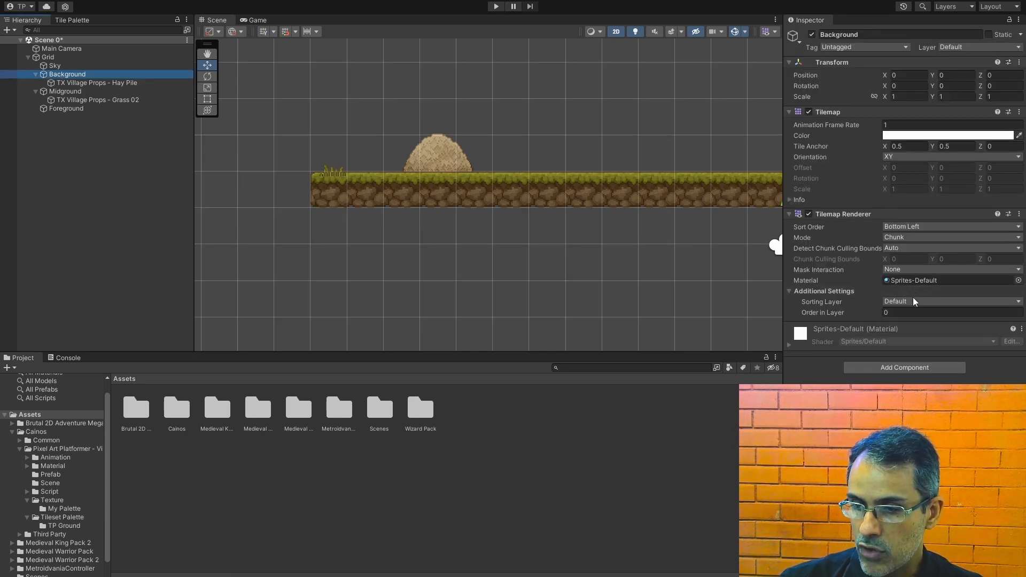
left_click(915, 302)
left_click(917, 324)
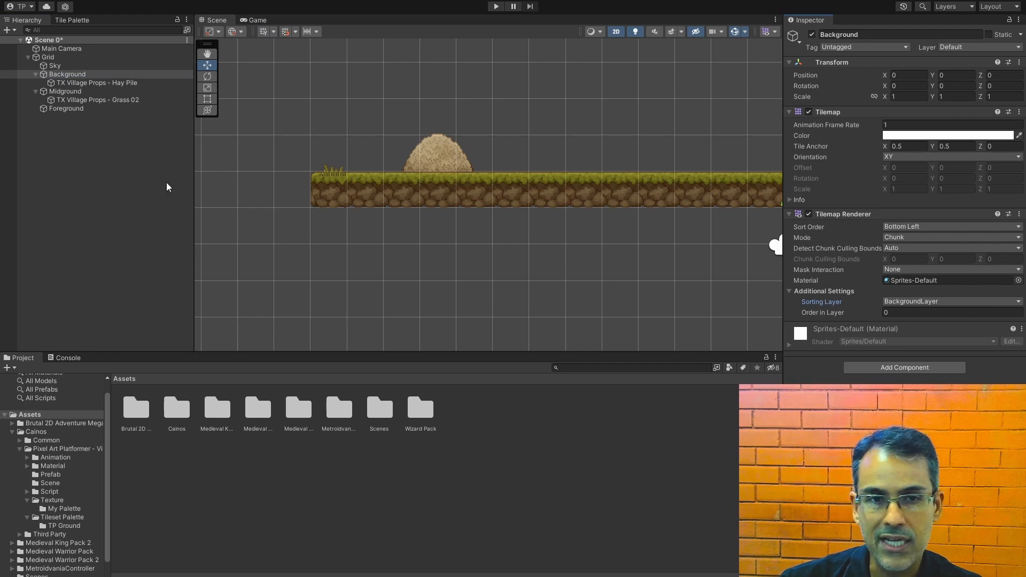
left_click(108, 83)
left_click(913, 210)
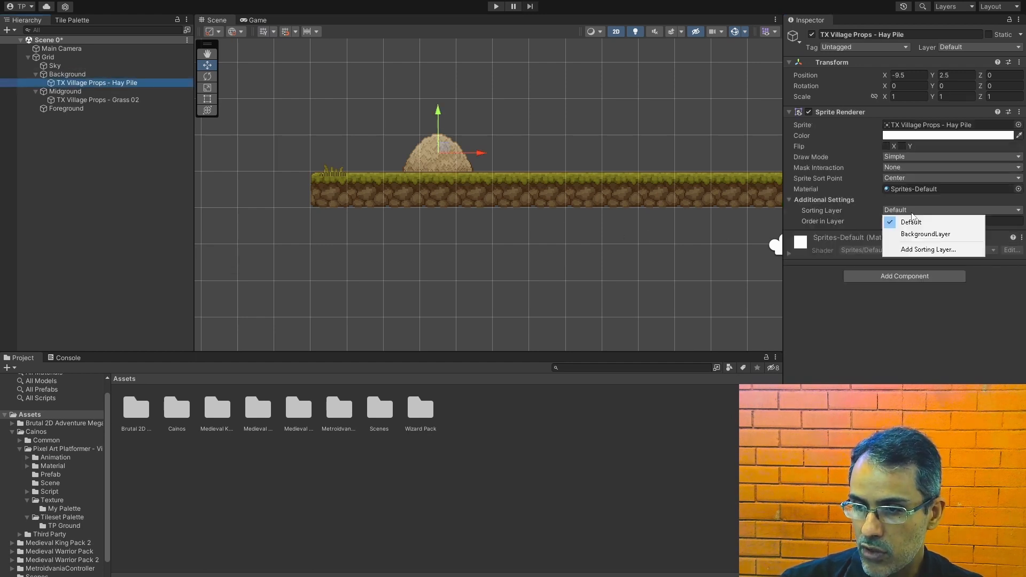
left_click(923, 234)
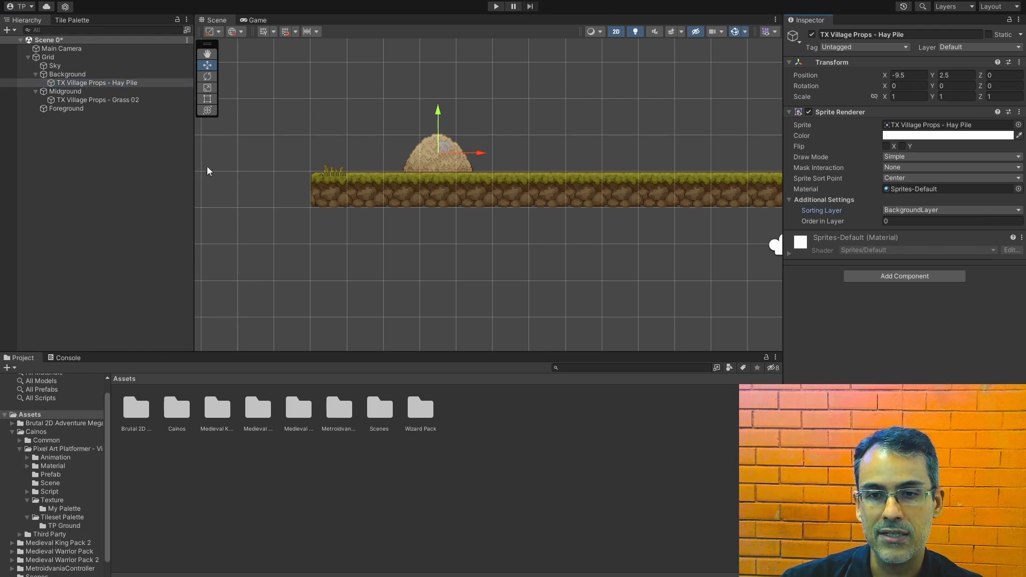
Step: Try to reorder BackgroundLayer relative to Default among the sorting layers
left_click(986, 210)
left_click(960, 250)
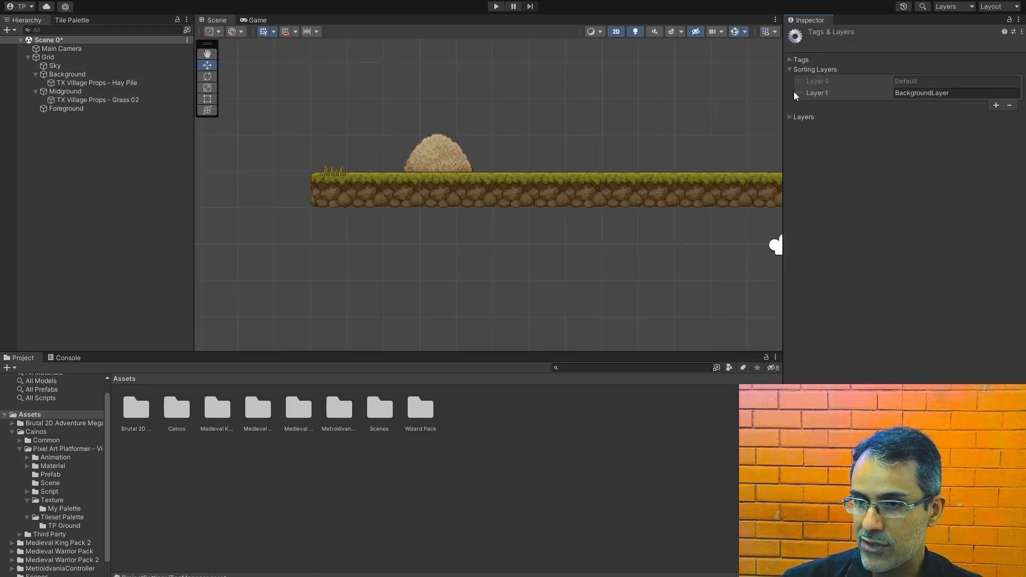
mouse_move(800, 97)
left_mouse_down()
mouse_move(803, 84)
mouse_move(801, 95)
left_mouse_up()
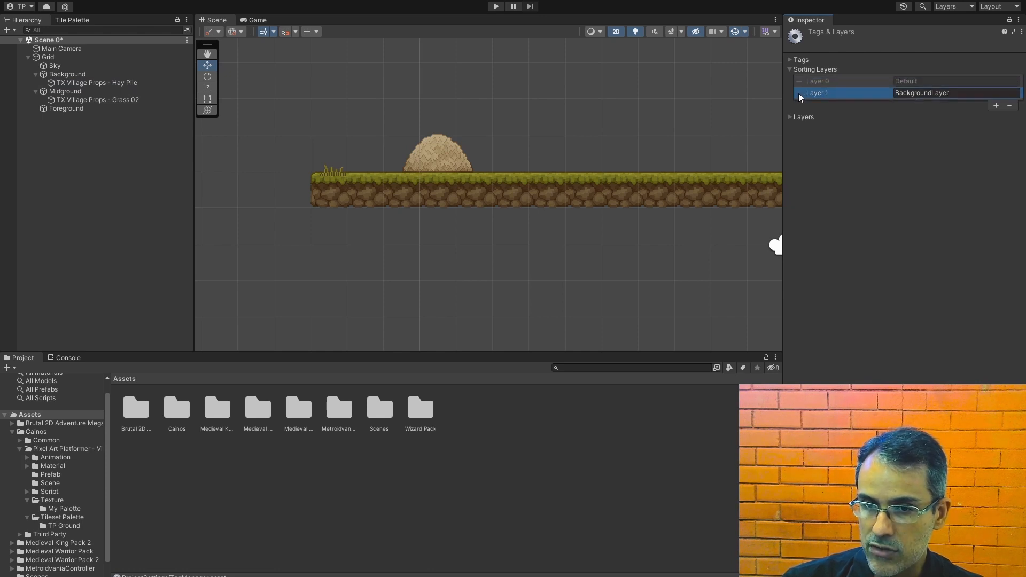
Step: Lower the Hay Pile to Y 2.19 and set its sorting layer to Default
left_click(93, 85)
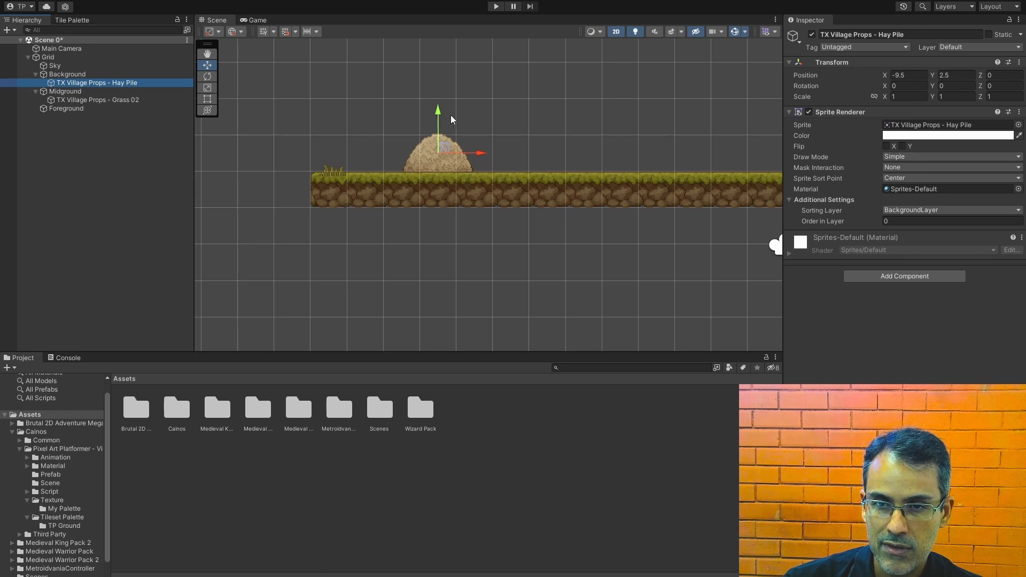
left_click_drag(441, 113, 442, 124)
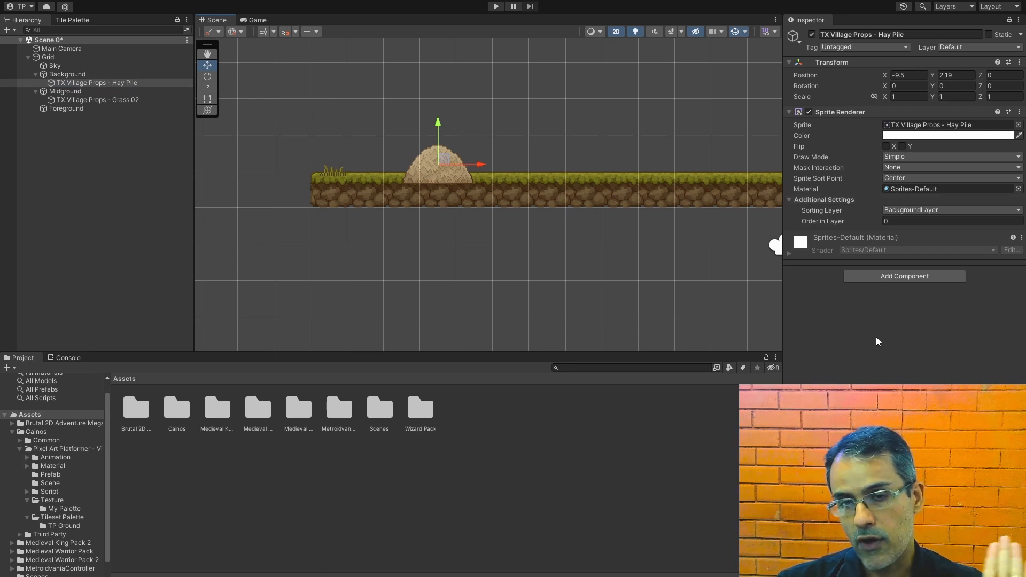
left_click(904, 210)
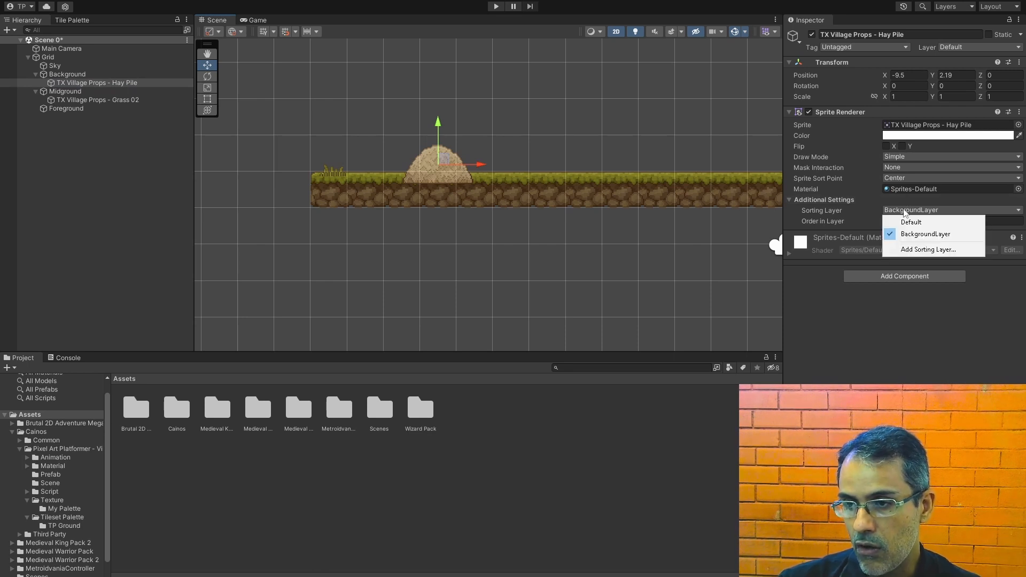
left_click(905, 221)
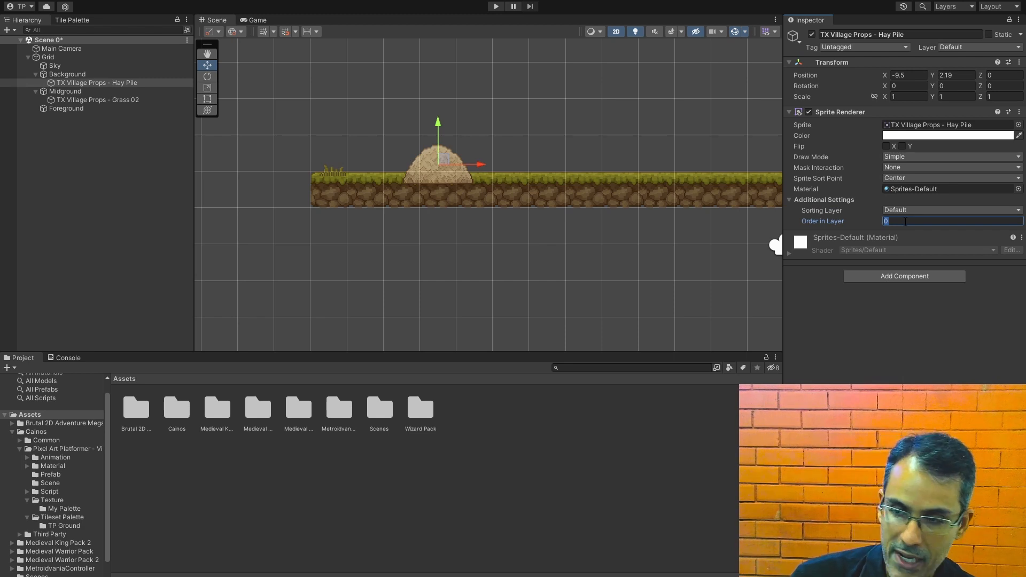
Step: Try an Order in Layer of -5 on the Hay Pile sprite and return it to 0
left_click(63, 95)
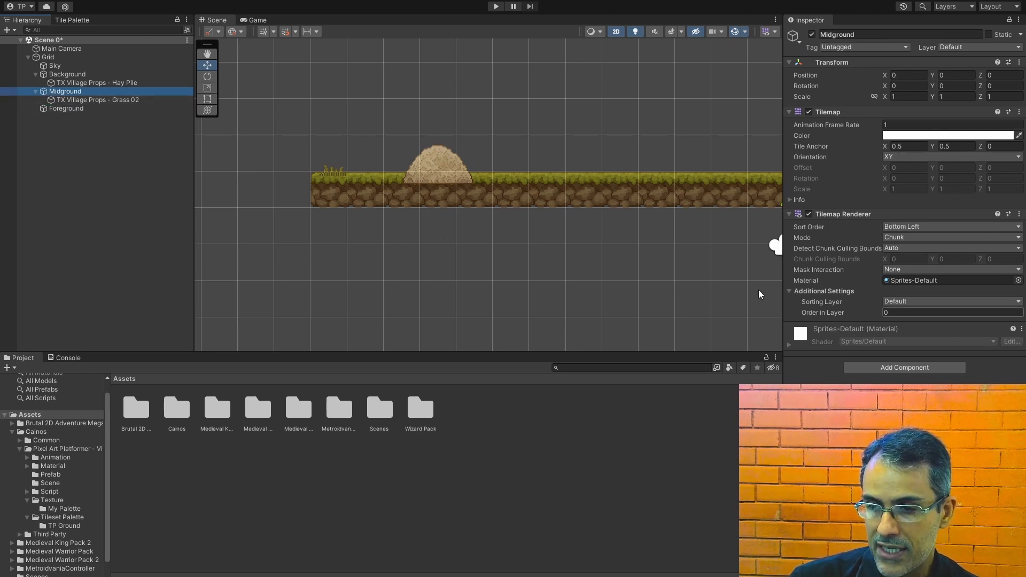
left_click(80, 85)
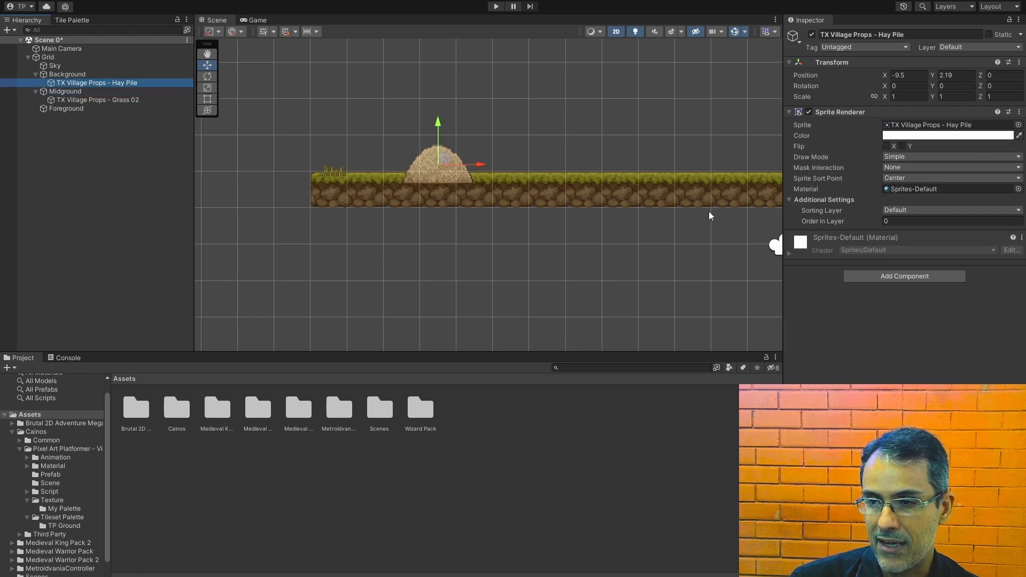
left_click(893, 223)
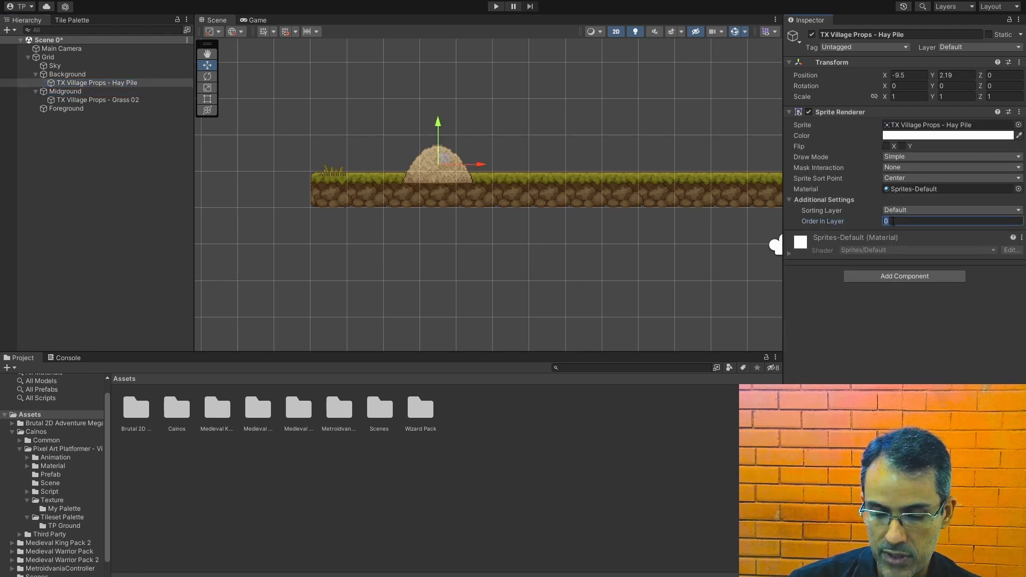
type("-5")
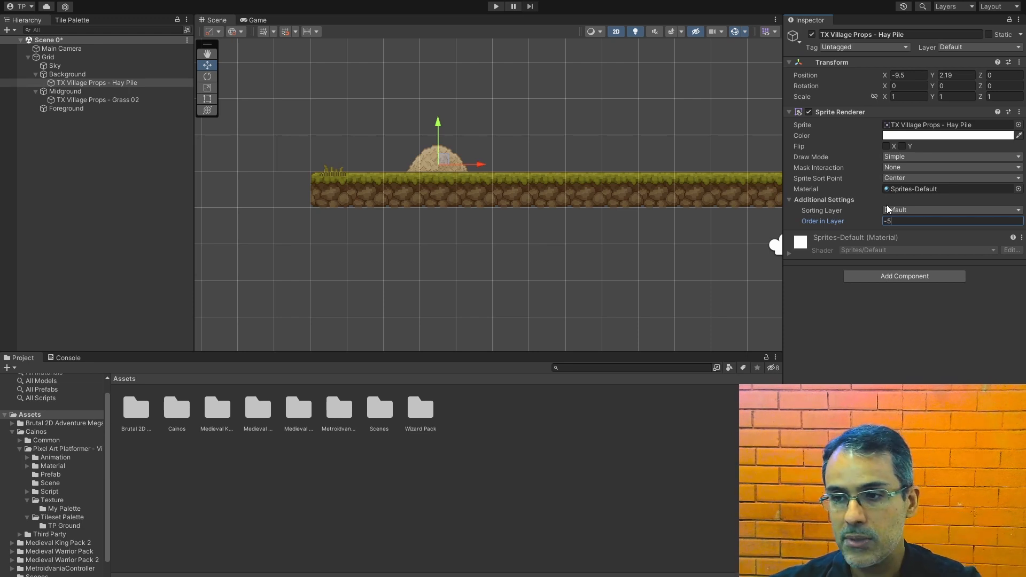
key("BackSpace")
key("BackSpace")
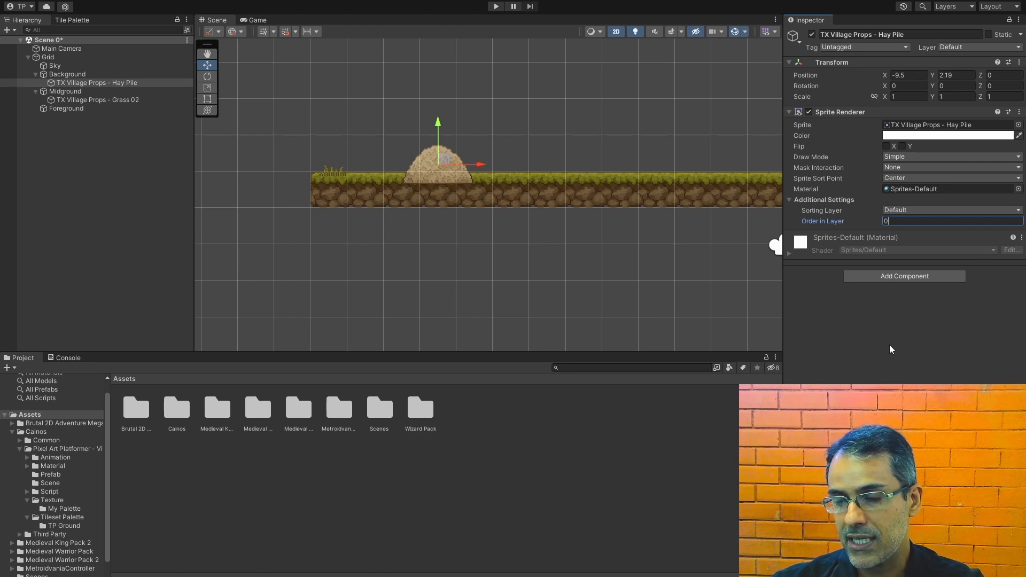
Step: Move BackgroundLayer ahead of Default in the sorting layer order and assign it to the Hay Pile sprite
left_click(894, 210)
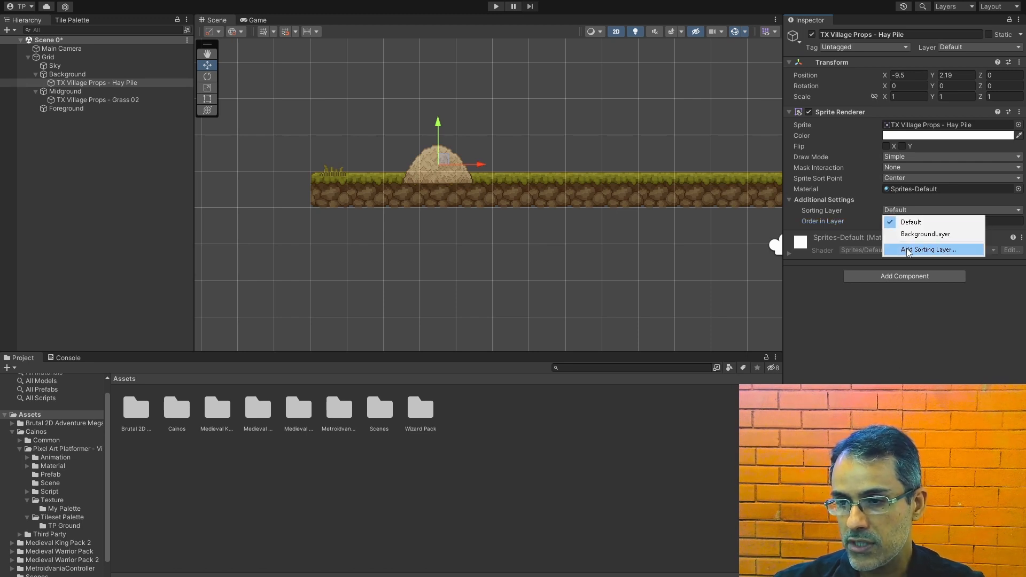
left_click(909, 250)
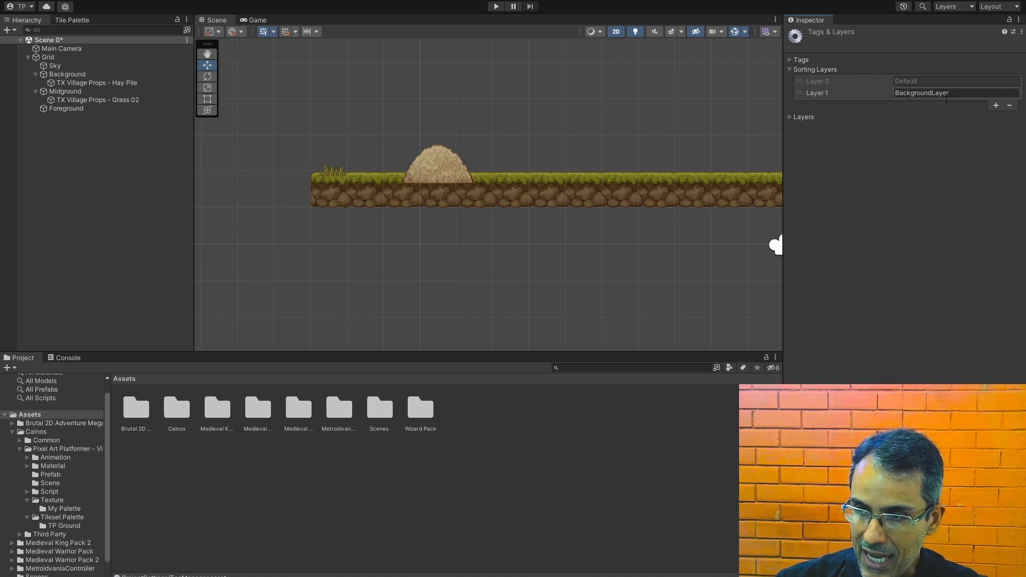
left_click_drag(799, 94, 799, 84)
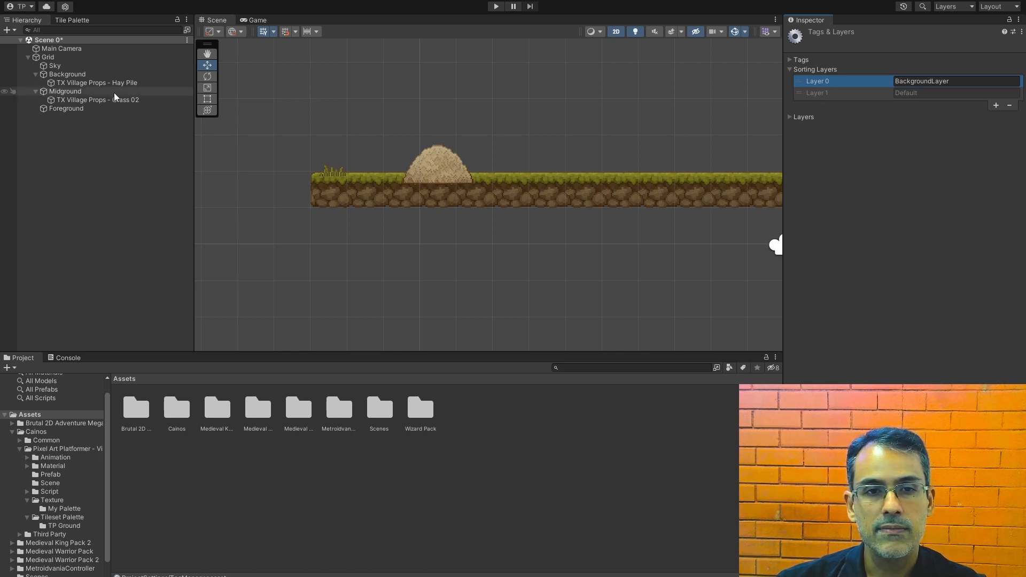
left_click(128, 84)
left_click(895, 210)
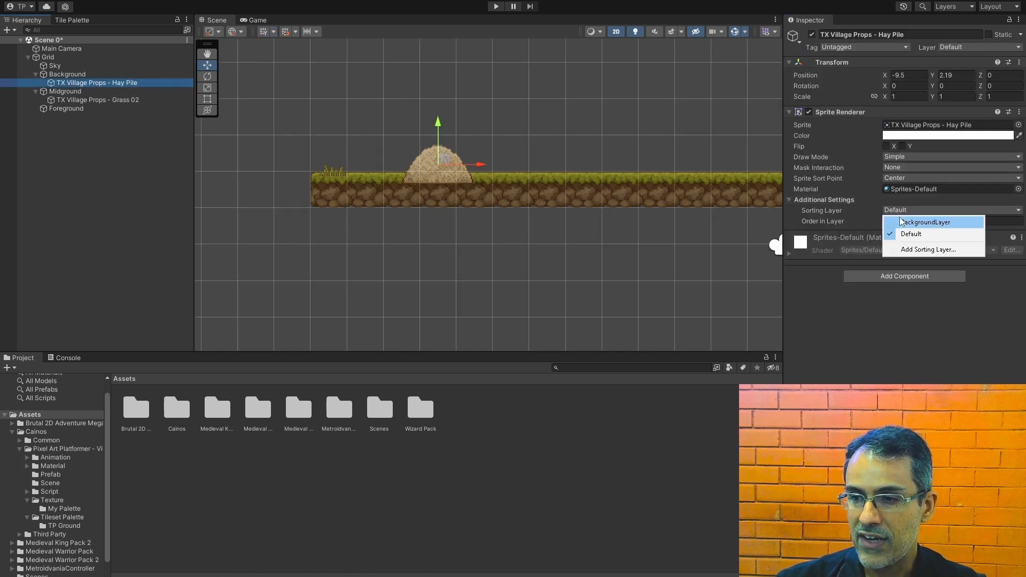
left_click(902, 222)
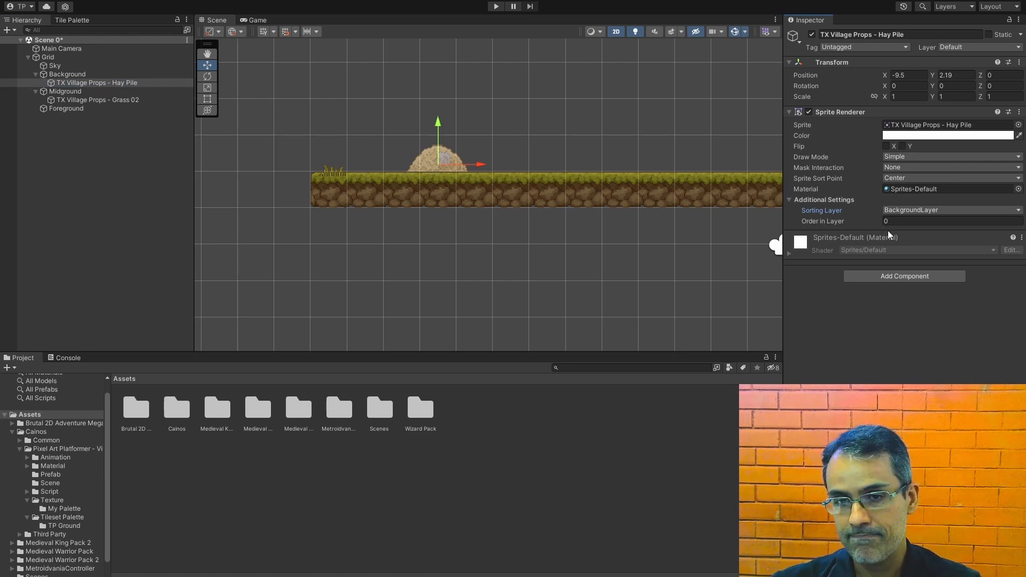
Step: Set the Grass 02 sprite's Order in Layer to -5 and raise it to Y 1.98
left_click(101, 100)
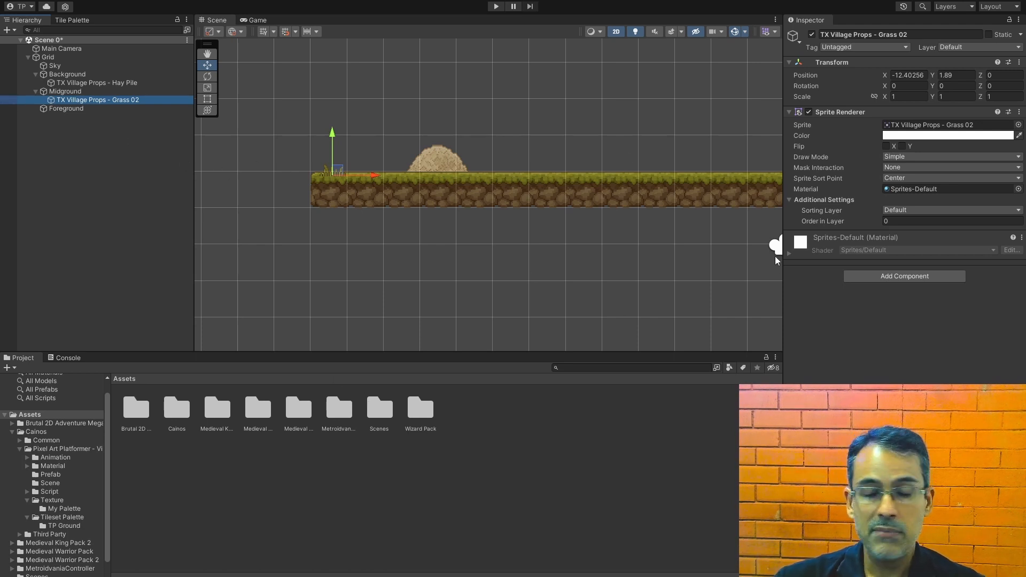
left_click(903, 220)
type("-5")
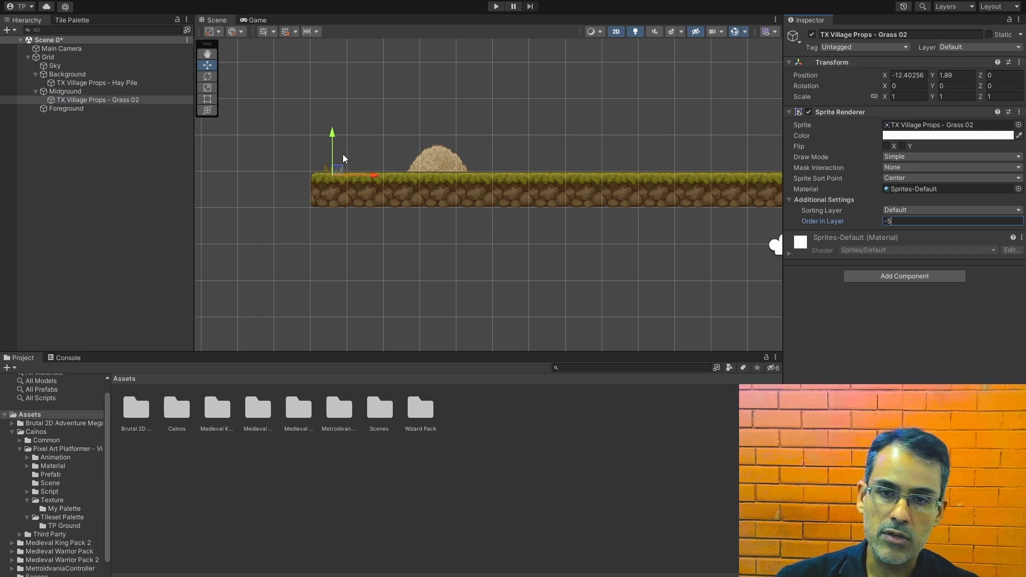
left_click_drag(334, 137, 337, 133)
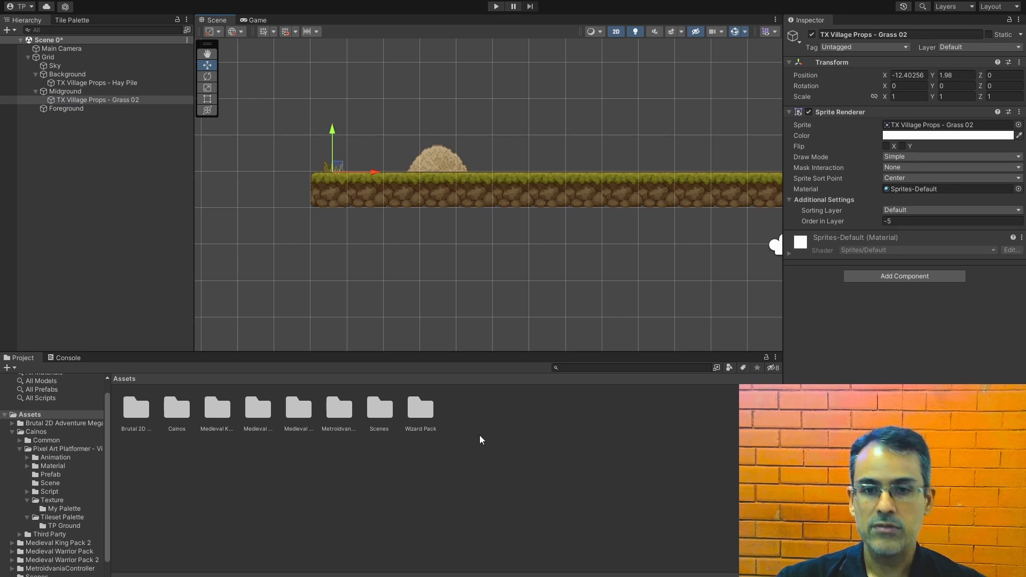
left_click(92, 240)
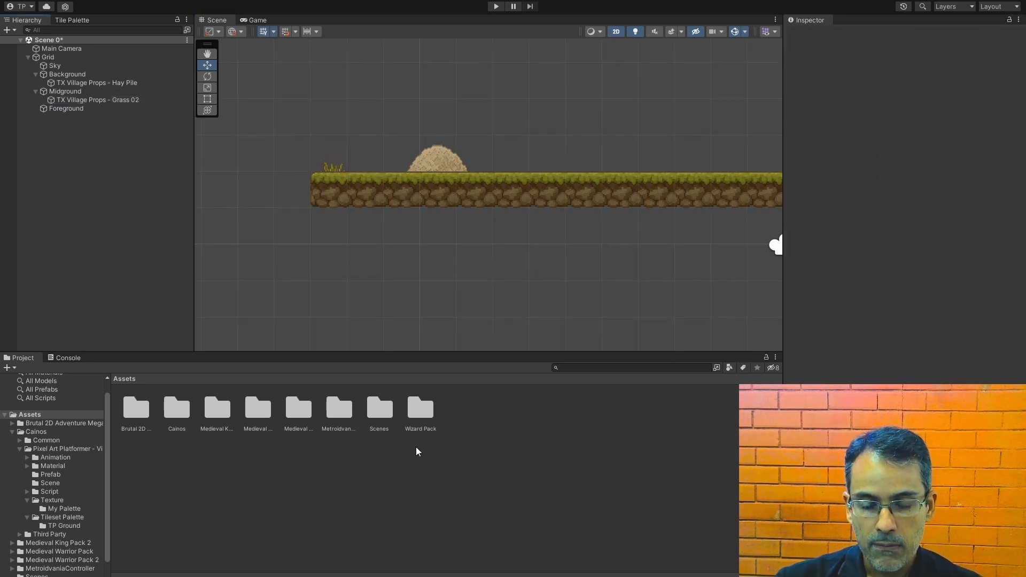
Step: Place the Grass 04, Grass 06 and Grass 09 sprites from the Village Props Texture folder along the platform's surface, at about X -8.33, -5.09 and -1.47
double_click(182, 422)
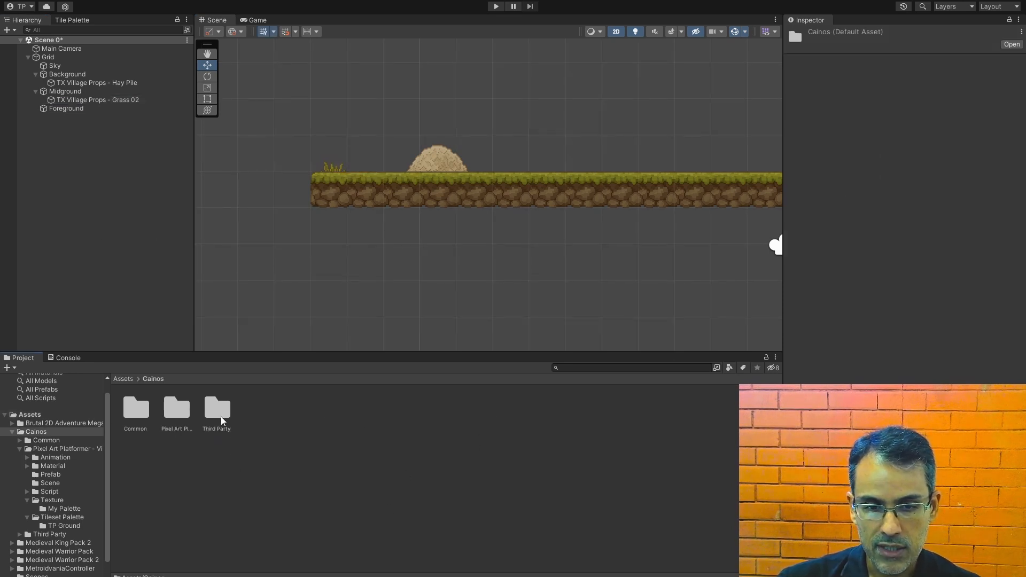
double_click(182, 420)
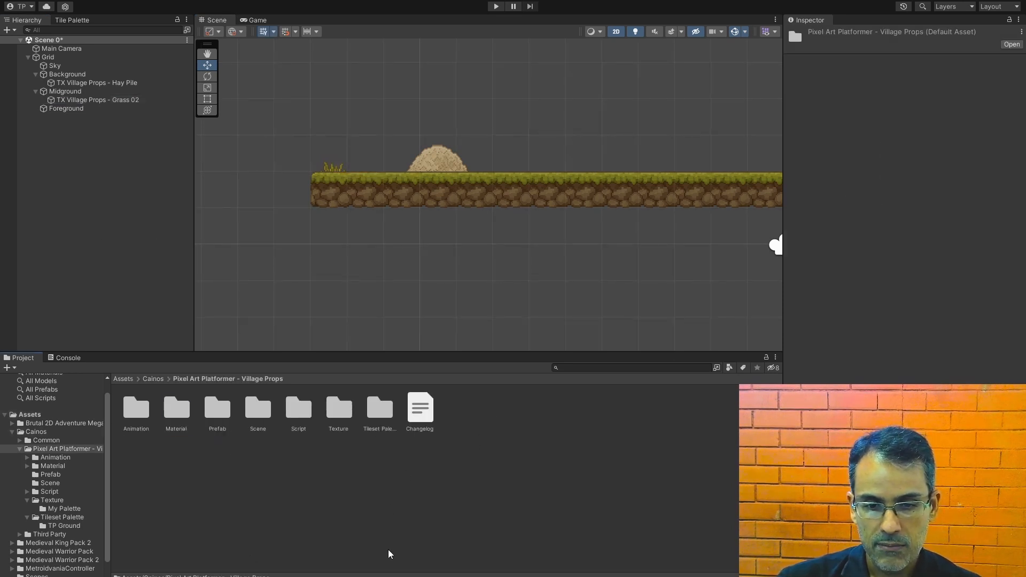
double_click(343, 410)
scroll(553, 502, "down", 3)
left_click_drag(552, 502, 481, 180)
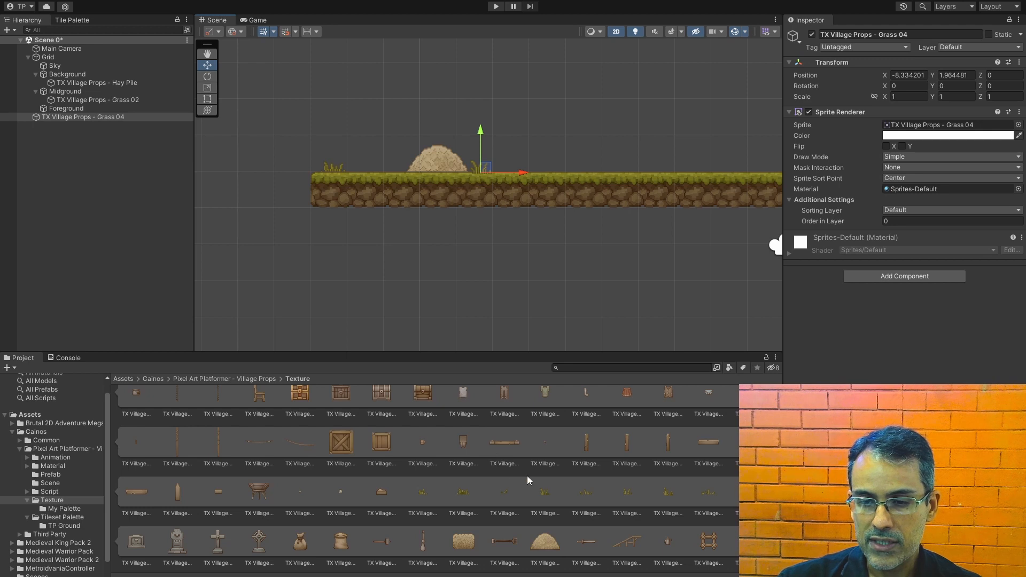
left_click_drag(553, 498, 599, 175)
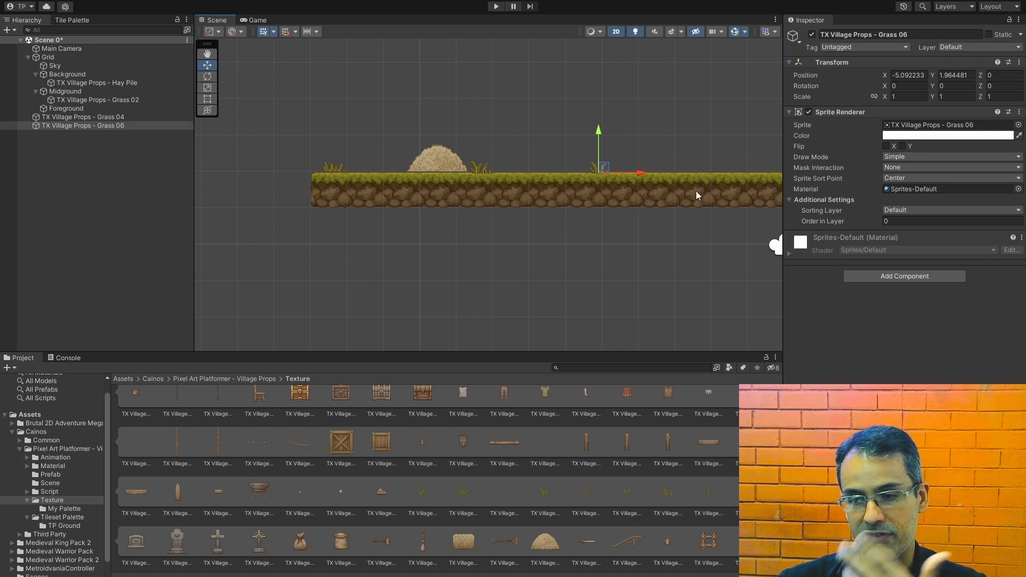
left_click_drag(748, 492, 732, 172)
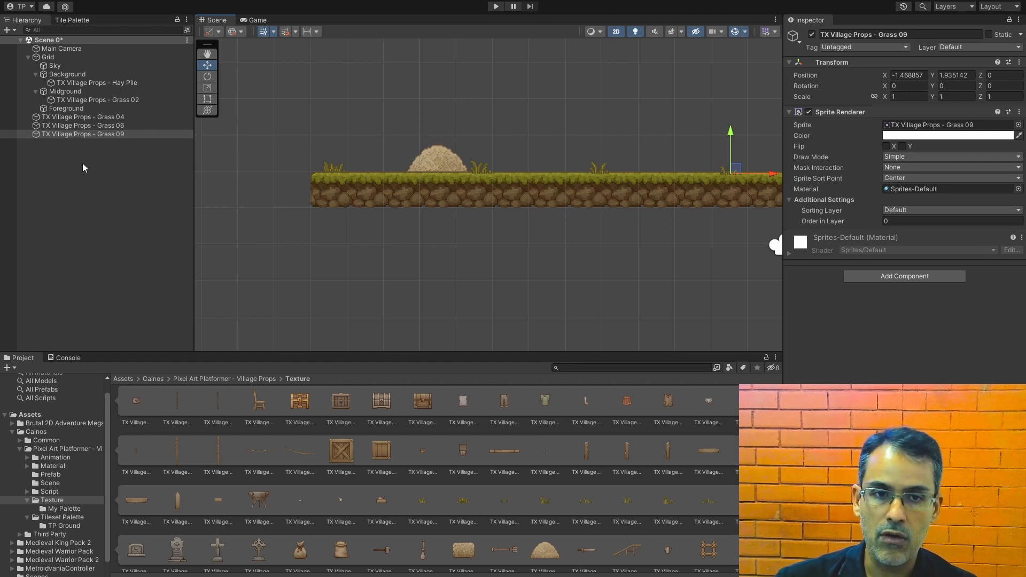
Step: Set Order in Layer to -5 for Grass 04, Grass 06 and Grass 09 and parent them under Midground
left_click(109, 117)
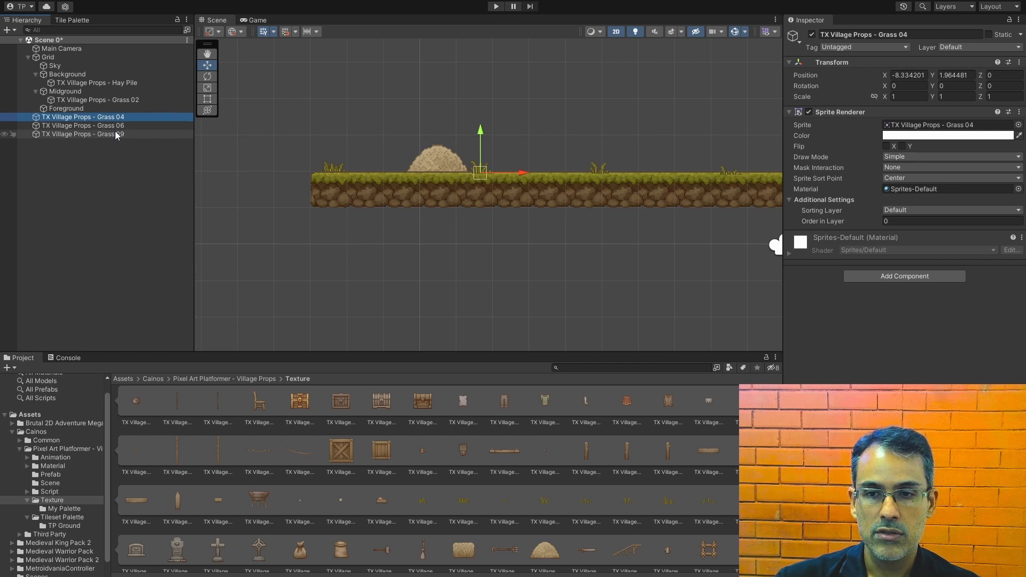
left_click(116, 134, "shift")
left_click(919, 221)
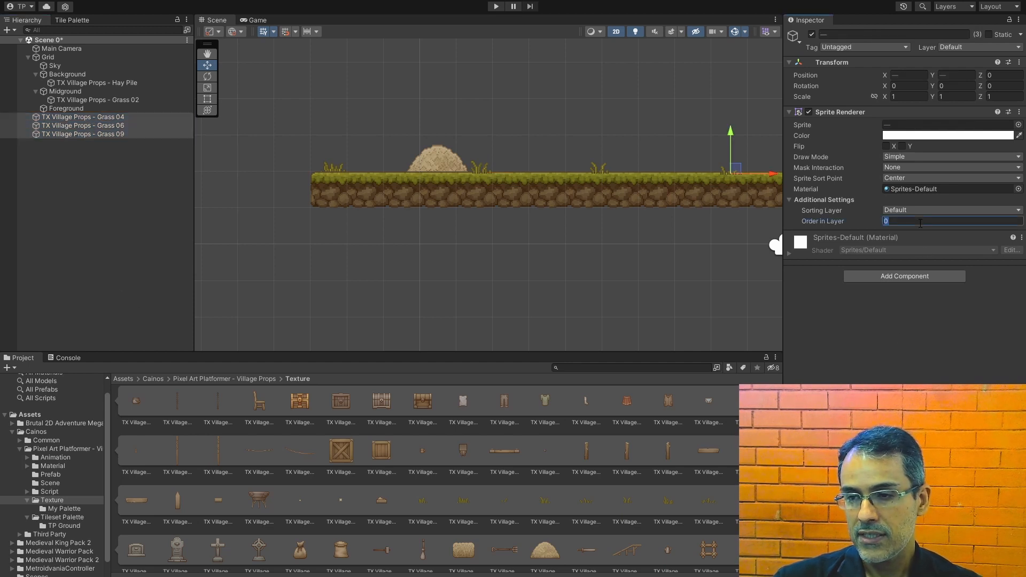
type("-5")
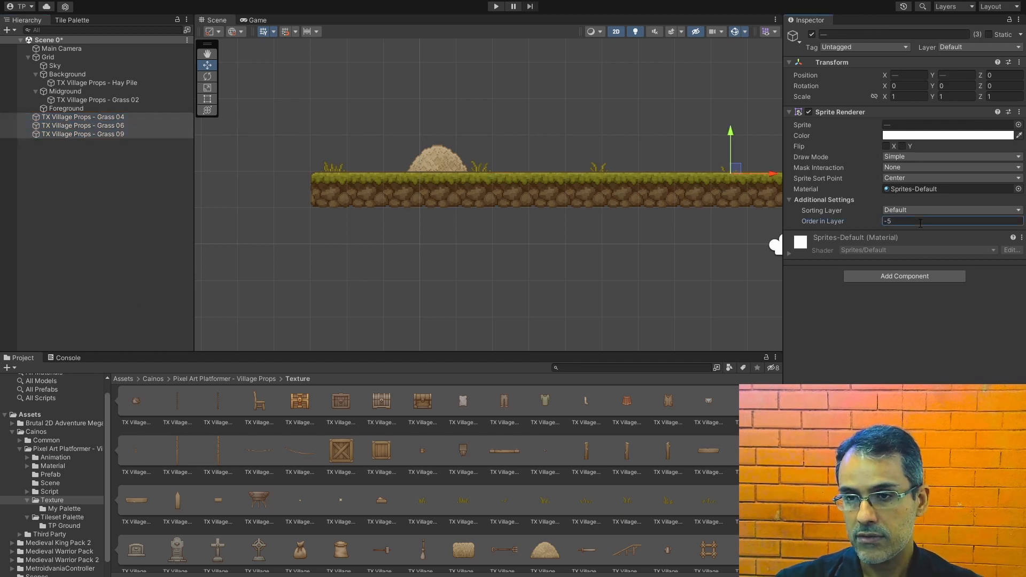
left_click_drag(71, 120, 102, 108)
Step: Add the Brick Wall sprite under Background and place it on the platform's left end at X -10.79, Y 1.92
middle_click_drag(623, 283, 527, 267)
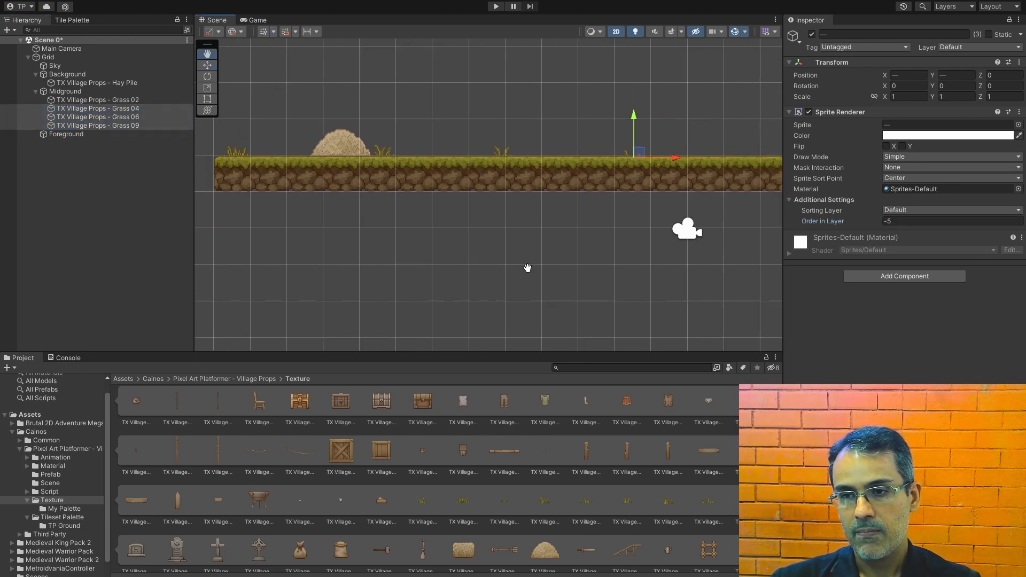
scroll(528, 268, "down", 2)
scroll(619, 281, "down", 2)
middle_click_drag(612, 288, 549, 282)
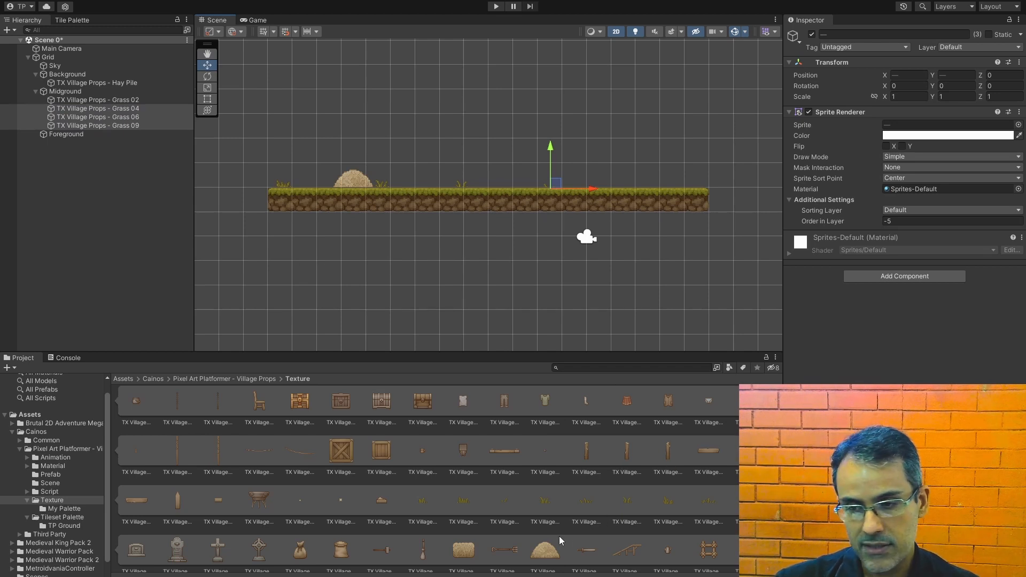
scroll(597, 521, "down", 3)
scroll(642, 505, "up", 4)
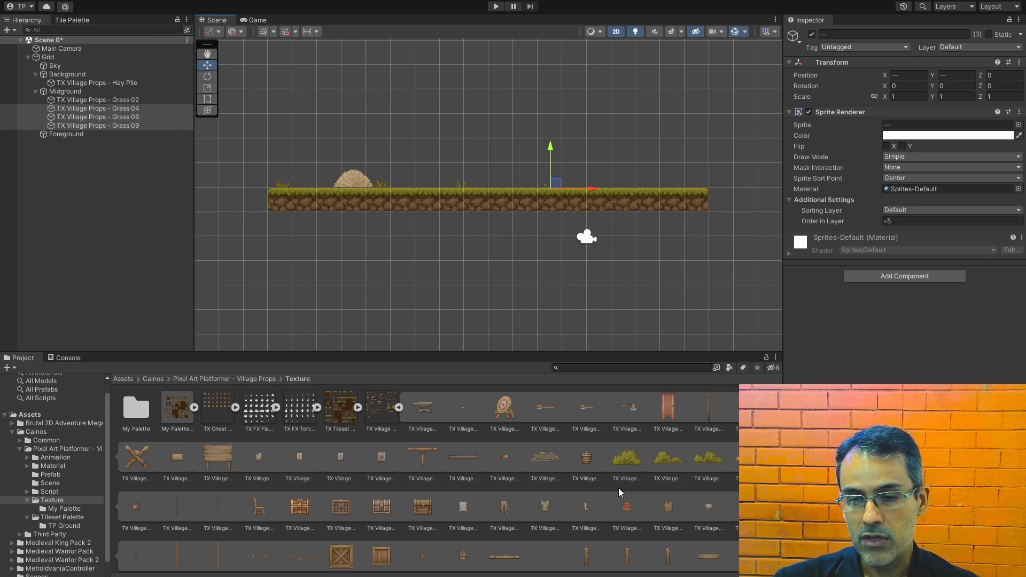
left_click(556, 463)
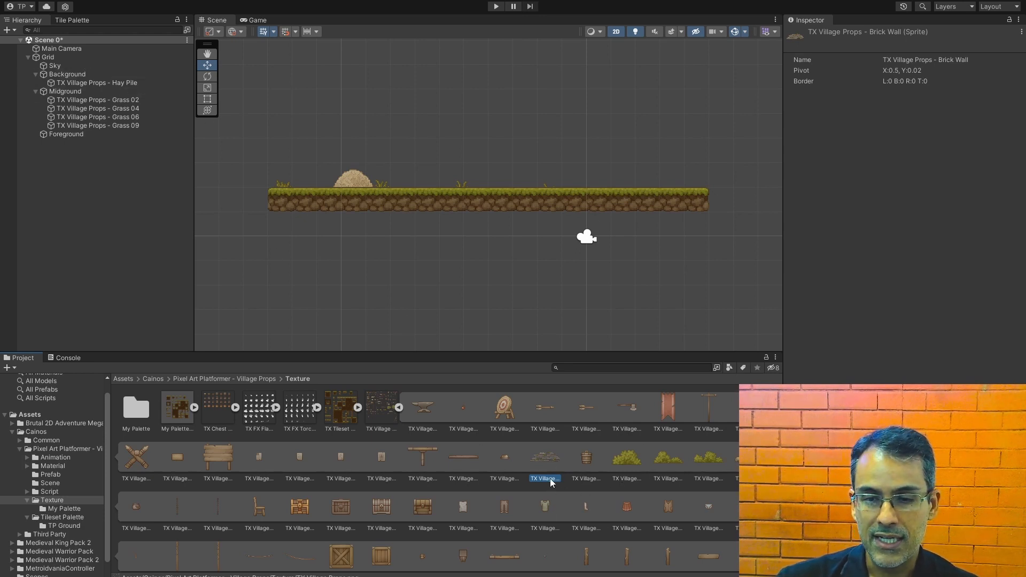
left_click_drag(547, 458, 79, 81)
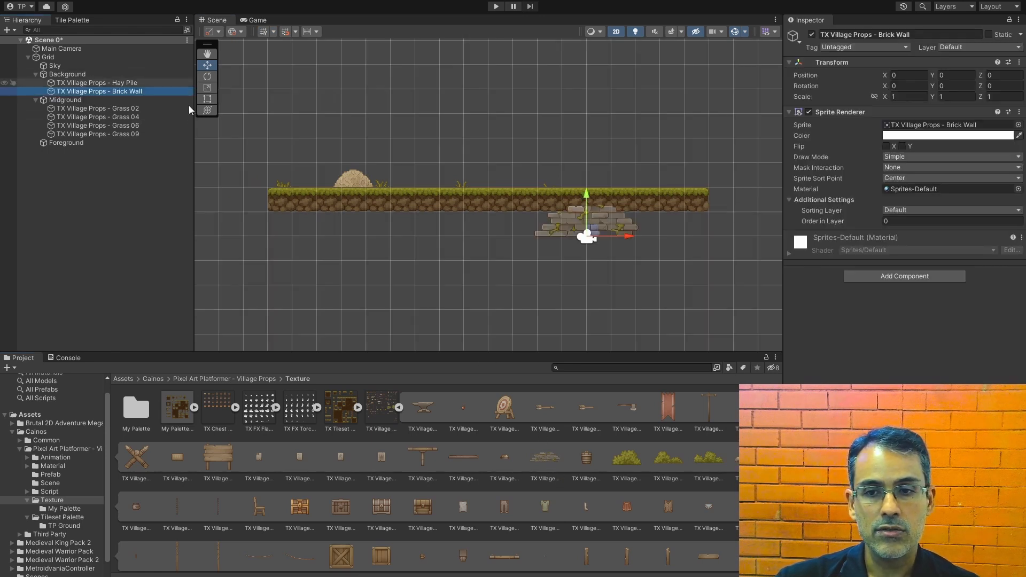
left_click_drag(594, 238, 329, 189)
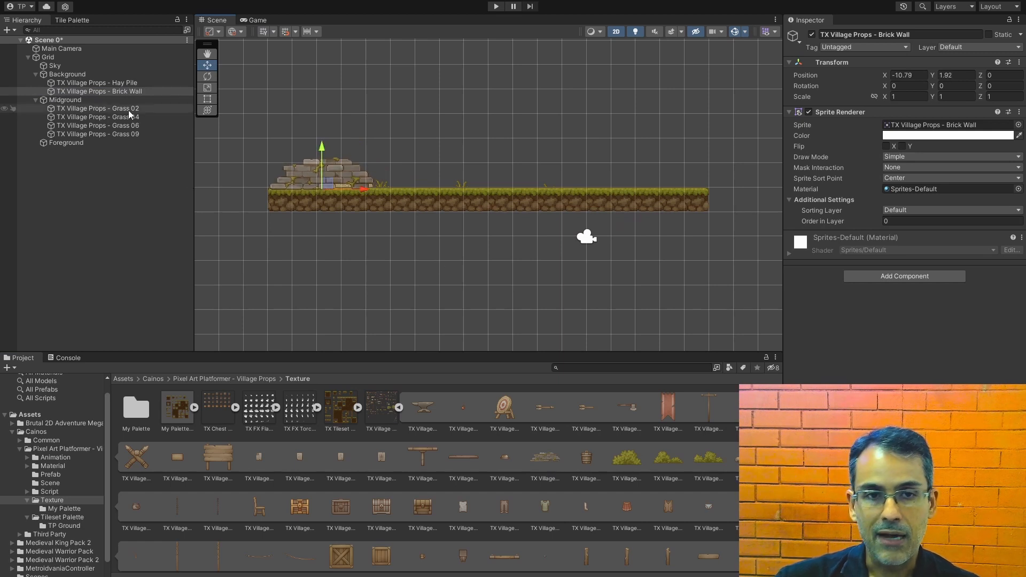
Step: Duplicate the Brick Wall three times and space the copies along the platform at X -6.82, -2.83 and 1.14
left_click(119, 92)
right_click(120, 92)
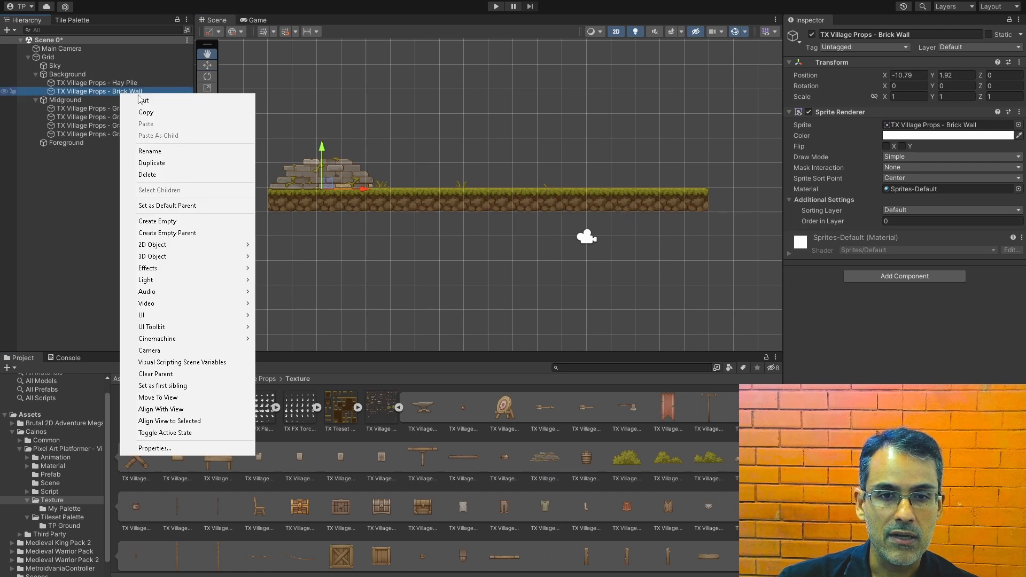
left_click(178, 166)
left_click_drag(369, 191, 469, 187)
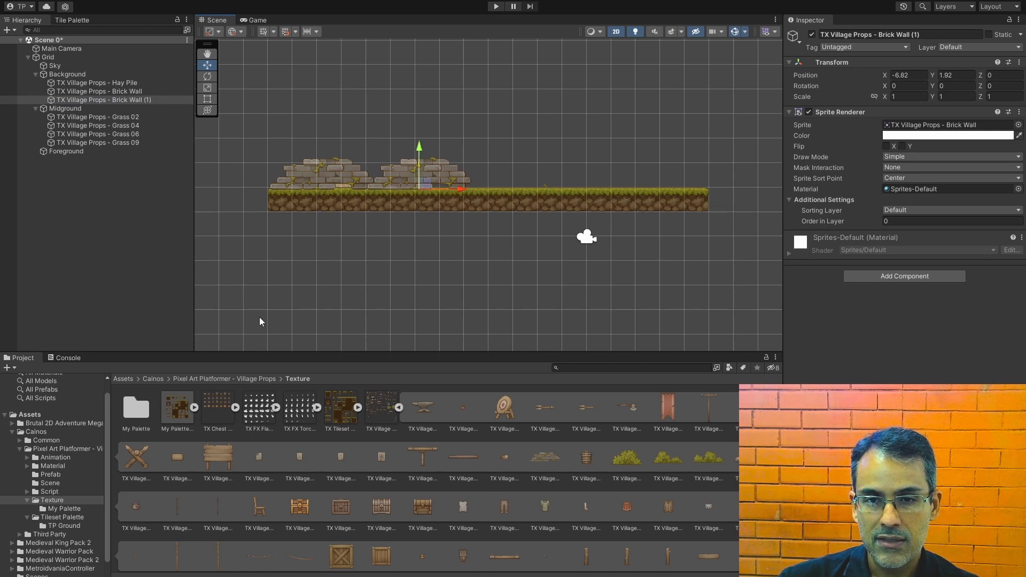
right_click(152, 100)
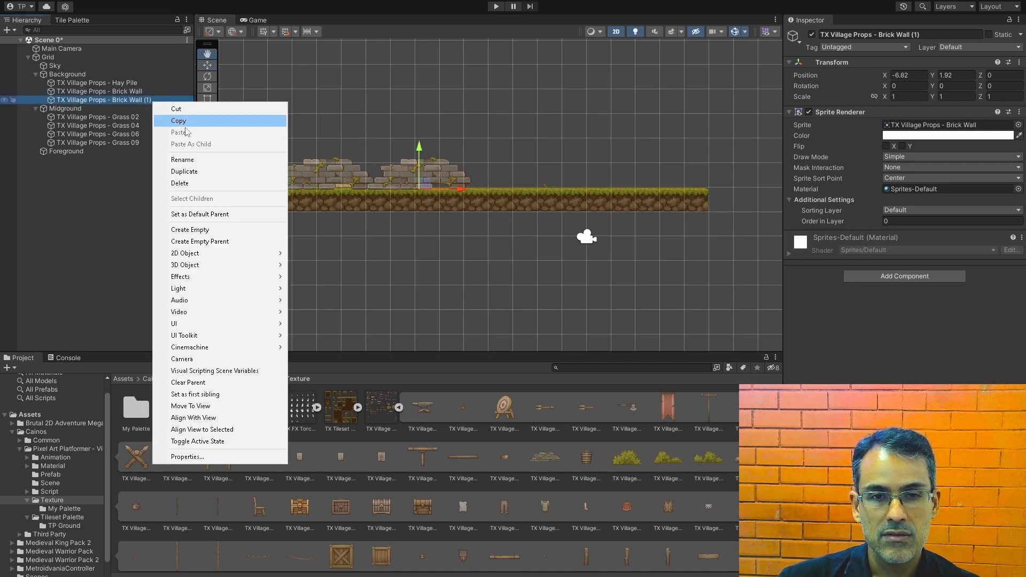
left_click(187, 171)
left_click_drag(462, 191, 561, 190)
right_click(88, 108)
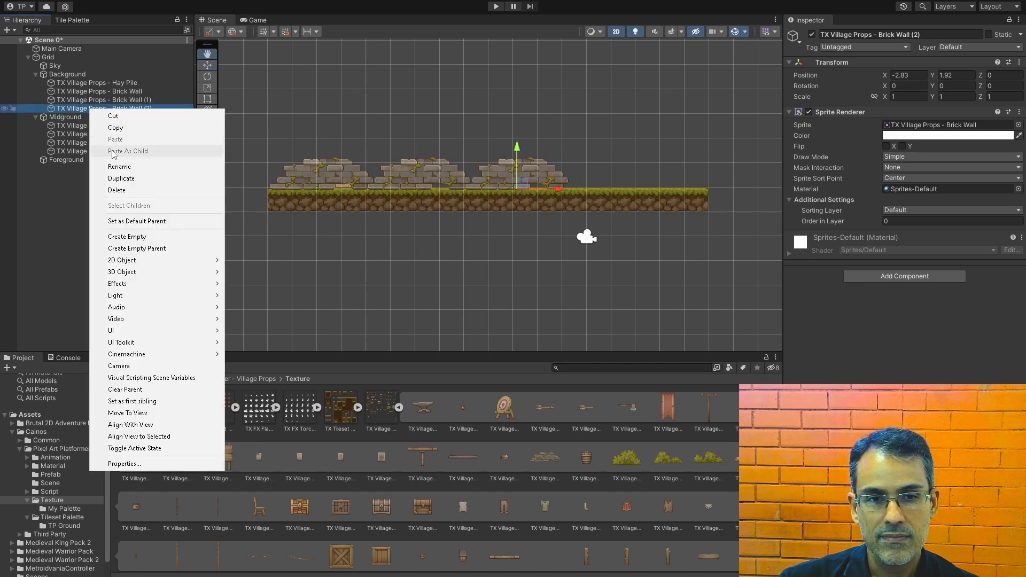
left_click(122, 176)
left_click_drag(560, 193, 656, 187)
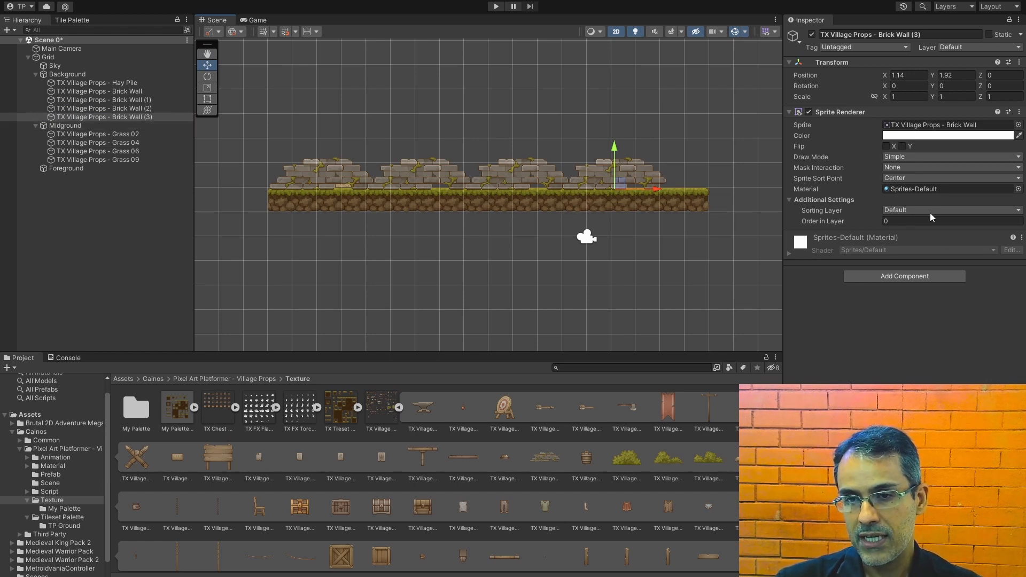
Step: Set the sorting layer of all four Brick Wall sprites to BackgroundLayer
left_click(78, 90, "shift")
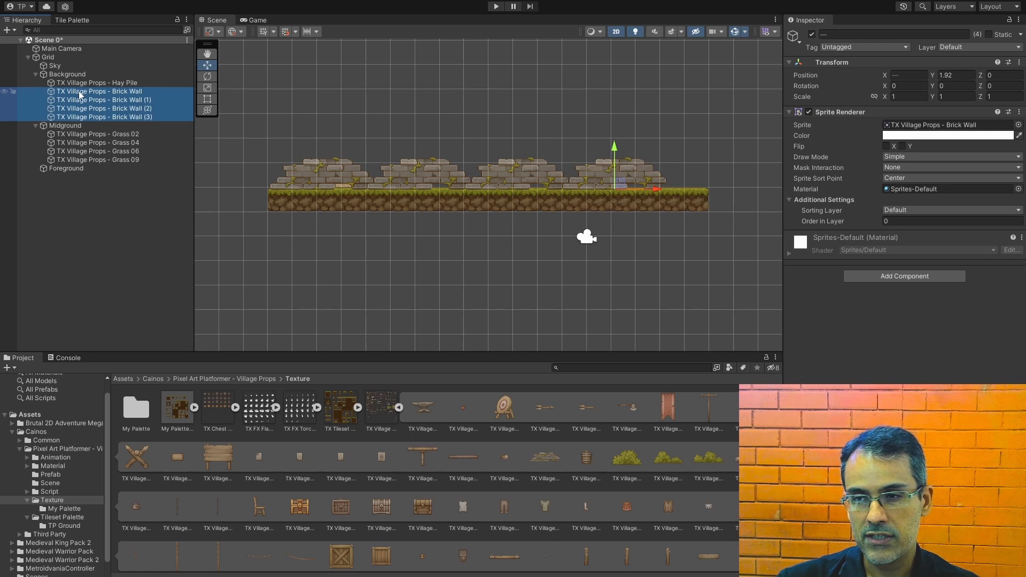
left_click(940, 210)
left_click(908, 220)
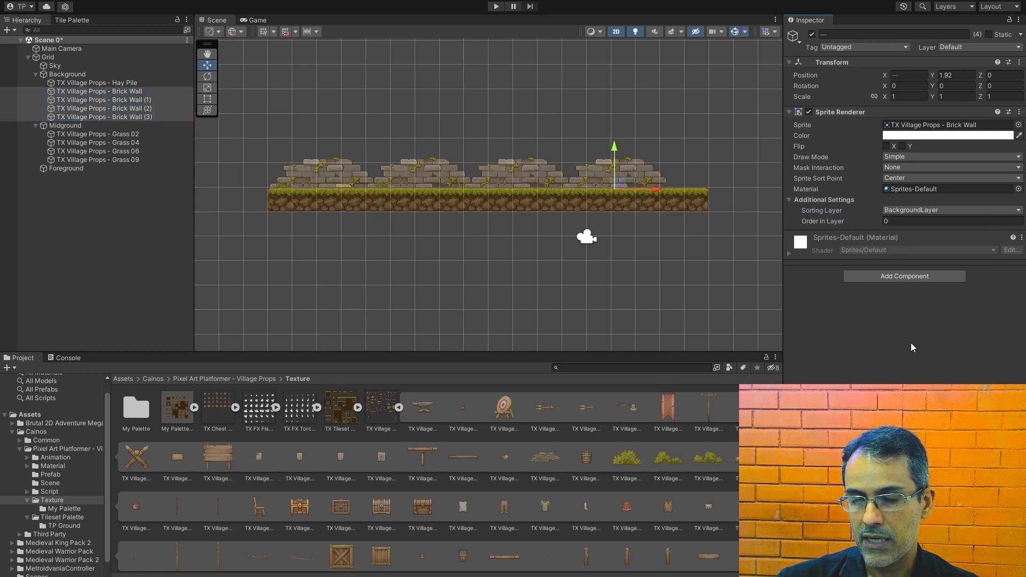
left_click(482, 280)
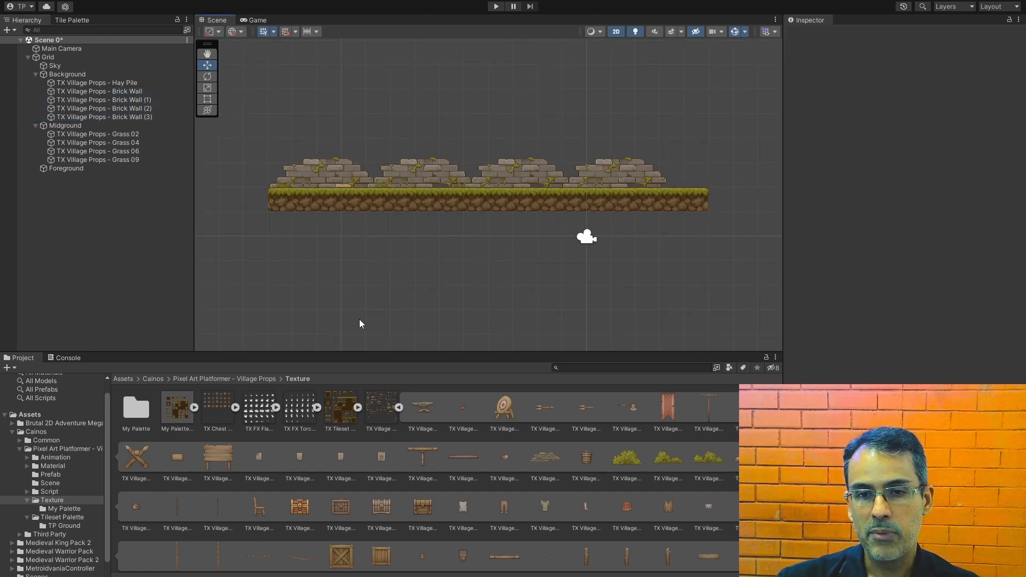
Step: Set the Hay Pile's Order in Layer to 5 and move it to X 3.93 at the platform's right end
left_click(97, 84)
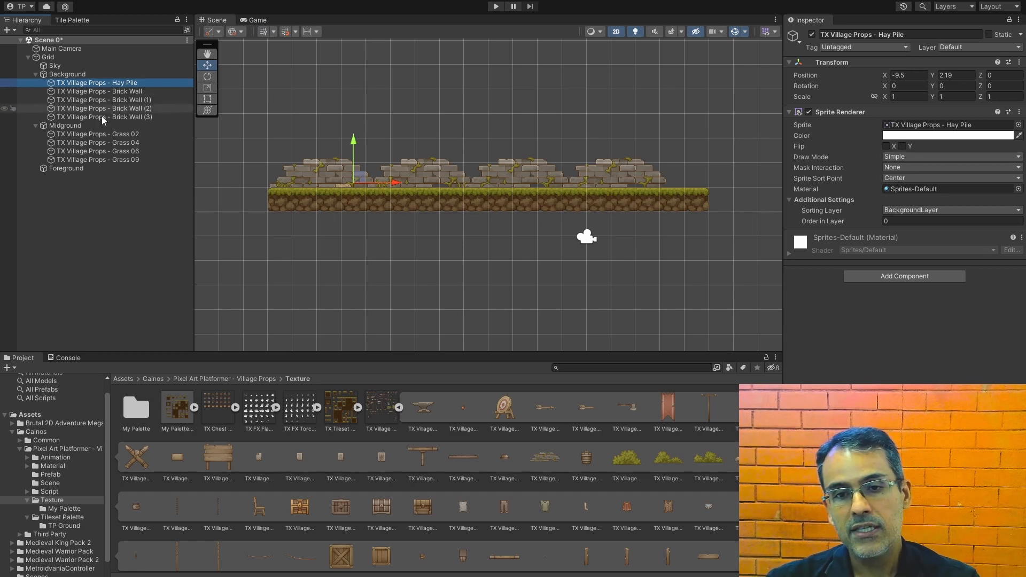
left_click(899, 221)
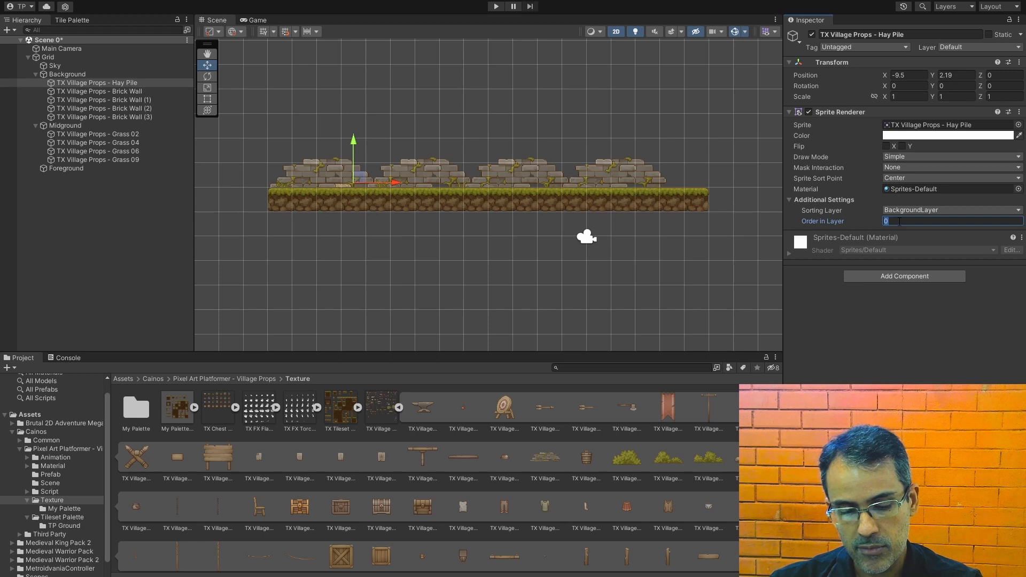
type("5")
left_click_drag(393, 184, 724, 184)
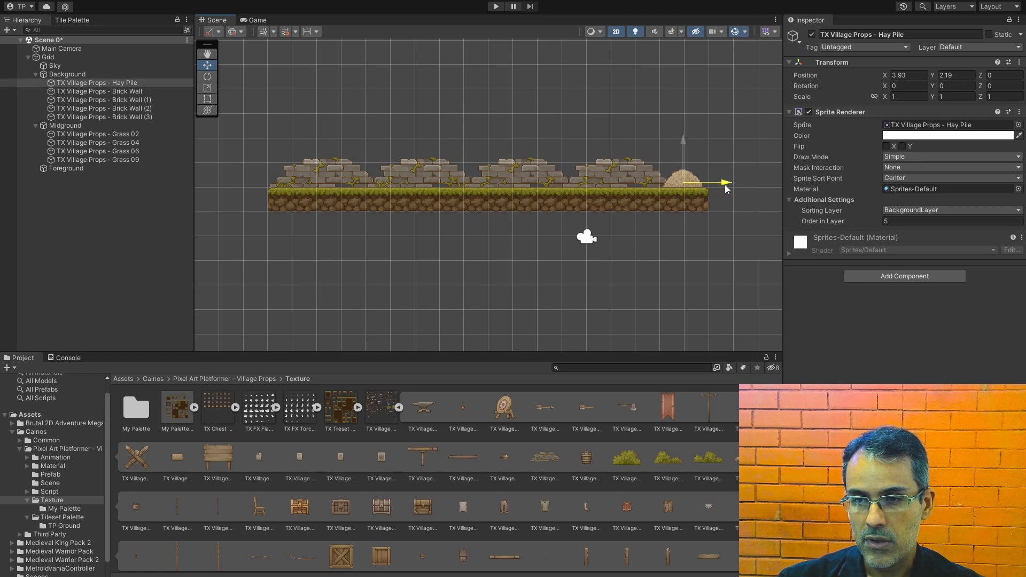
left_click(398, 268)
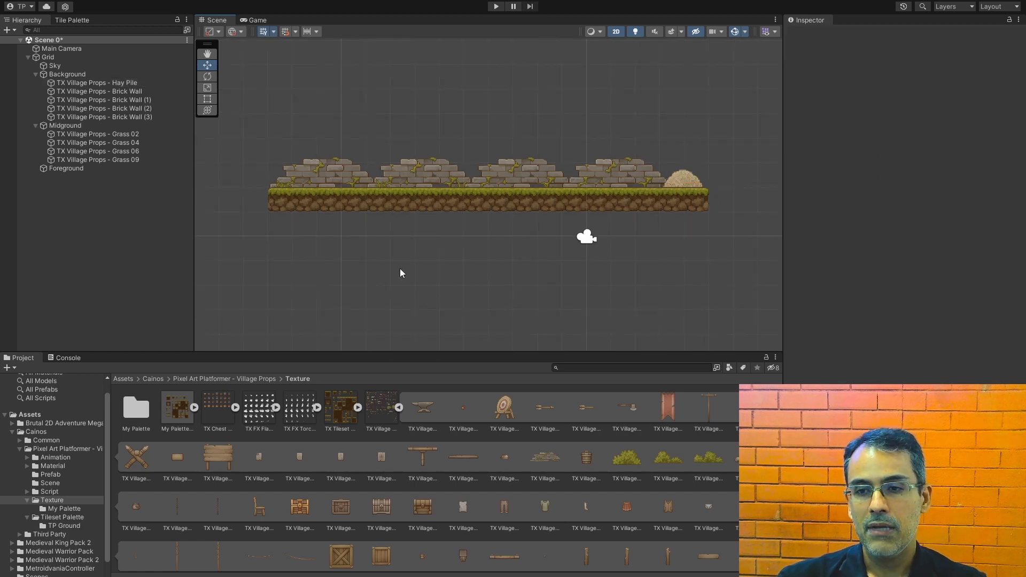